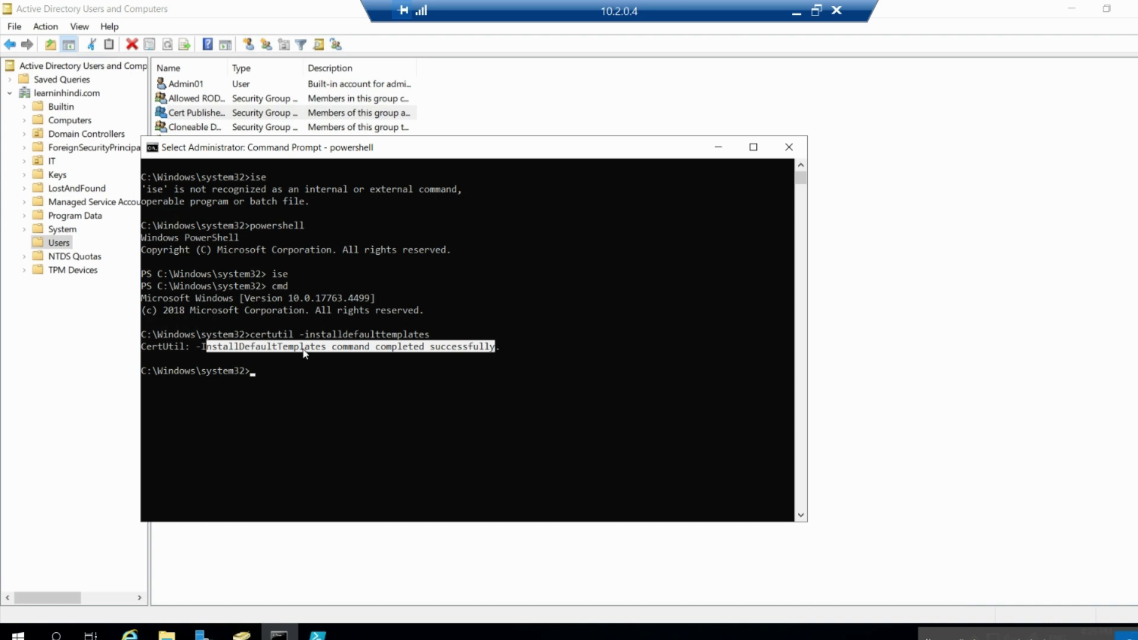
# Open the properties of CAInstallGroup in the IT organizational unit of learninhindi.com, with the Name column widened
pyautogui.click(718, 147)
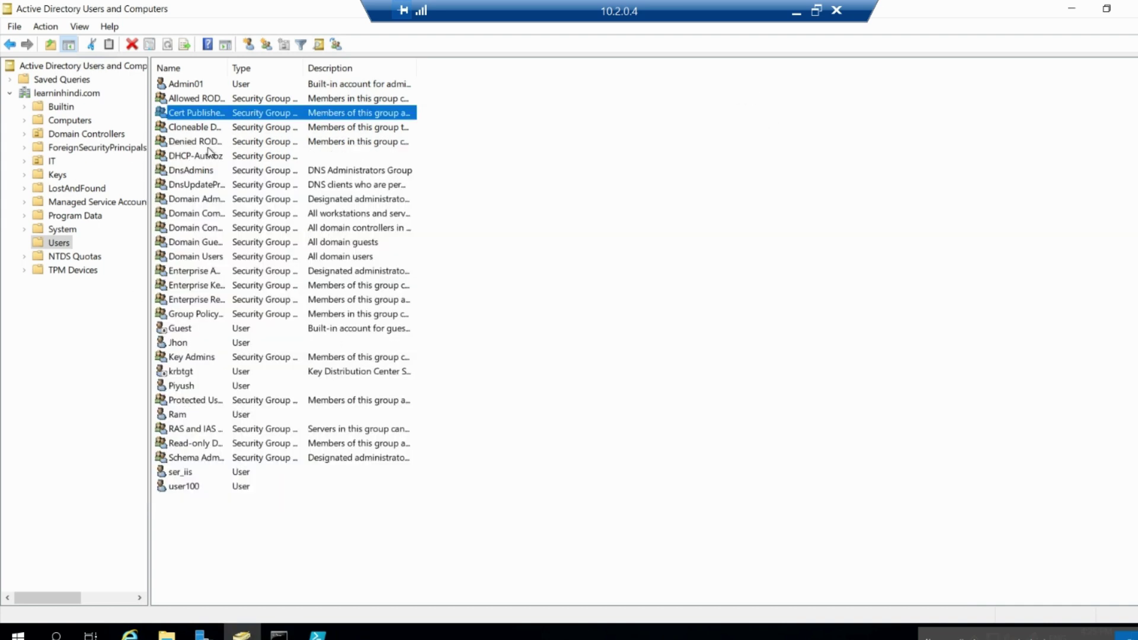
pyautogui.click(51, 161)
pyautogui.click(201, 88)
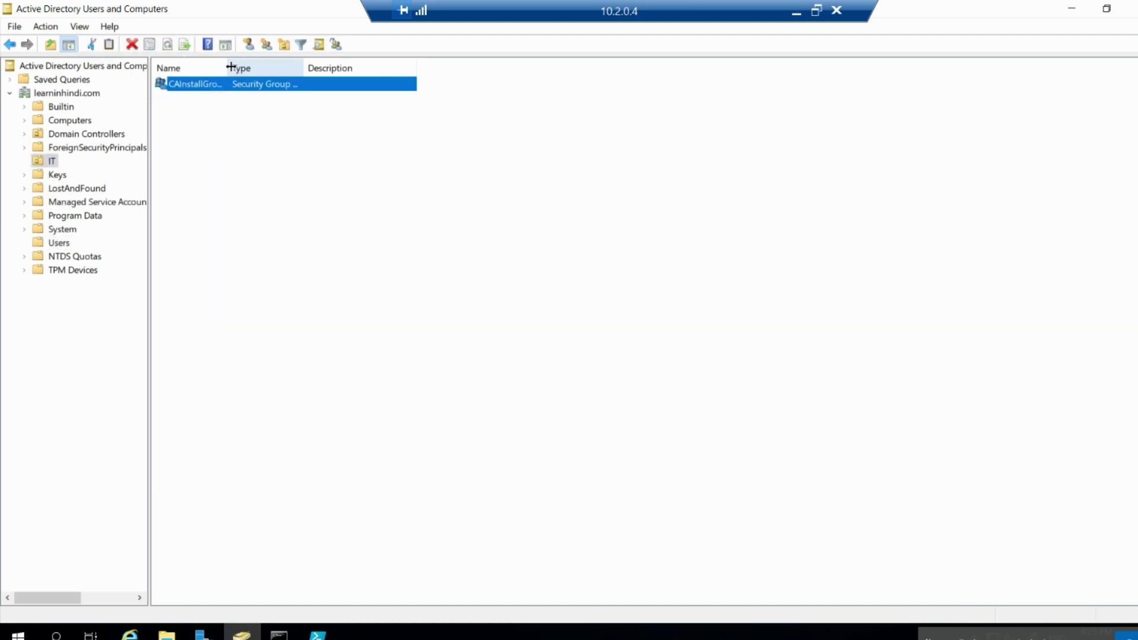
pyautogui.moveTo(406, 67)
pyautogui.mouseDown()
pyautogui.moveTo(387, 67)
pyautogui.moveTo(408, 68)
pyautogui.mouseUp()
pyautogui.doubleClick(275, 88)
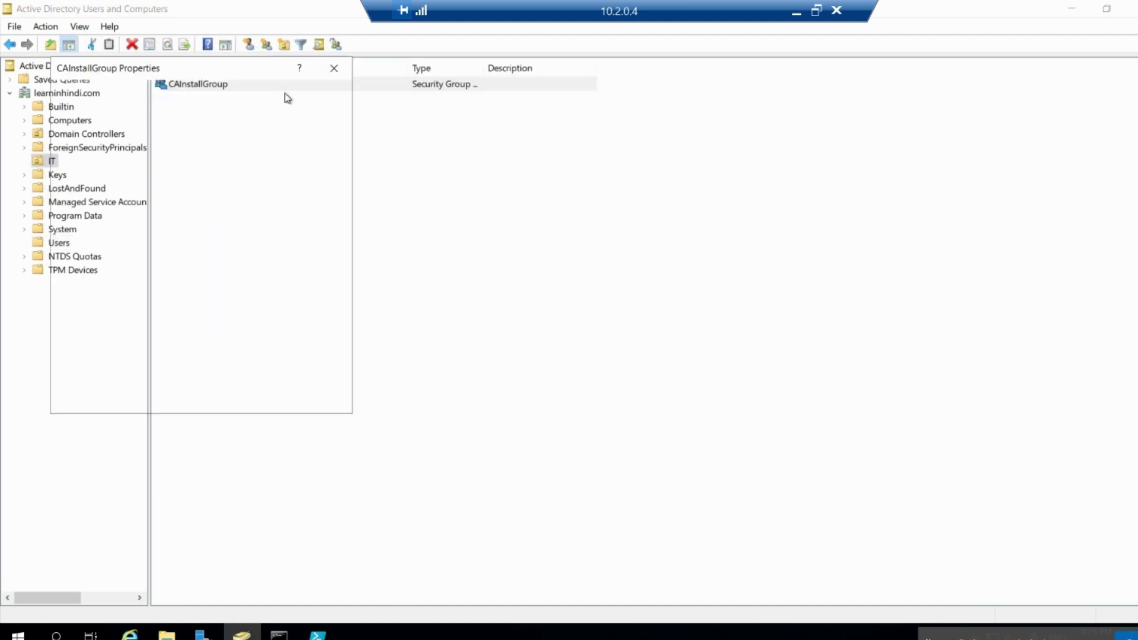
pyautogui.moveTo(165, 71); pyautogui.dragTo(425, 116)
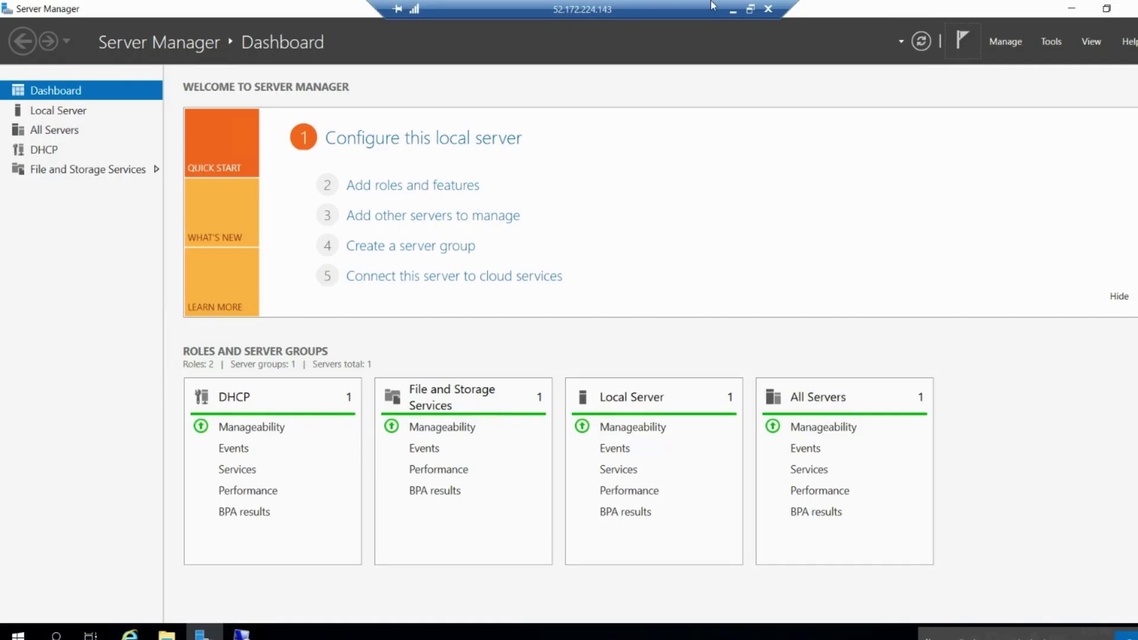
# Examine the public key services ACL script in the local param( Notepad file, then return to the 10.2.0.4 remote session
pyautogui.click(734, 9)
pyautogui.moveTo(830, 633)
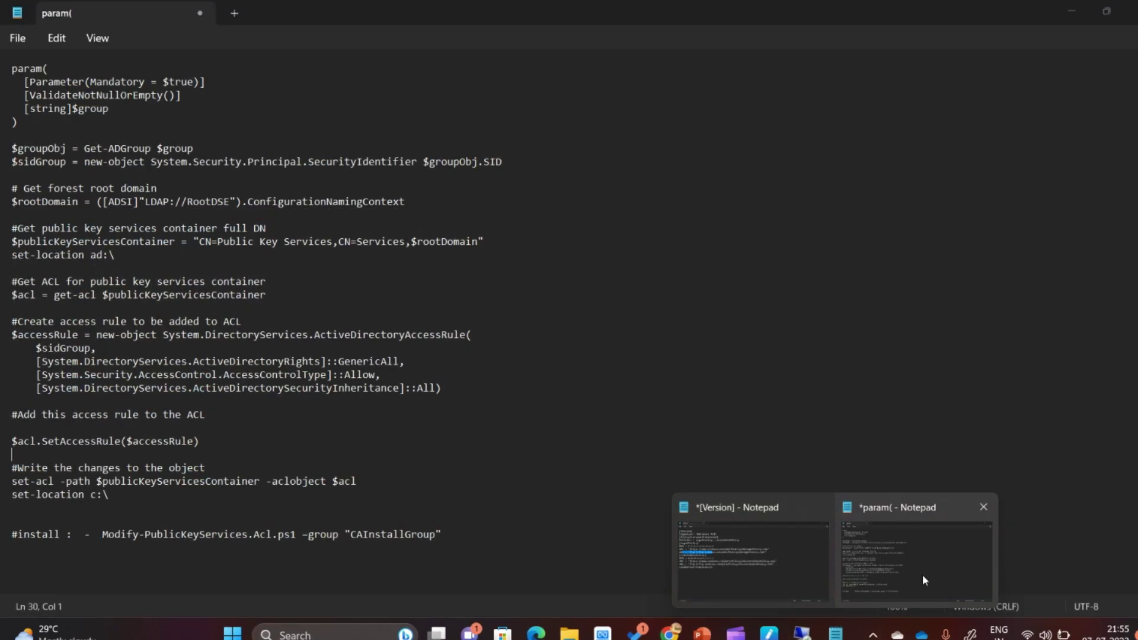
pyautogui.click(922, 574)
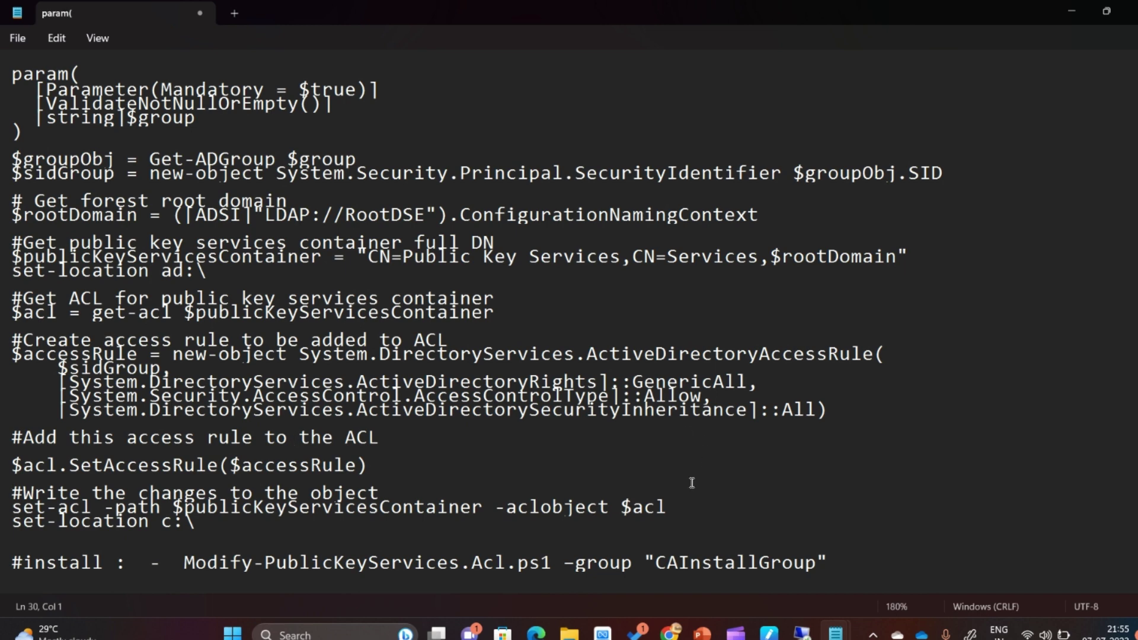
pyautogui.moveTo(670, 508); pyautogui.dragTo(2, 15)
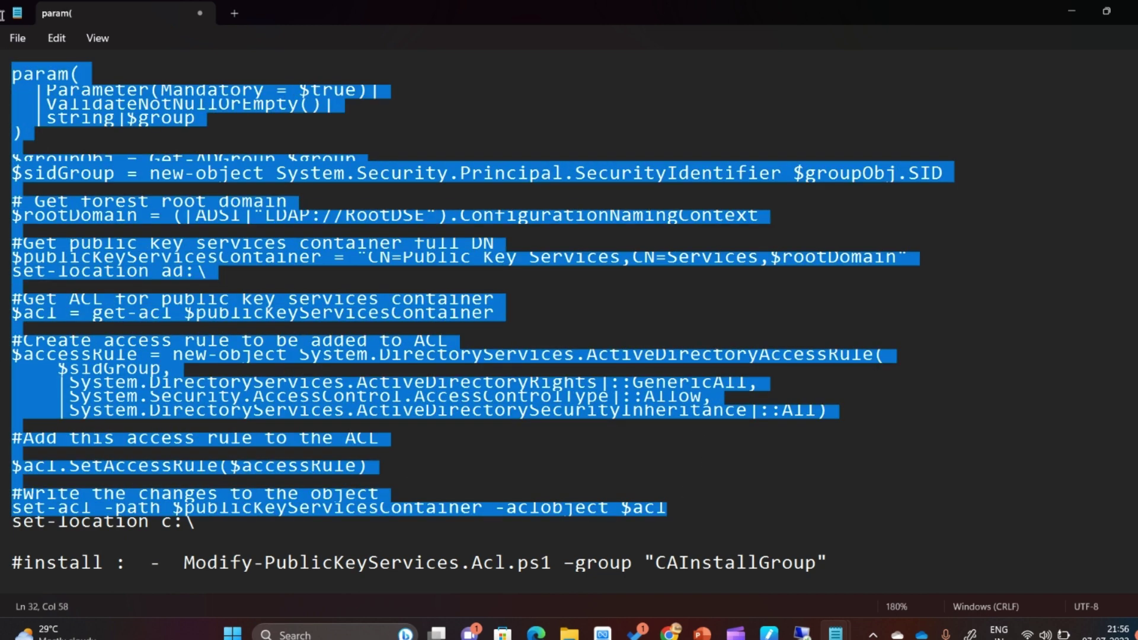
pyautogui.moveTo(202, 524); pyautogui.dragTo(23, 45)
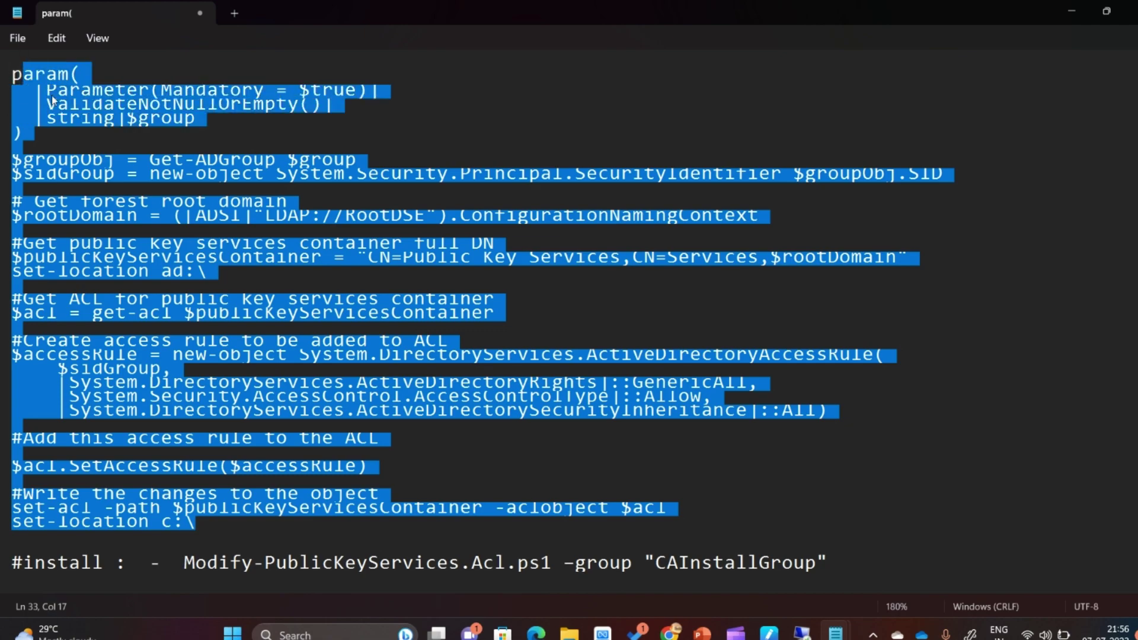
pyautogui.click(784, 602)
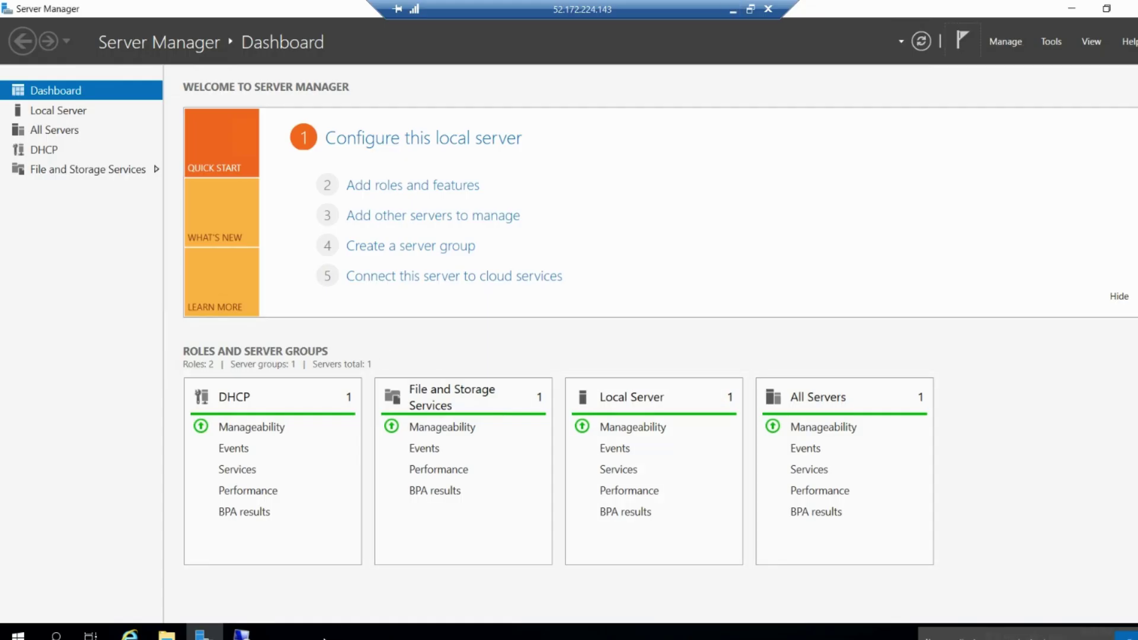
pyautogui.click(240, 631)
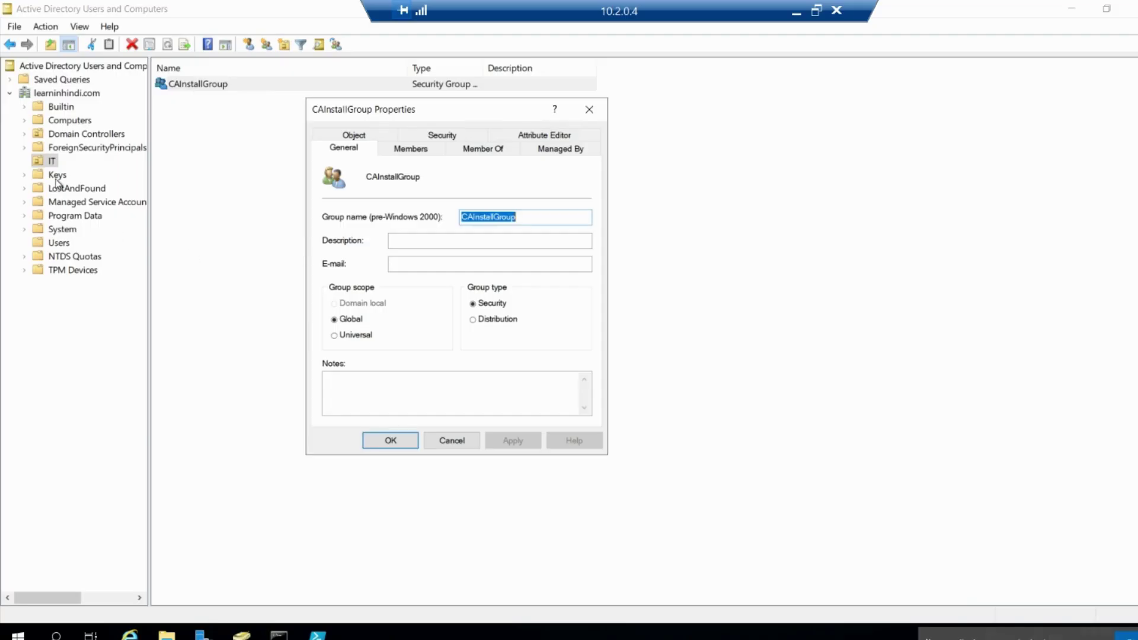
# Examine the Cert Publishers group's description in the Users container, then reopen the CAInstallGroup properties in the IT unit
pyautogui.click(452, 440)
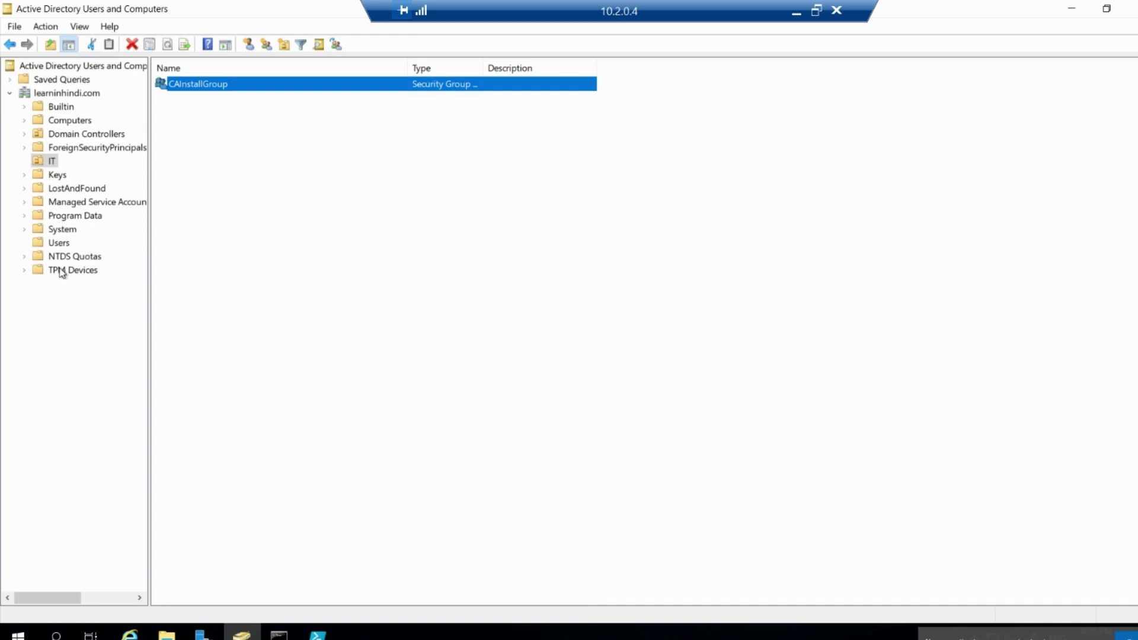
pyautogui.click(63, 228)
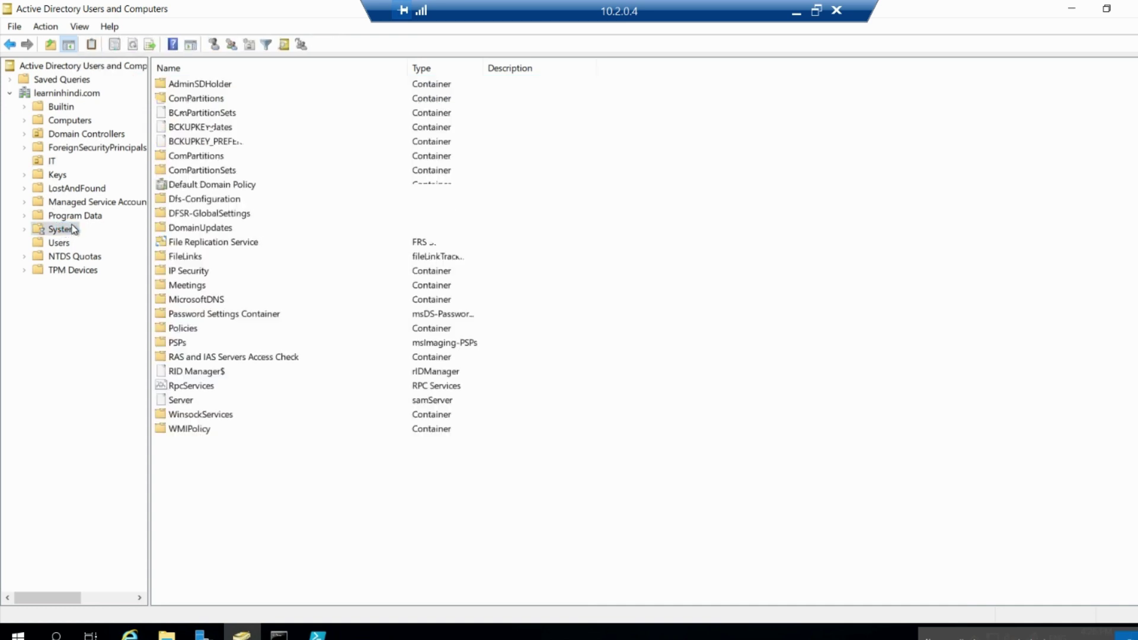
pyautogui.click(59, 243)
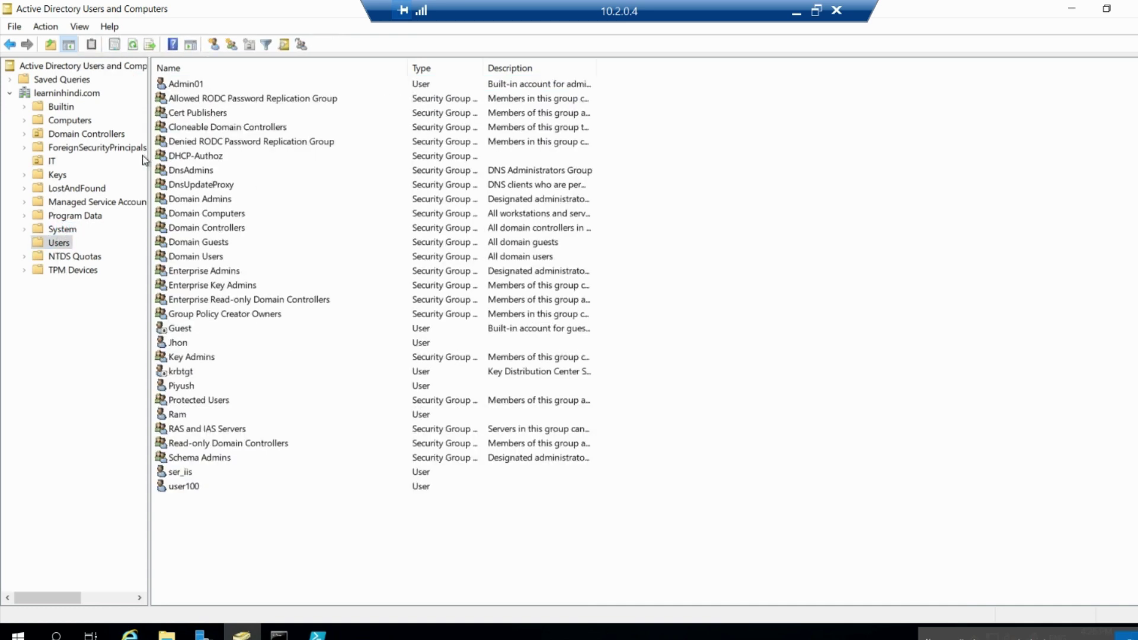
pyautogui.doubleClick(197, 112)
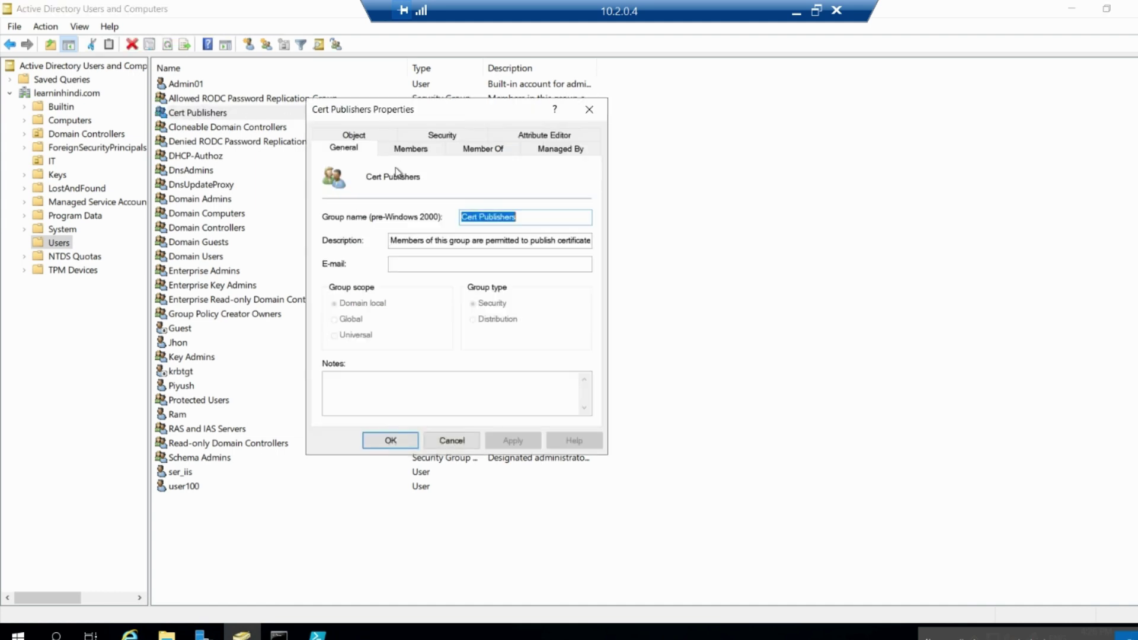
pyautogui.moveTo(402, 243); pyautogui.dragTo(596, 240)
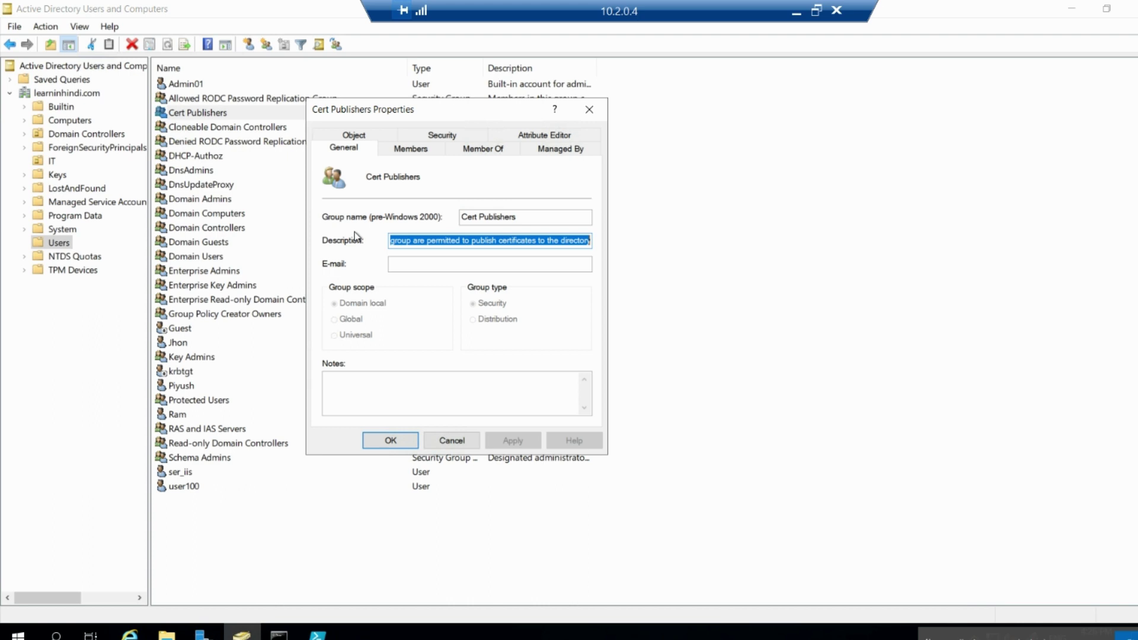
pyautogui.click(52, 162)
pyautogui.doubleClick(203, 86)
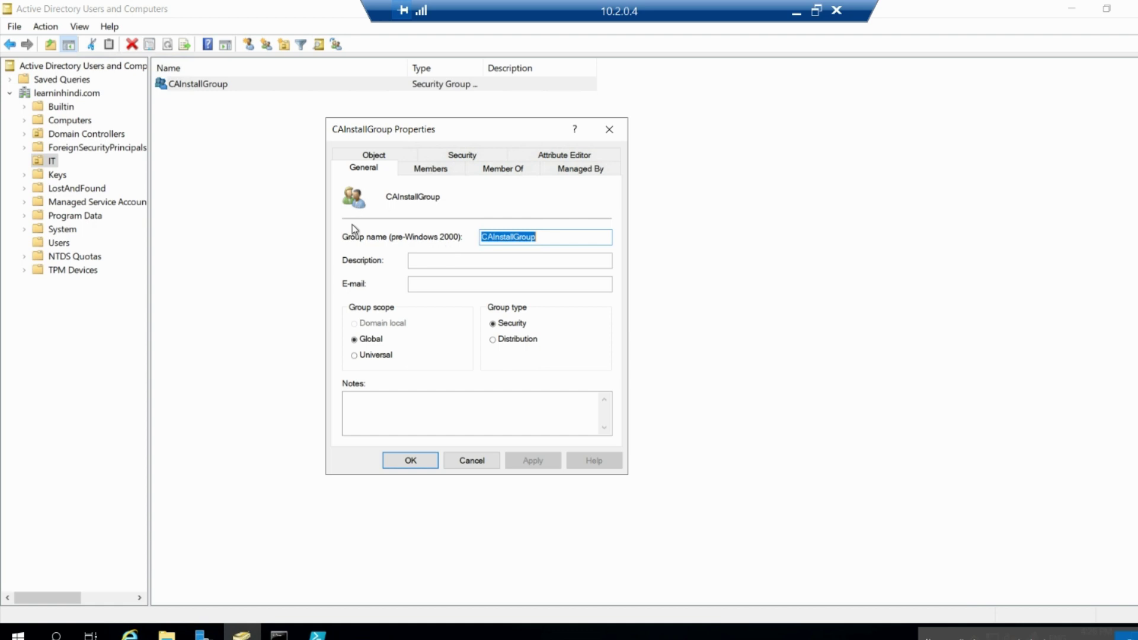
# Create a new script in PowerShell ISE and paste in the entire ACL script from the param( Notepad file
pyautogui.click(318, 635)
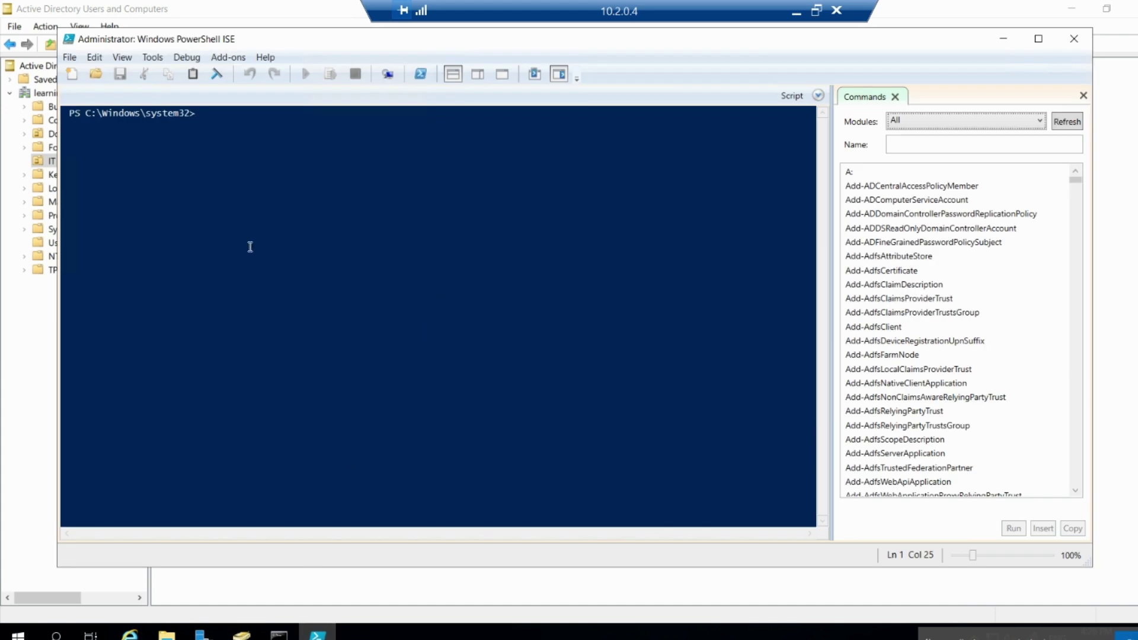
pyautogui.click(73, 75)
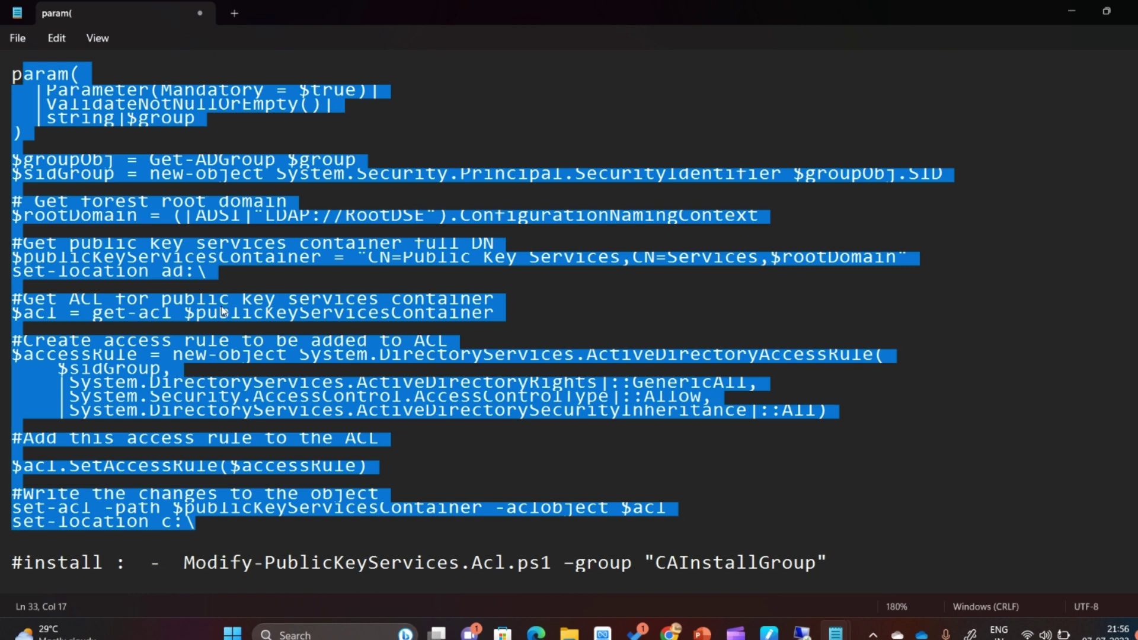
pyautogui.rightClick(223, 311)
pyautogui.click(615, 89)
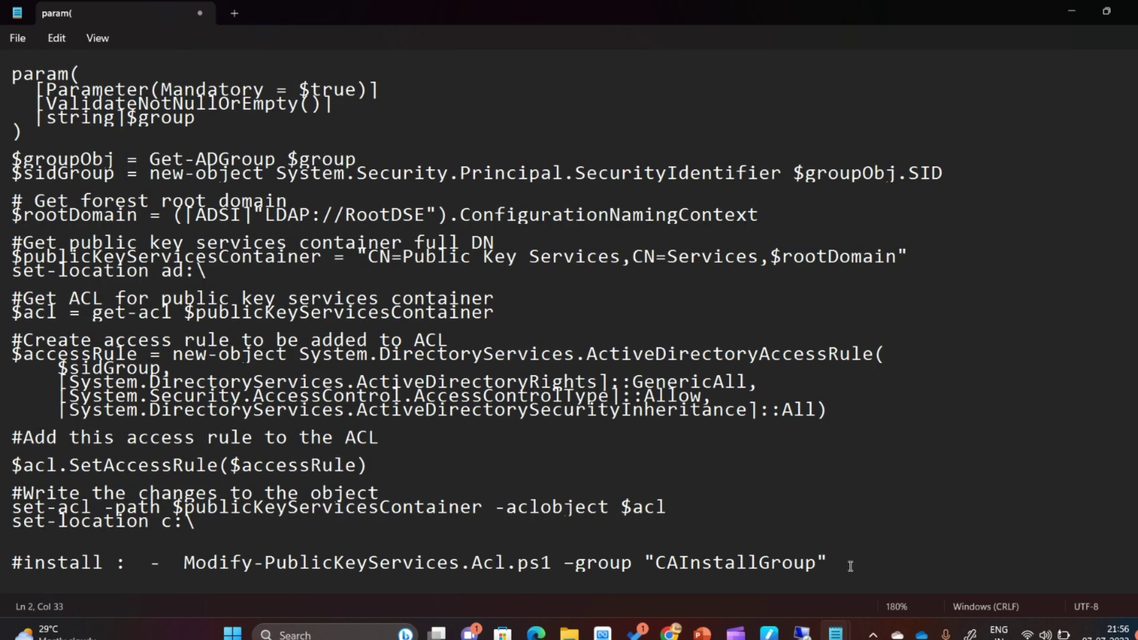
pyautogui.moveTo(850, 566); pyautogui.dragTo(2, 68)
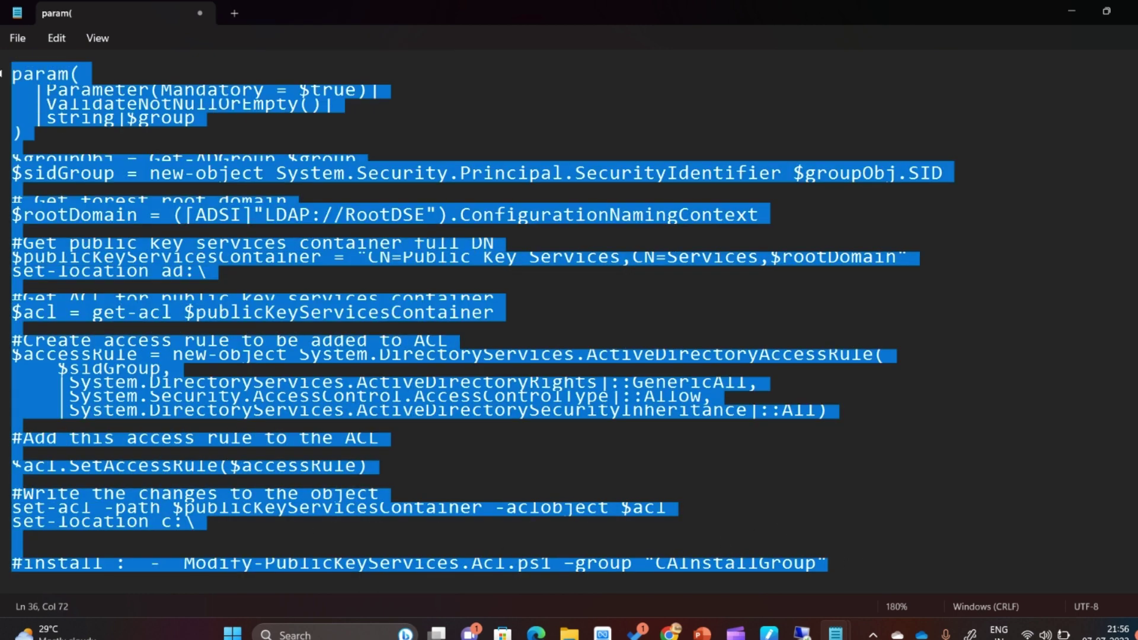
pyautogui.click(806, 631)
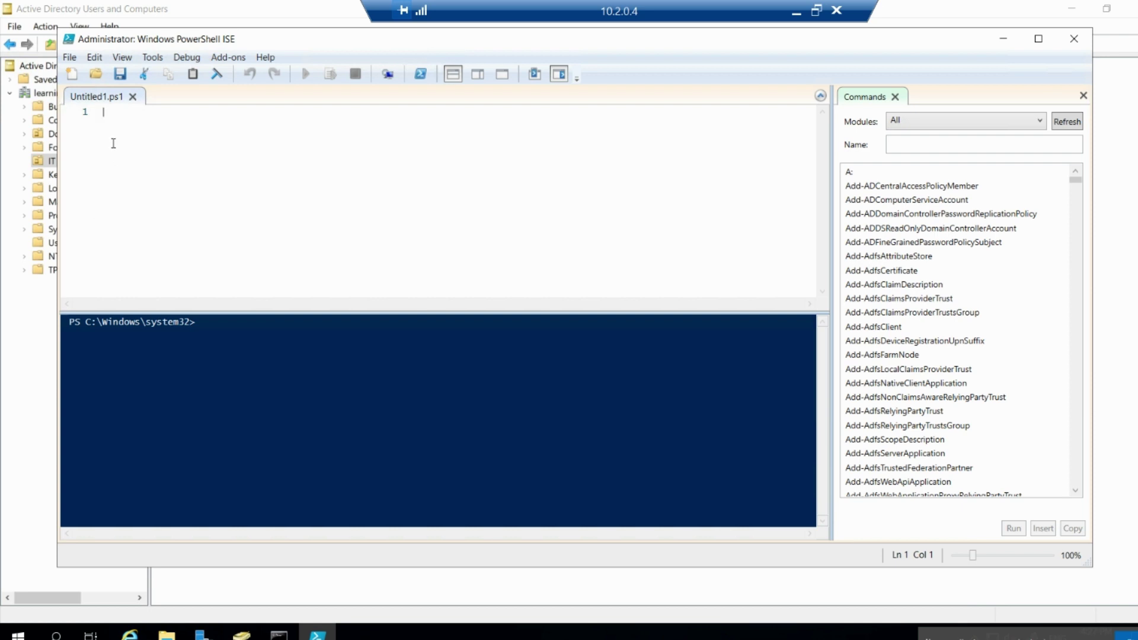
pyautogui.rightClick(112, 143)
pyautogui.click(148, 185)
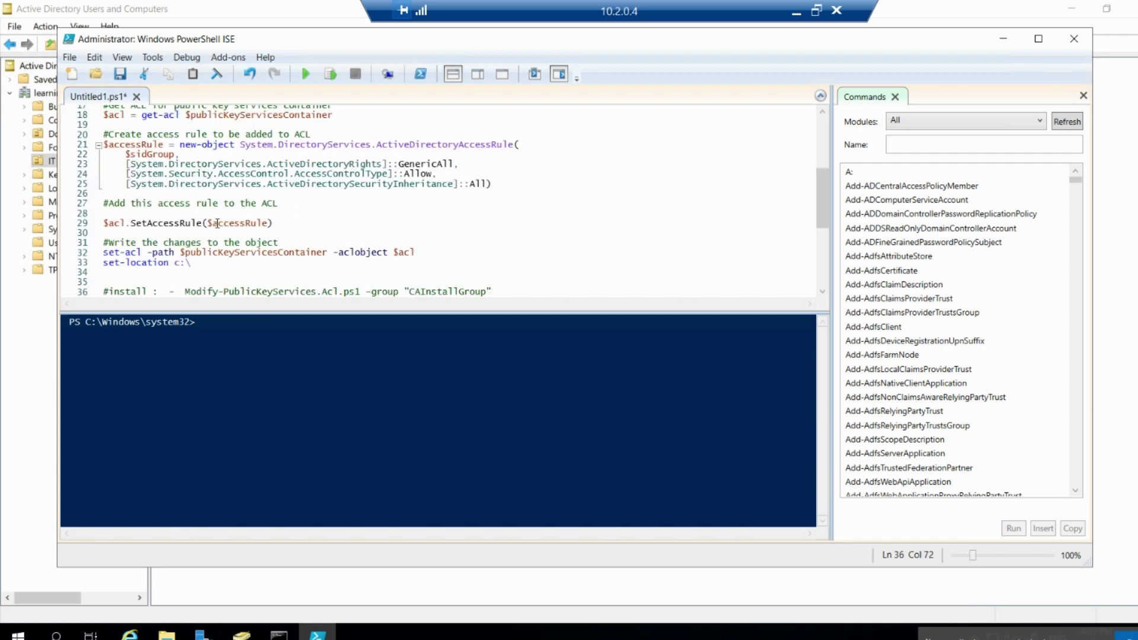
# Copy the command Modify-PublicKeyServices.Acl.ps1 -group "CAInstallGroup" from the script's last comment line to the console prompt
pyautogui.scroll(-1, 217, 223)
pyautogui.click(349, 251)
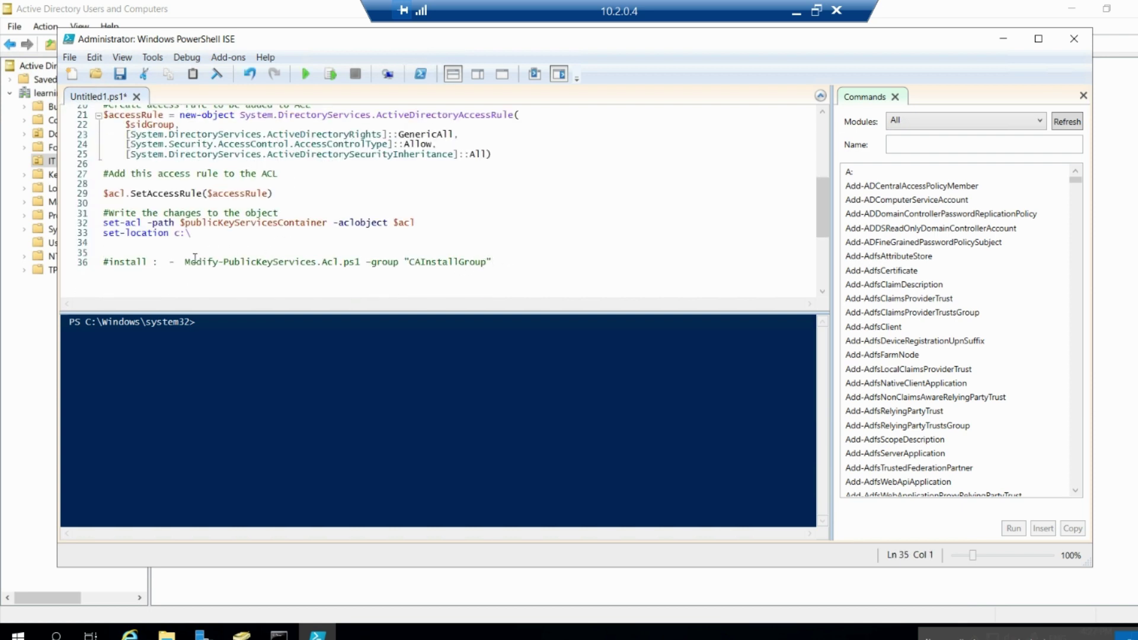
pyautogui.moveTo(186, 262); pyautogui.dragTo(104, 262)
pyautogui.click(267, 262)
pyautogui.moveTo(497, 262); pyautogui.dragTo(186, 262)
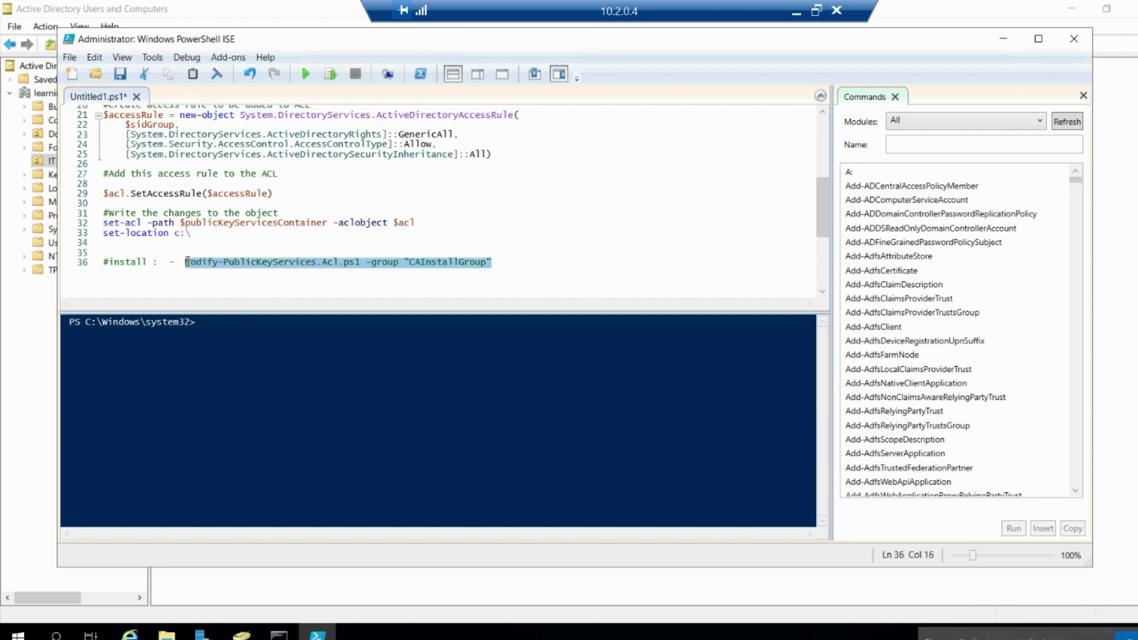
pyautogui.rightClick(246, 330)
pyautogui.click(291, 371)
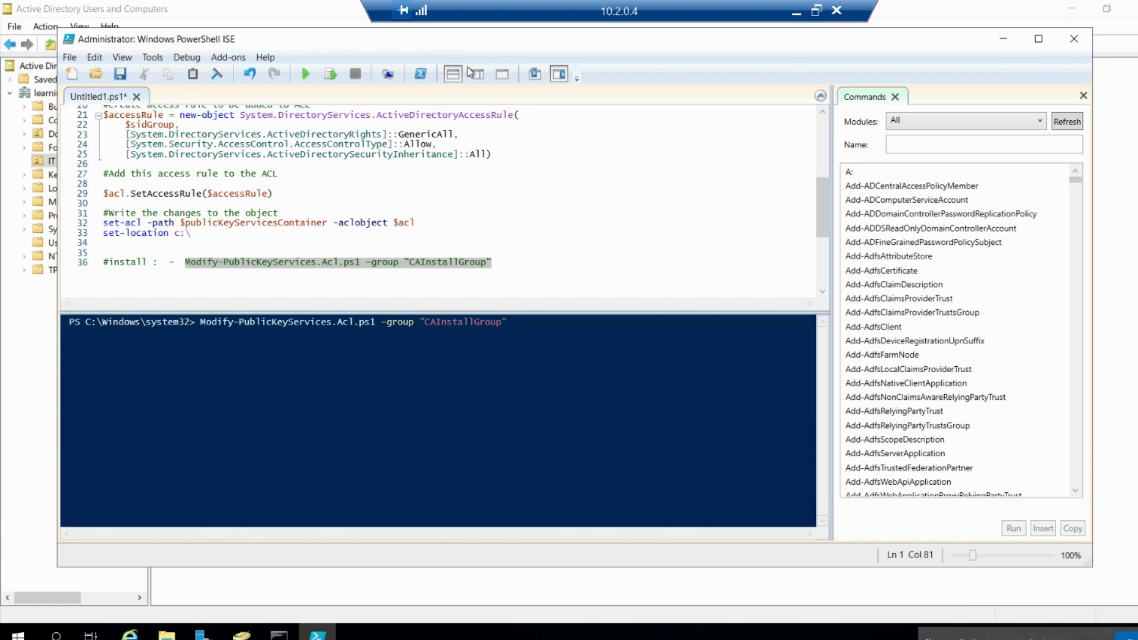
# Remove the #install comment and the trailing blank lines so the script ends at set-location c:\
pyautogui.moveTo(451, 45); pyautogui.dragTo(692, 82)
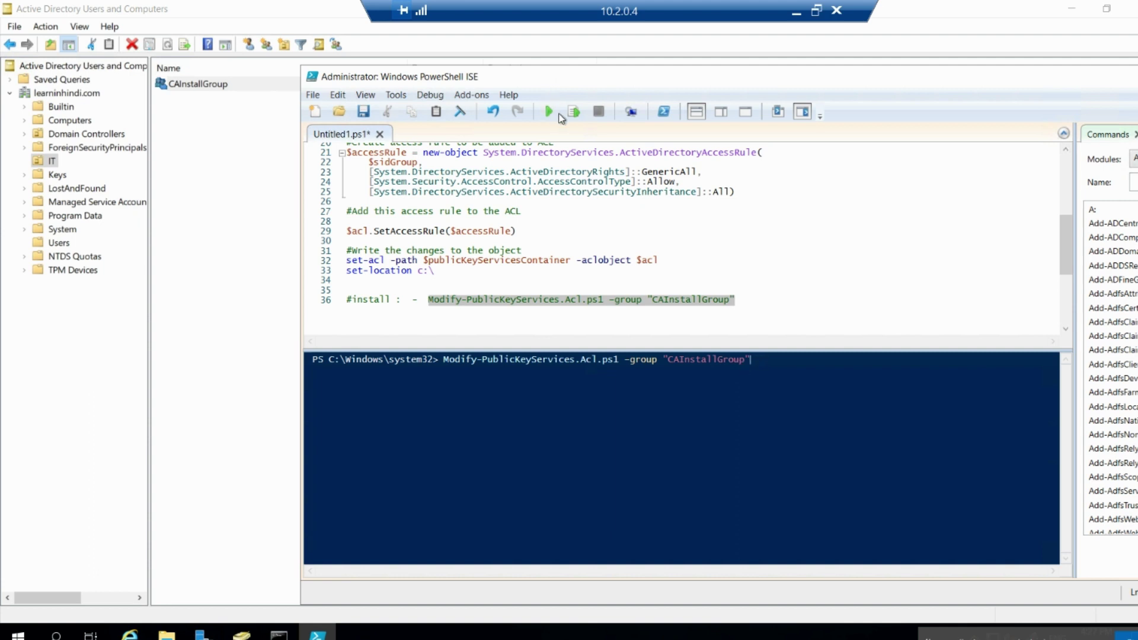
pyautogui.click(750, 297)
pyautogui.moveTo(750, 297); pyautogui.dragTo(325, 308)
pyautogui.press('Return')
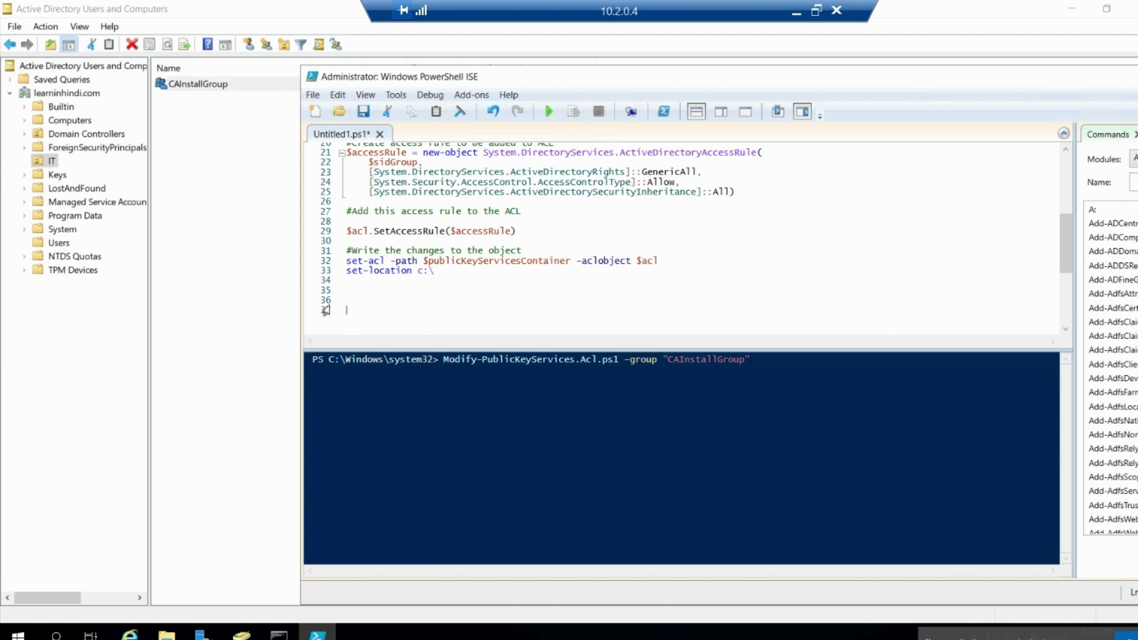
pyautogui.press('BackSpace')
pyautogui.press('BackSpace')
pyautogui.press('BackSpace')
pyautogui.press('BackSpace')
# Run the ACL script and check its remaining lines down to the console's group parameter request
pyautogui.scroll(5, 492, 240)
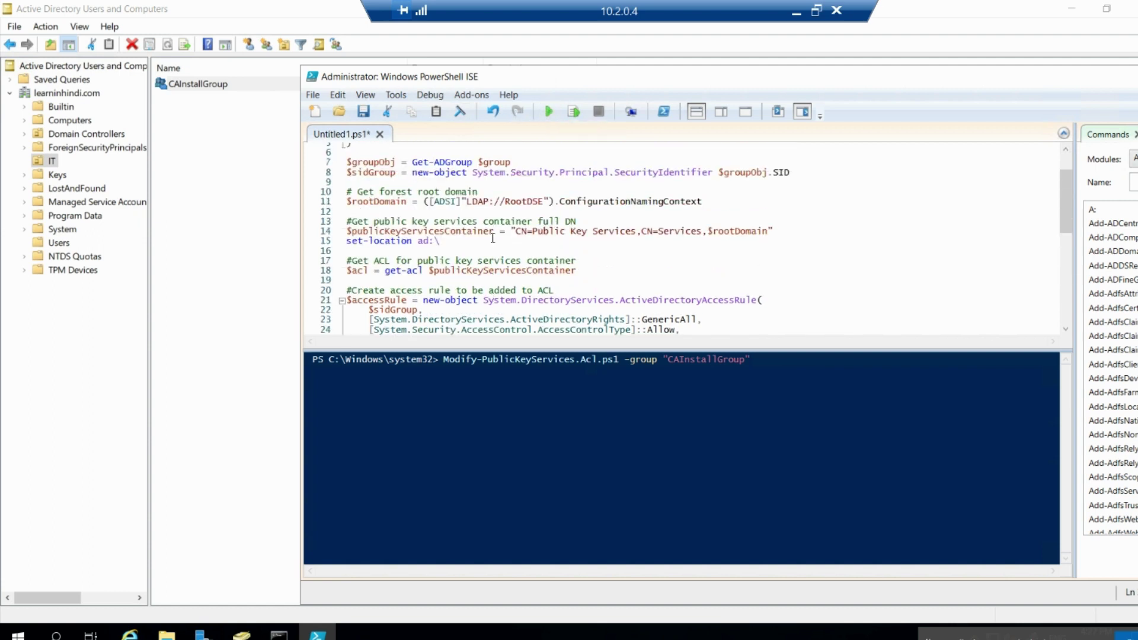
pyautogui.click(550, 112)
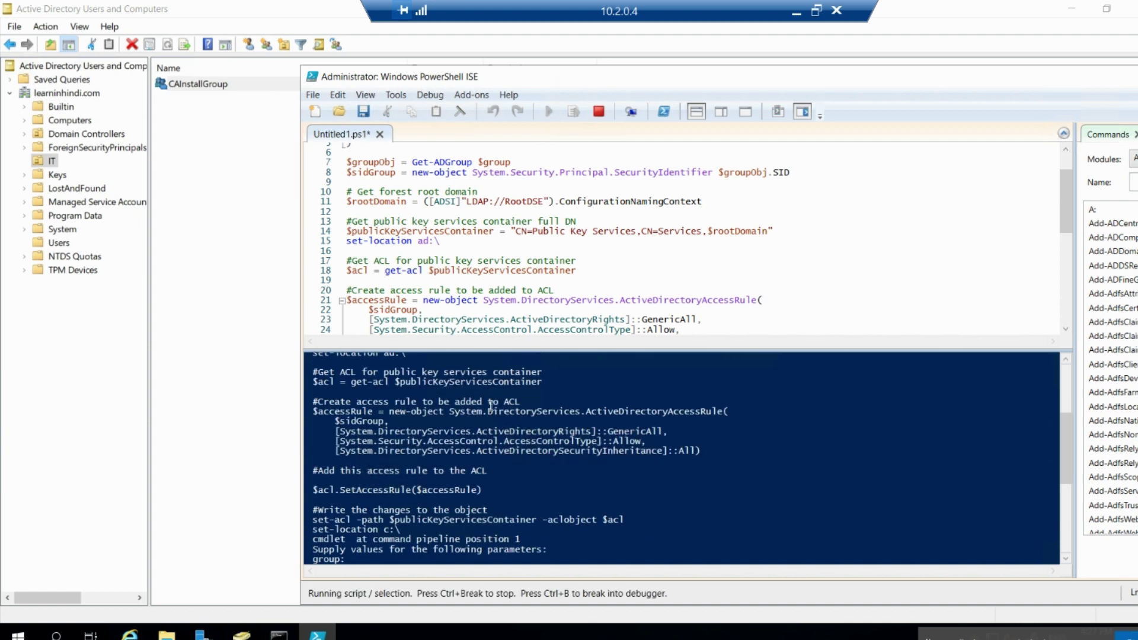
pyautogui.scroll(-2, 436, 444)
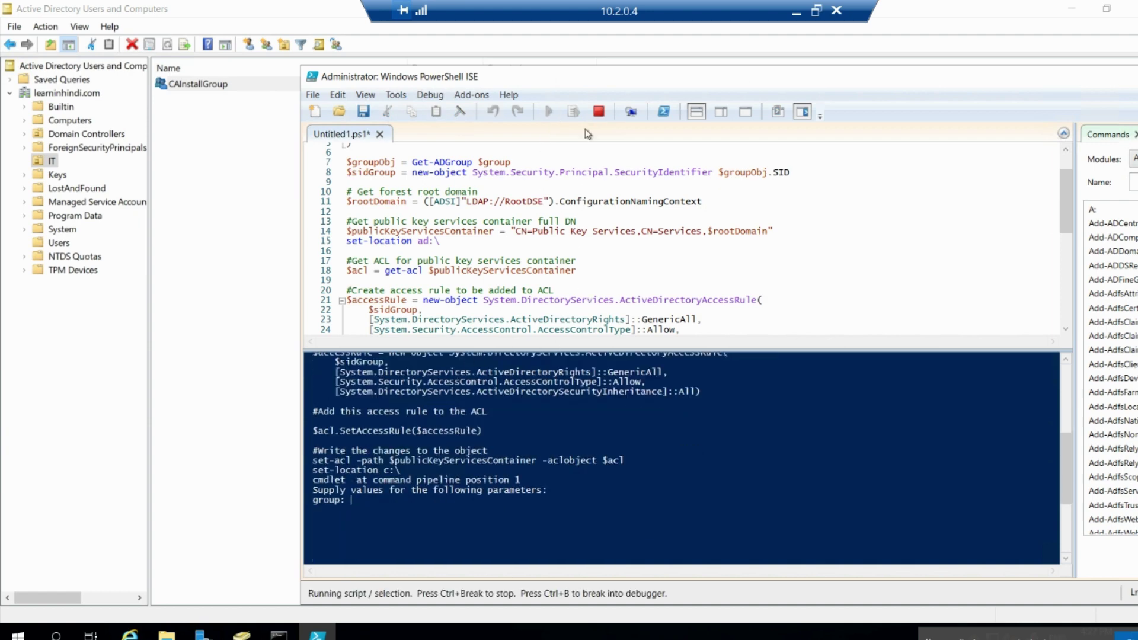
pyautogui.scroll(-3, 545, 313)
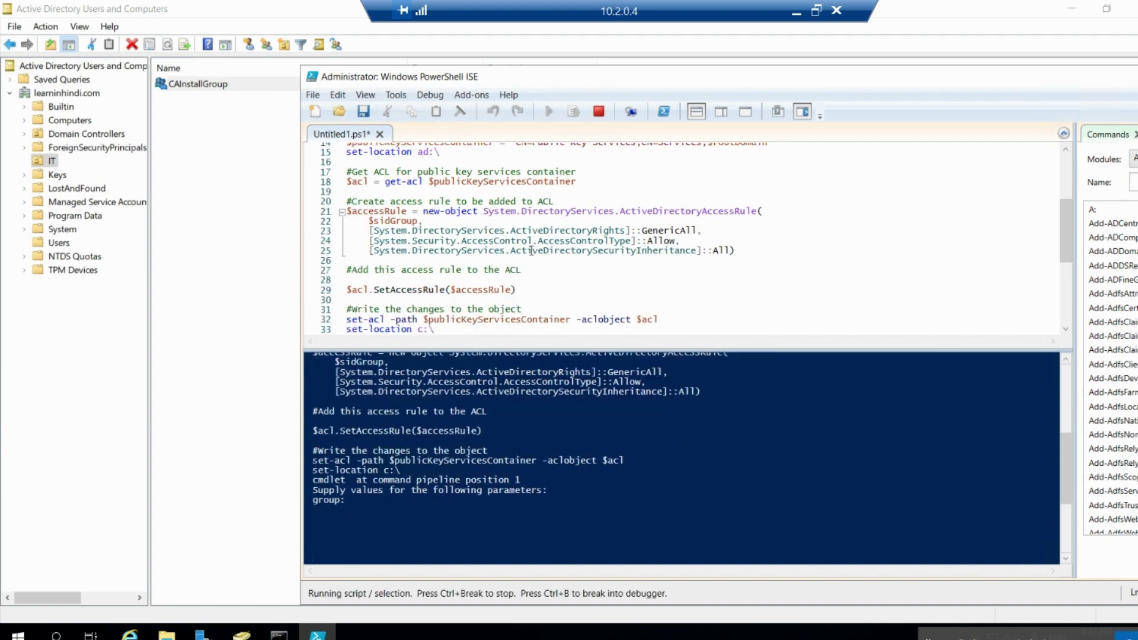
pyautogui.scroll(-2, 530, 261)
pyautogui.scroll(-1, 524, 282)
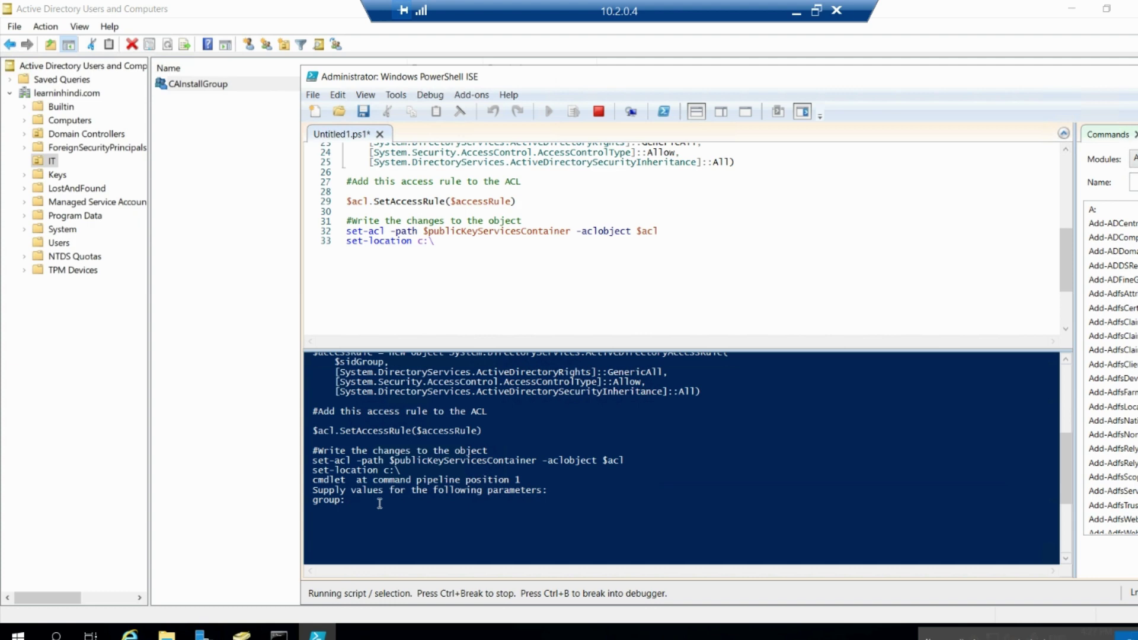
# Copy the group name from the CAInstallGroup properties and supply it as the group parameter of the running script in PowerShell ISE
pyautogui.doubleClick(207, 85)
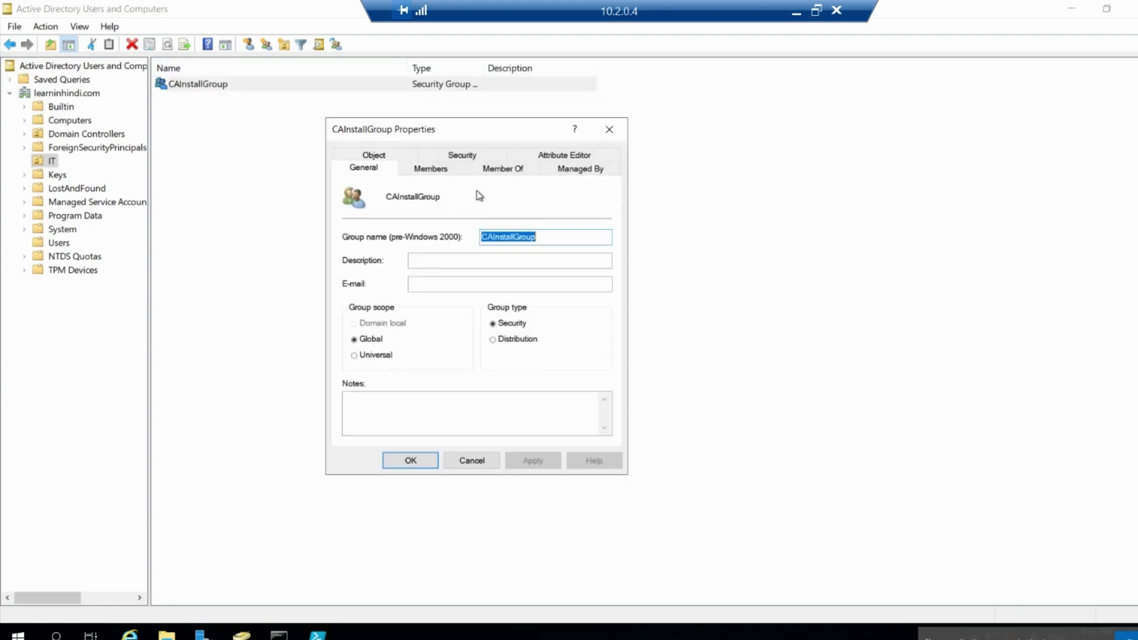
pyautogui.rightClick(519, 237)
pyautogui.click(554, 285)
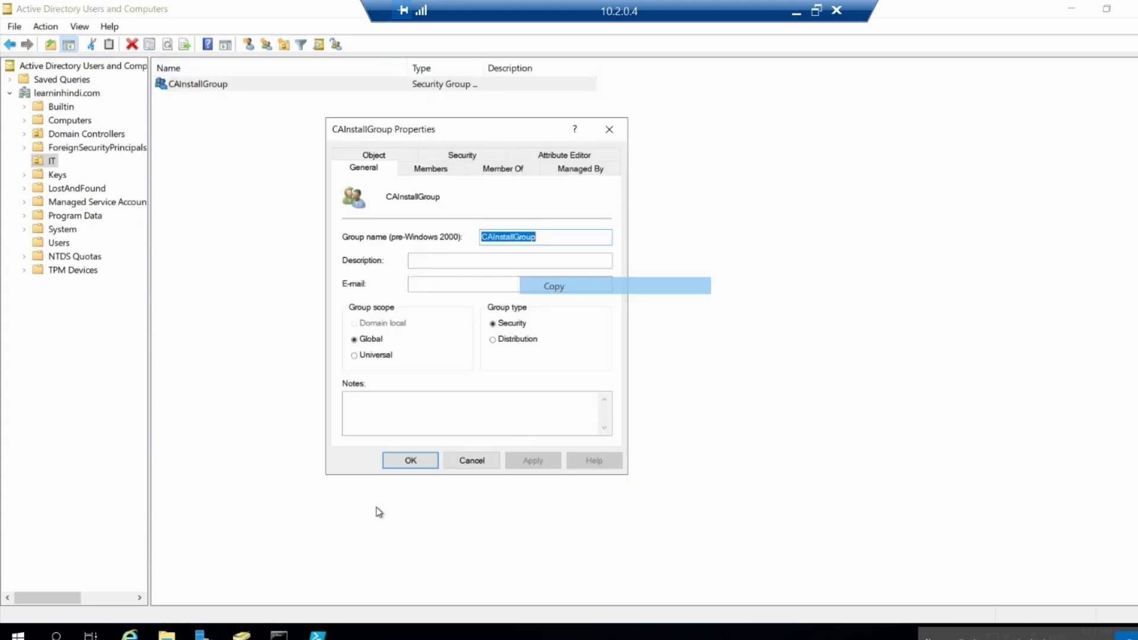
pyautogui.click(317, 633)
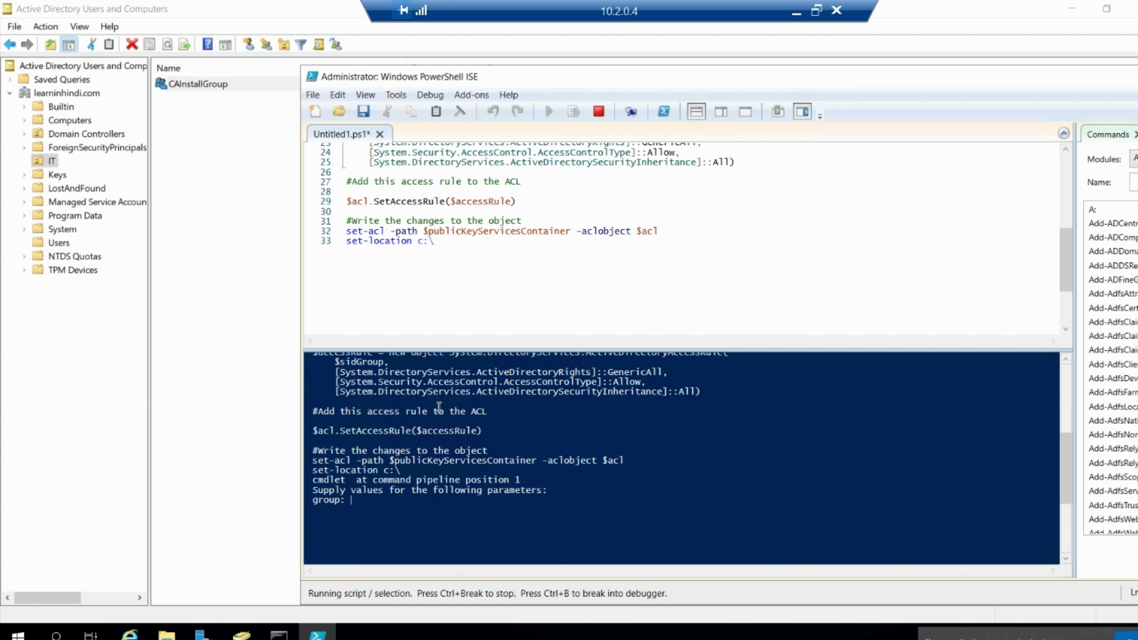
pyautogui.rightClick(386, 516)
pyautogui.click(415, 554)
pyautogui.press('Return')
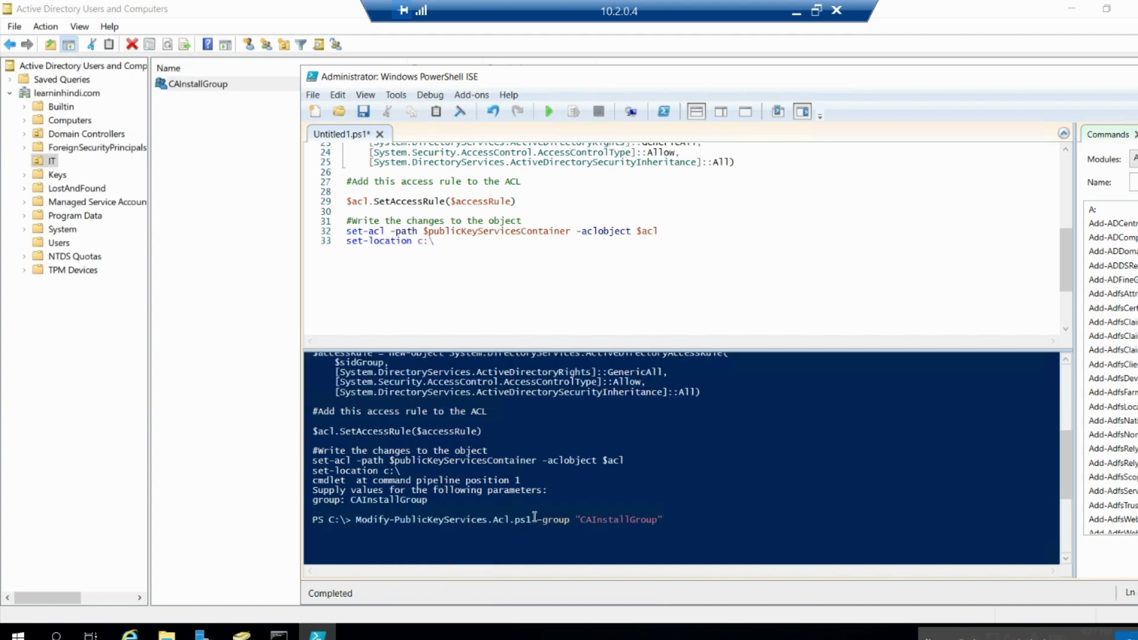
# Try to run Modify-PublicKeyServices.Acl.ps1 -group "CAInstallGroup" in the console and review the script and console lines
pyautogui.press('Return')
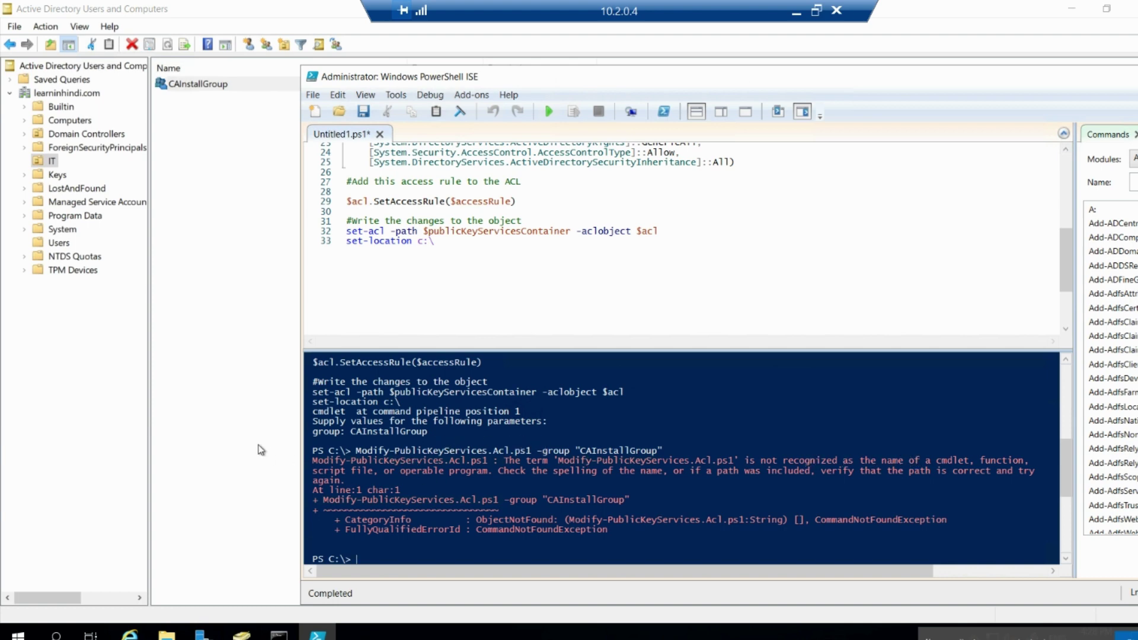
pyautogui.click(439, 246)
pyautogui.hotkey('ctrl', 'a')
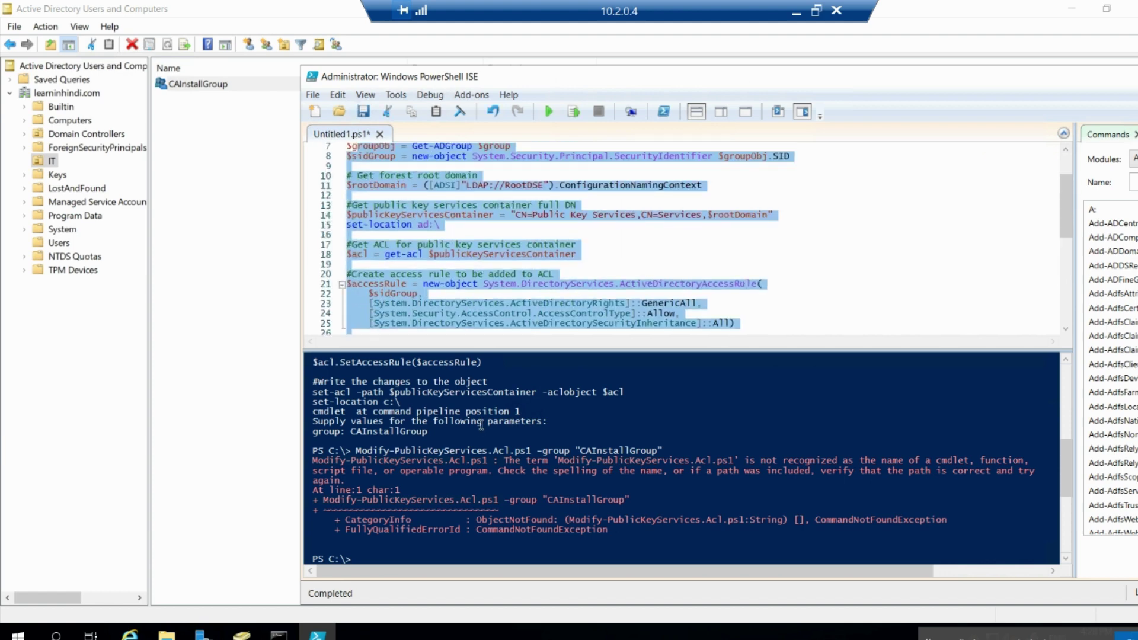
pyautogui.click(439, 429)
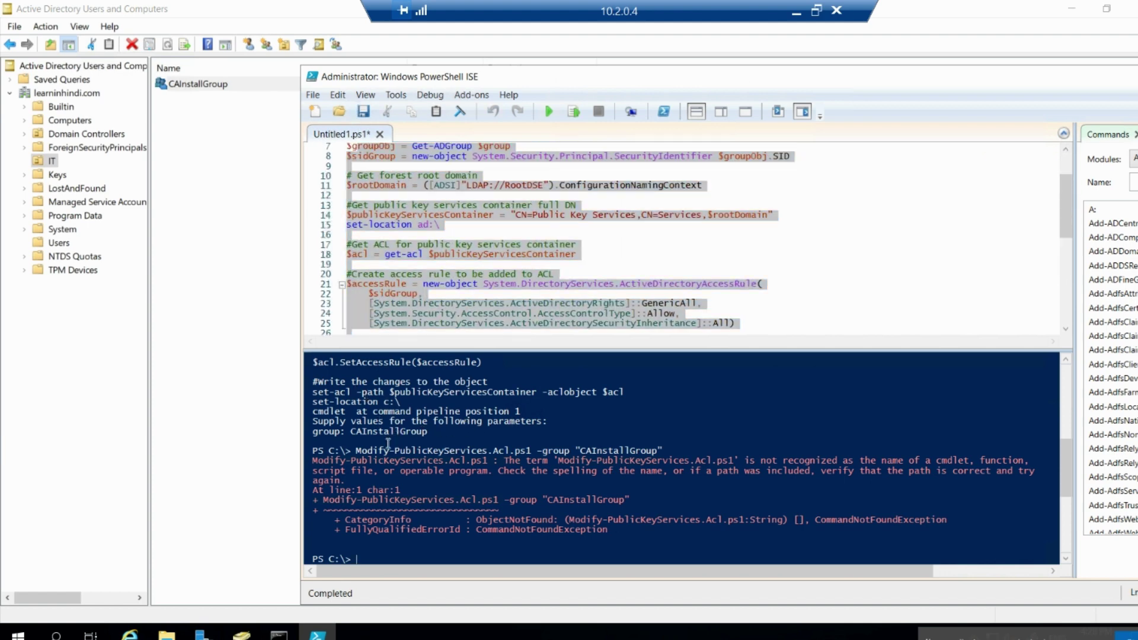
pyautogui.moveTo(429, 433); pyautogui.dragTo(318, 377)
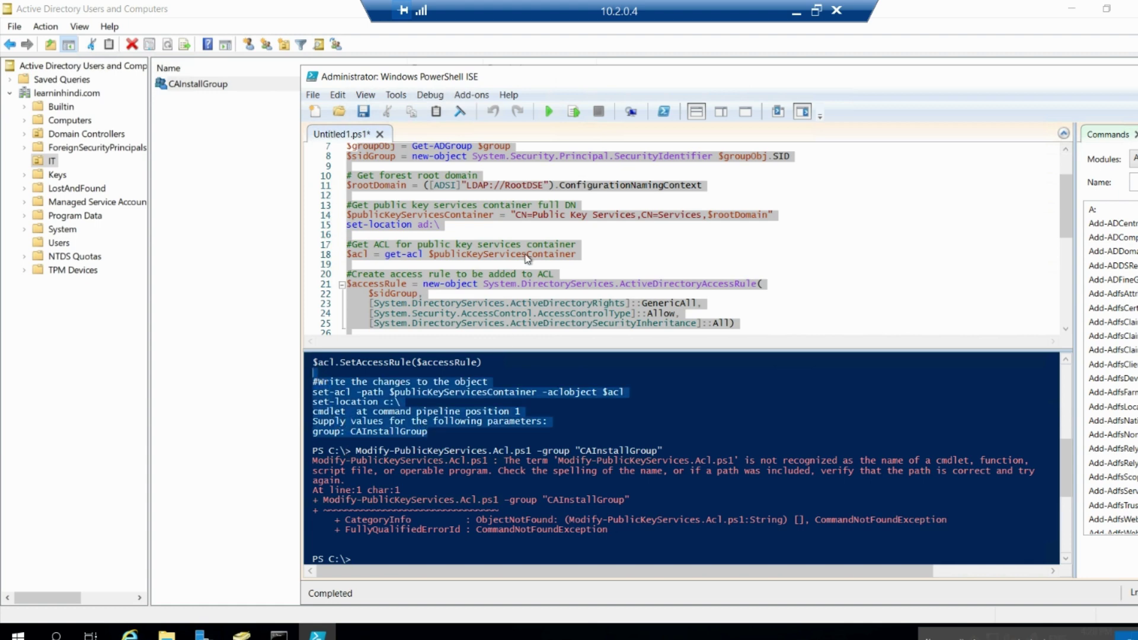
# Switch to Active Directory Users and Computers and open the advanced security settings of the Cert Publishers group in the Users container
pyautogui.click(249, 179)
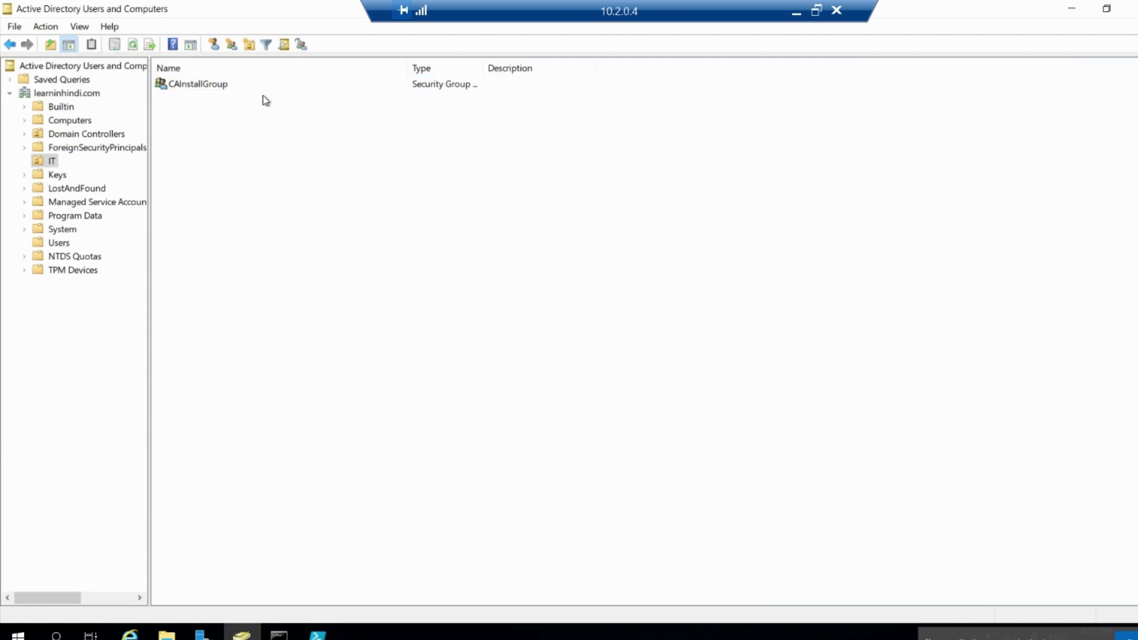
pyautogui.click(264, 88)
pyautogui.doubleClick(264, 88)
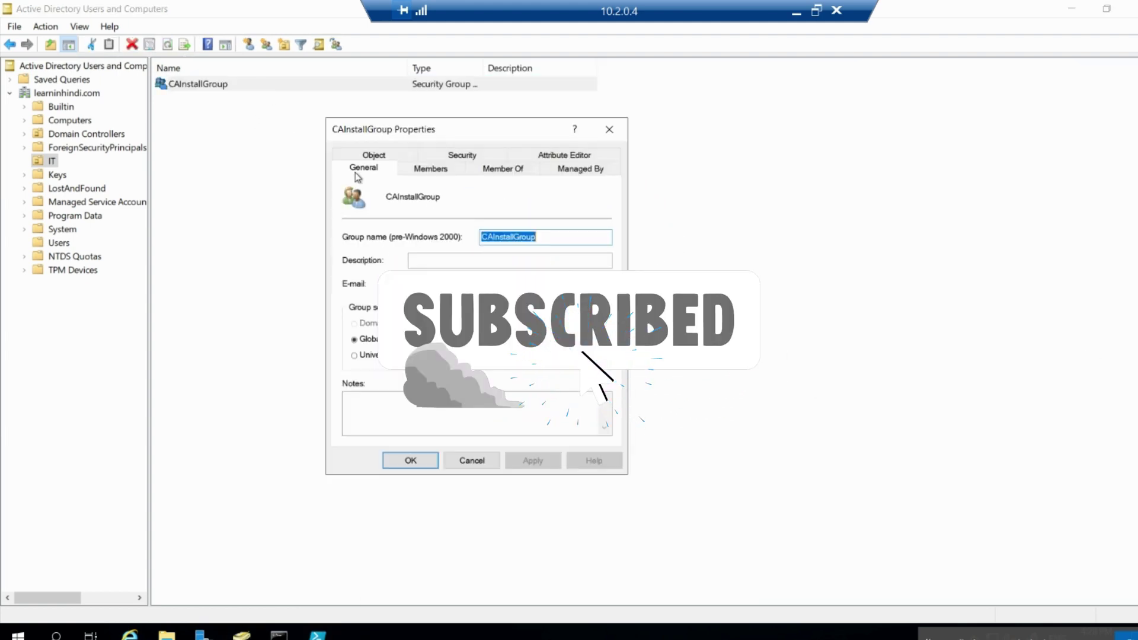
pyautogui.click(610, 129)
pyautogui.click(56, 243)
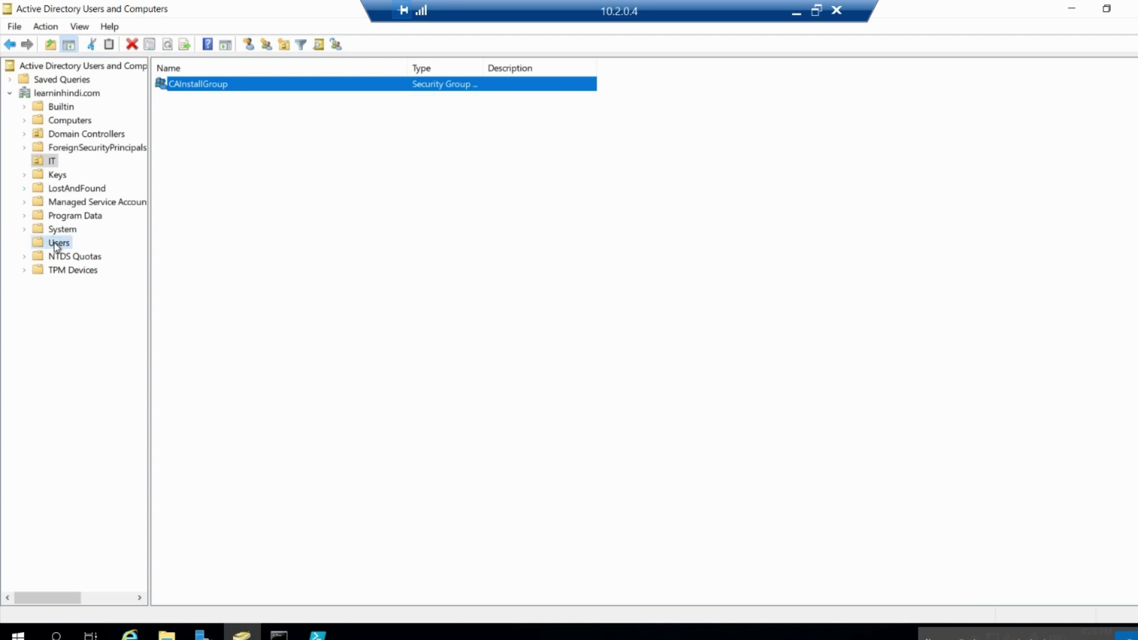
pyautogui.click(227, 114)
pyautogui.doubleClick(227, 116)
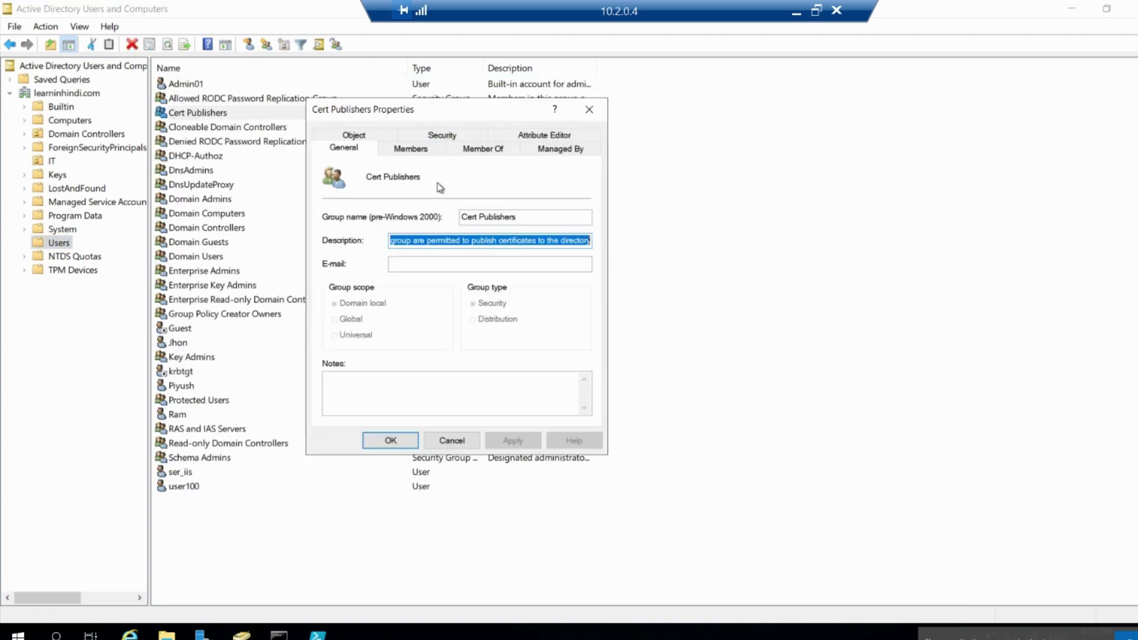
pyautogui.click(412, 148)
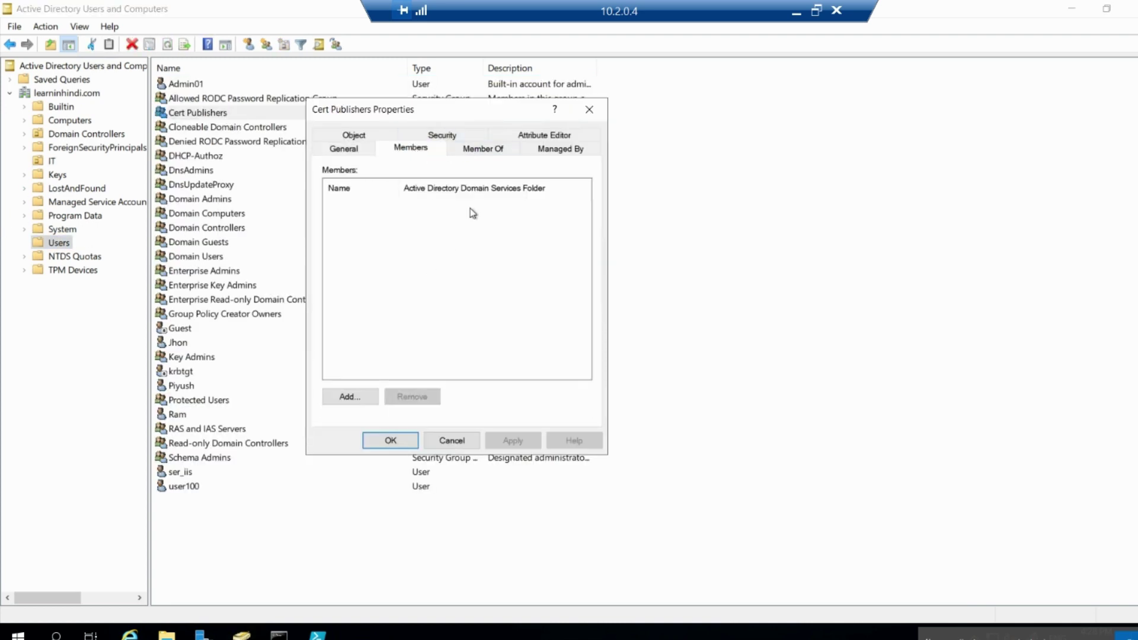
pyautogui.click(443, 137)
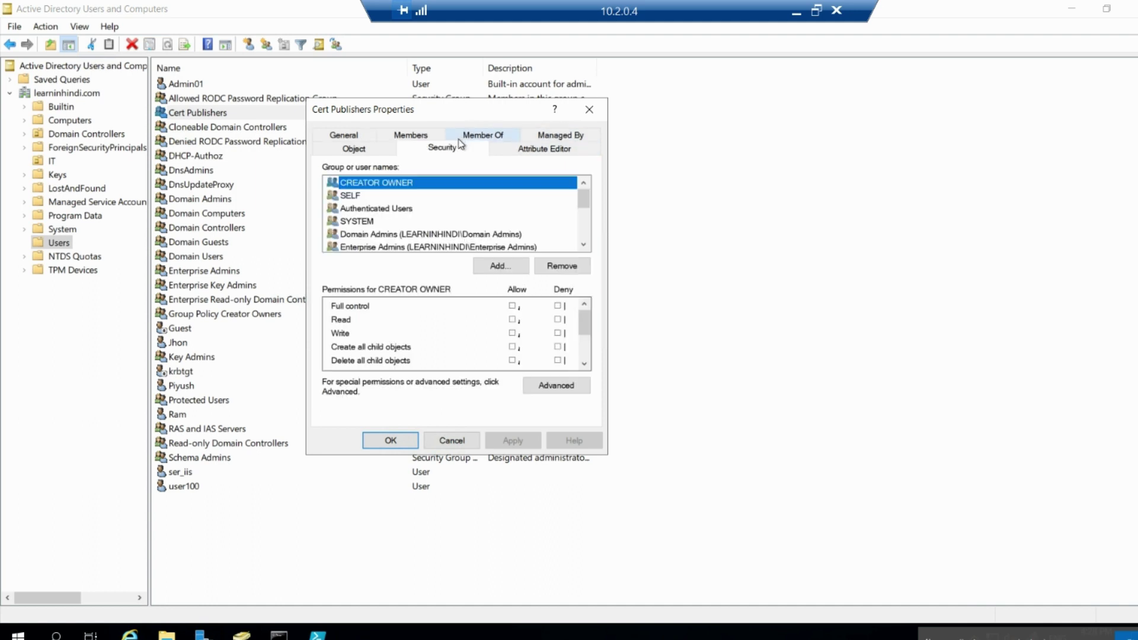
pyautogui.click(560, 388)
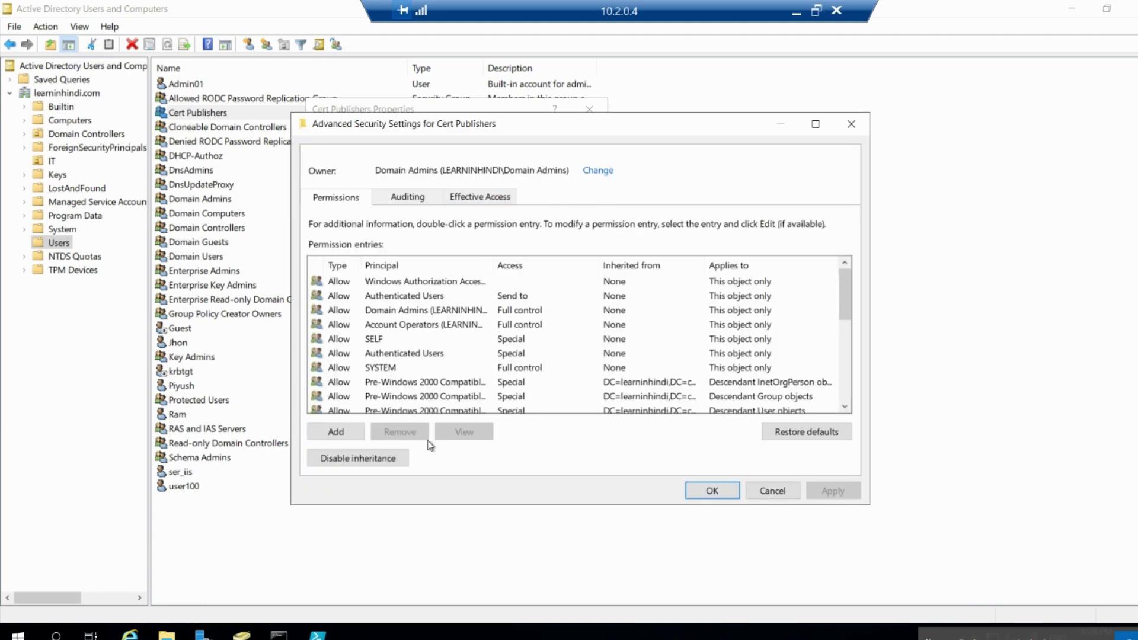
# Add an Allow permission entry on Cert Publishers granting CAInstallGroup Write all properties, and apply it
pyautogui.click(336, 432)
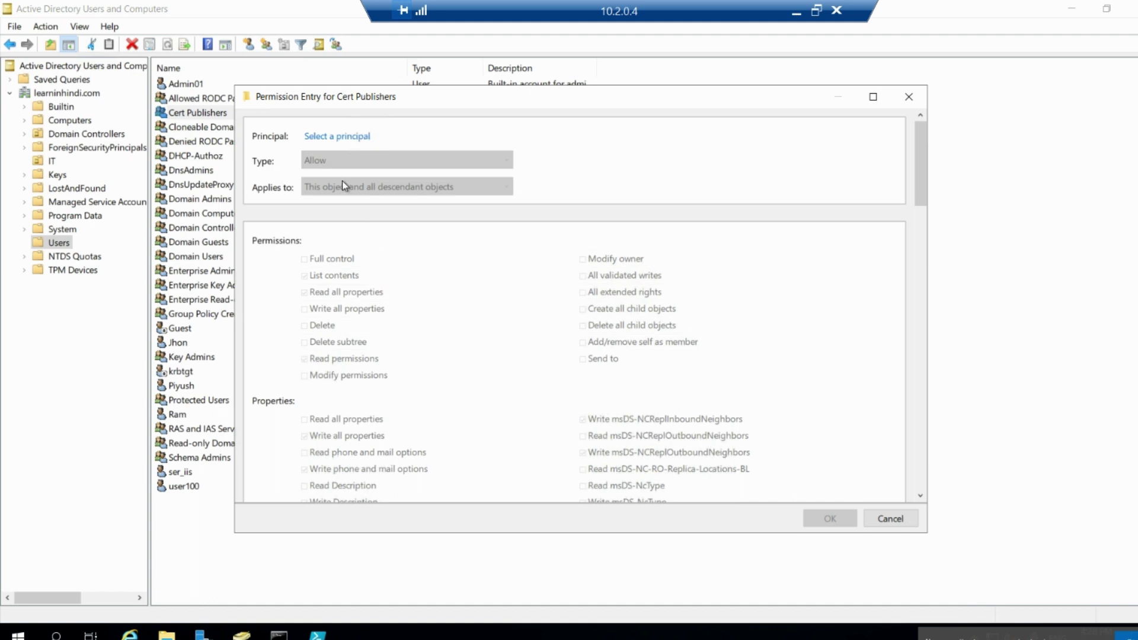
pyautogui.click(334, 137)
pyautogui.hotkey('ctrl', 'v')
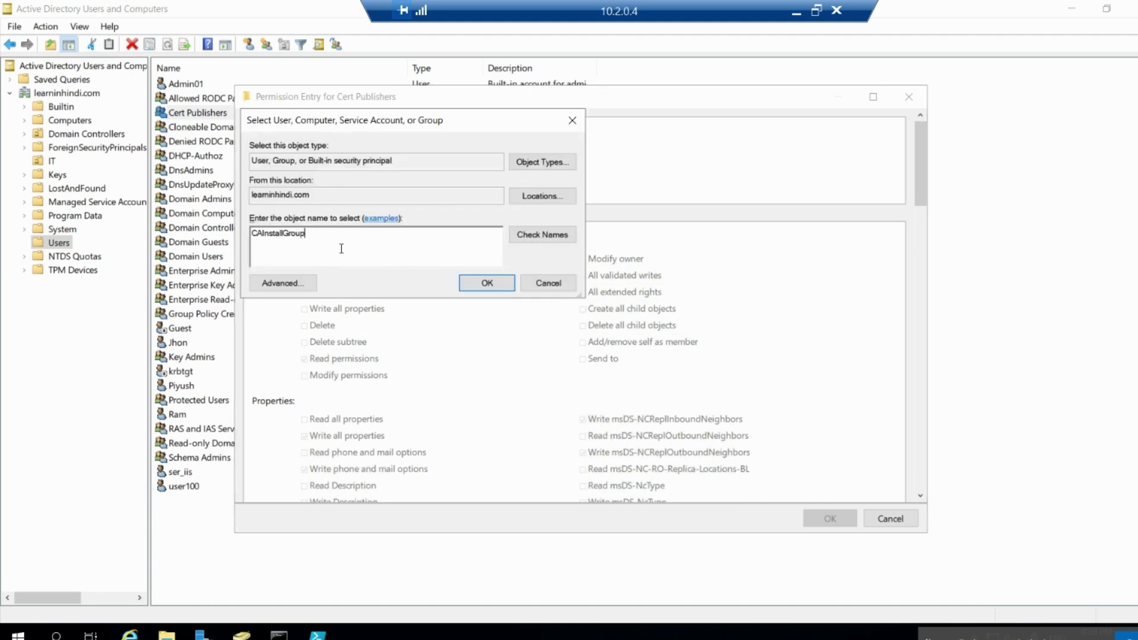
pyautogui.click(474, 284)
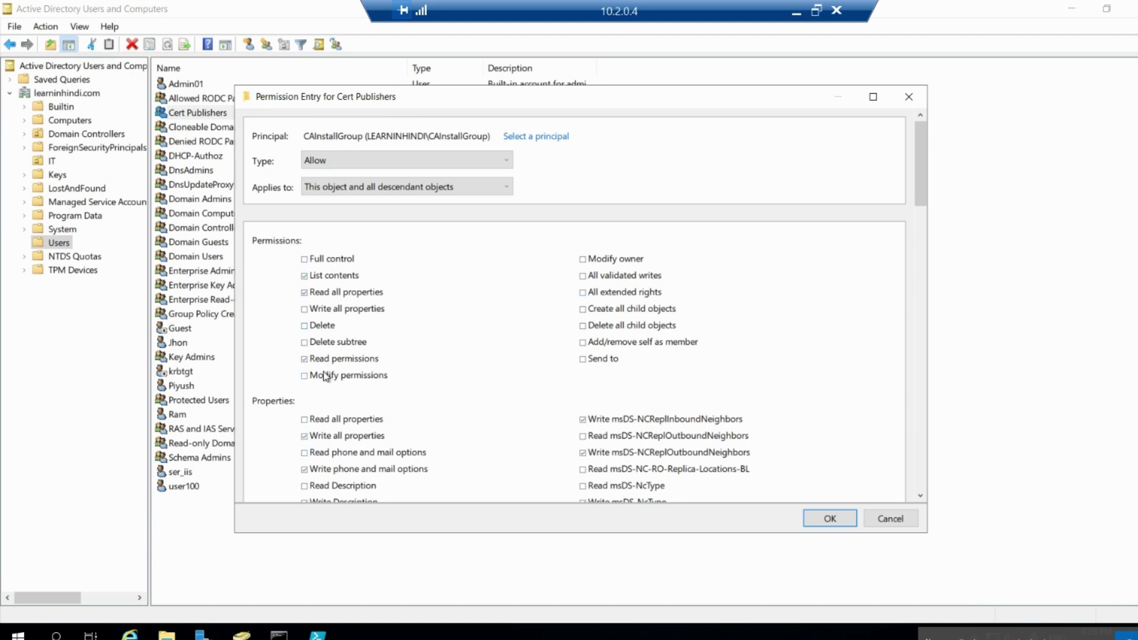
pyautogui.click(316, 312)
pyautogui.click(830, 519)
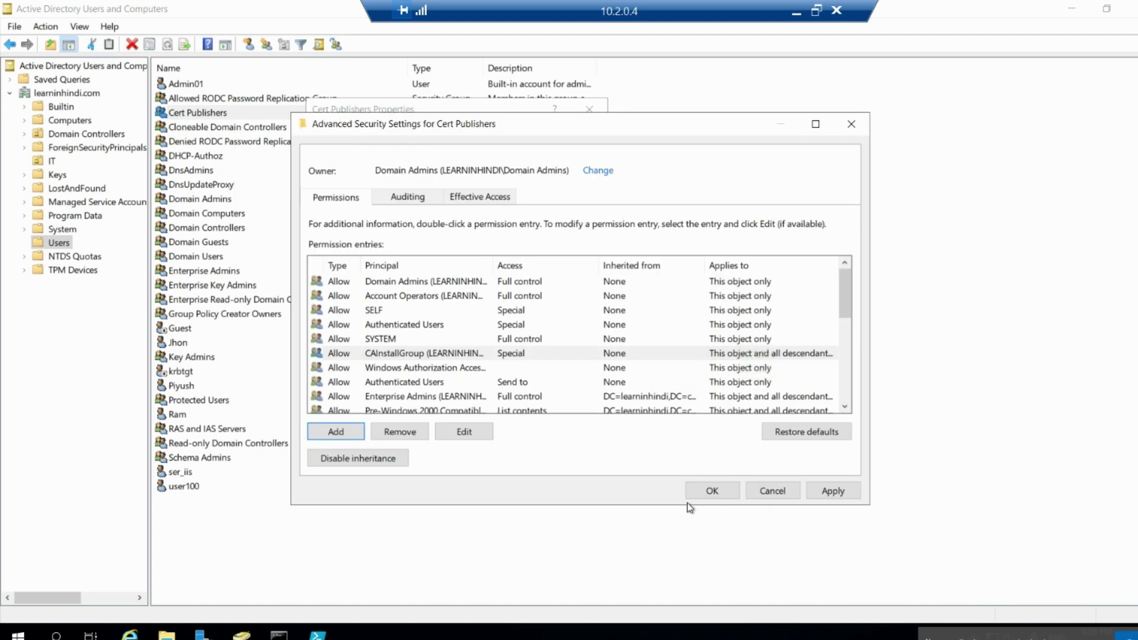
pyautogui.click(823, 496)
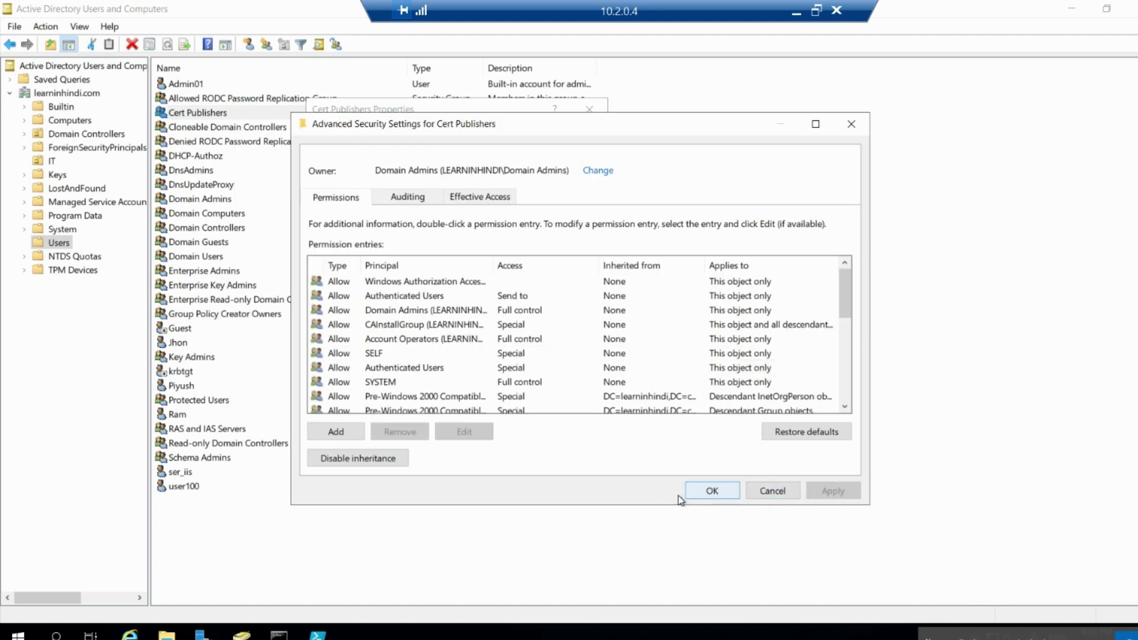
pyautogui.click(713, 492)
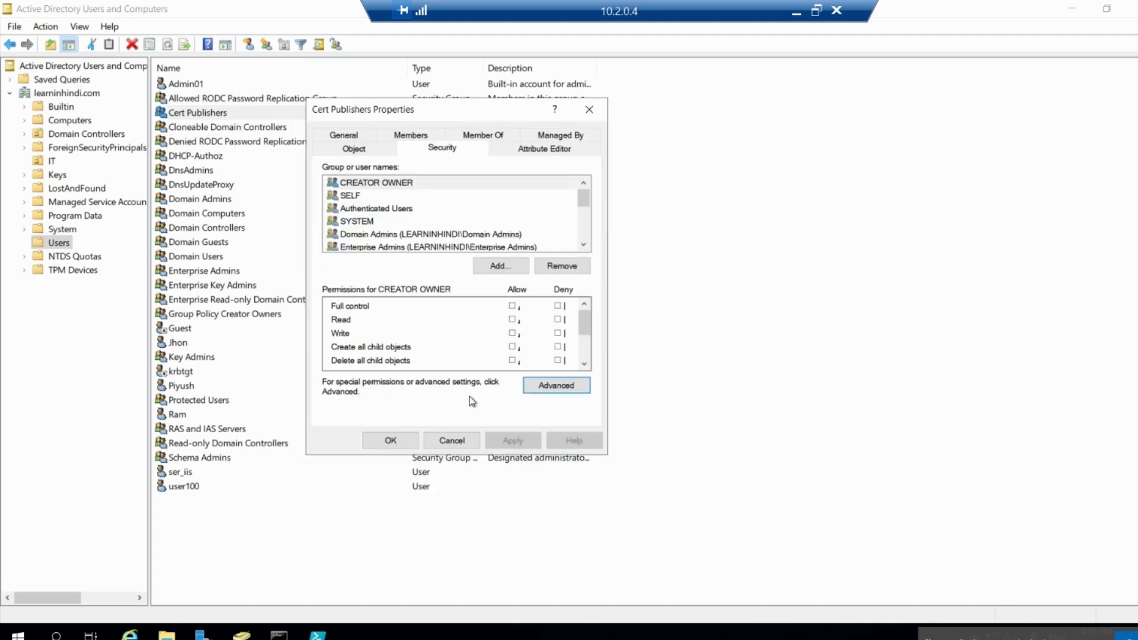
pyautogui.click(391, 441)
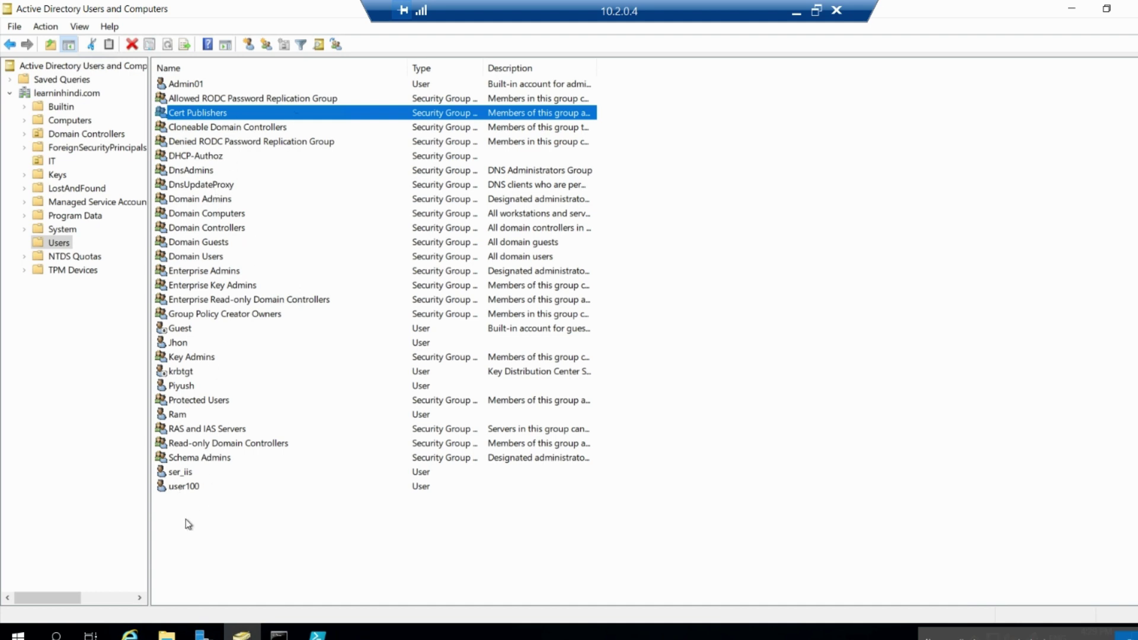
# Make the user100 account a member of CAInstallGroup
pyautogui.doubleClick(182, 489)
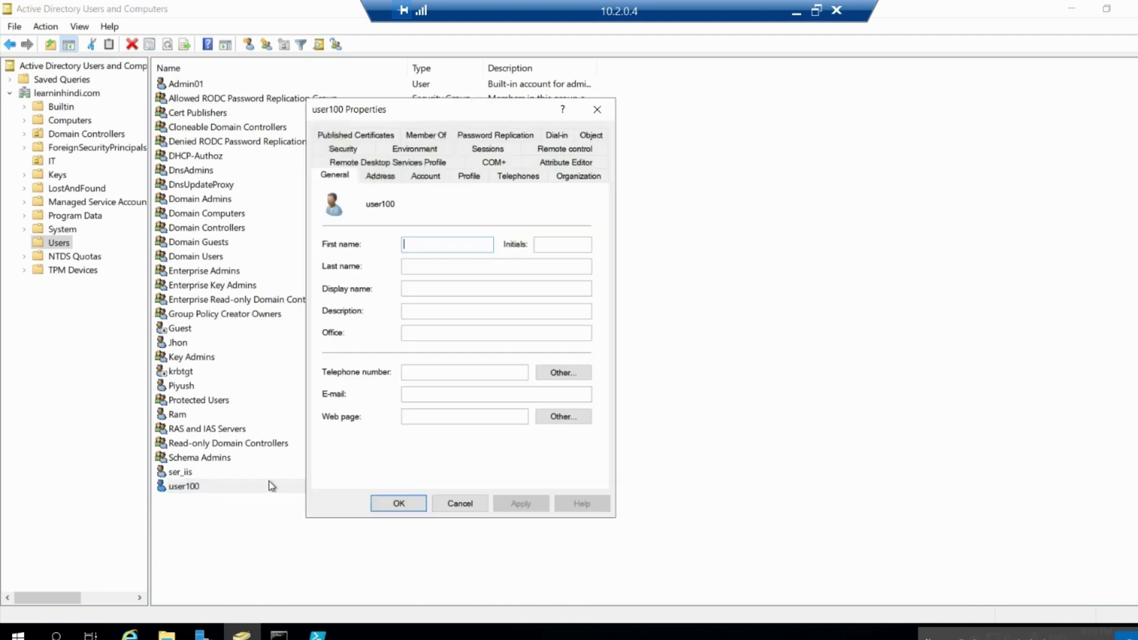
pyautogui.click(426, 135)
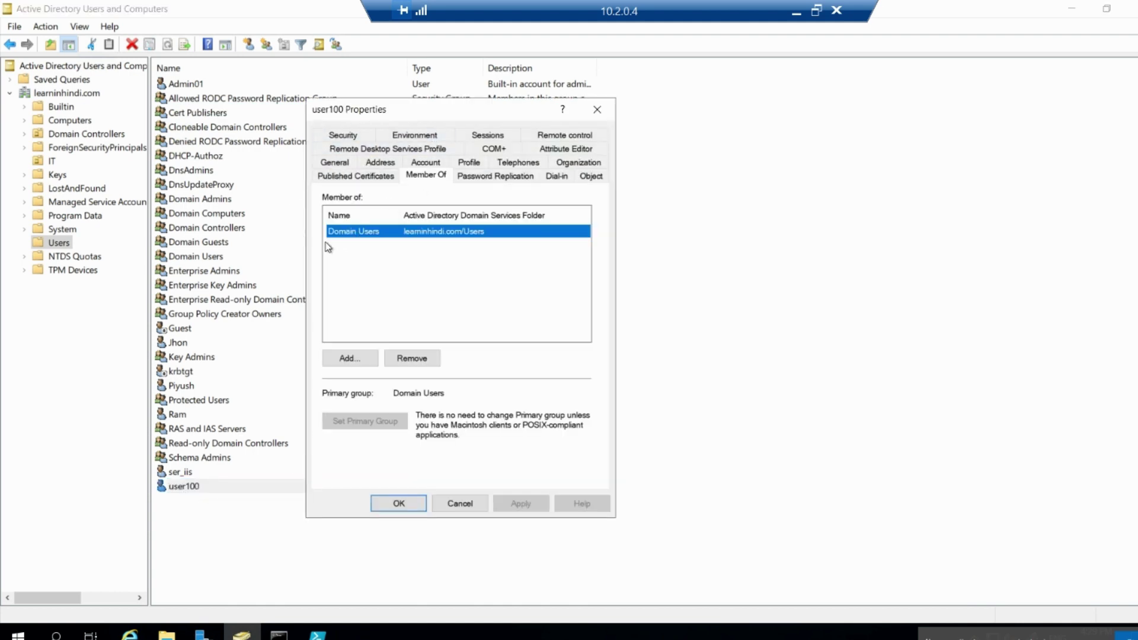
pyautogui.click(347, 362)
pyautogui.rightClick(358, 245)
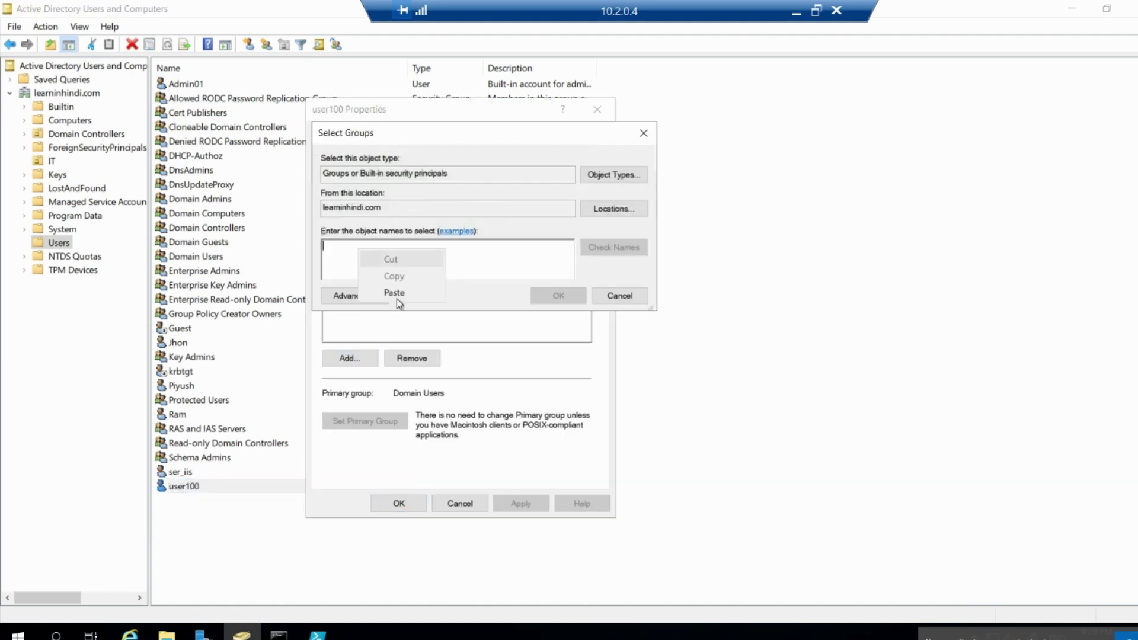
pyautogui.click(393, 293)
pyautogui.click(558, 296)
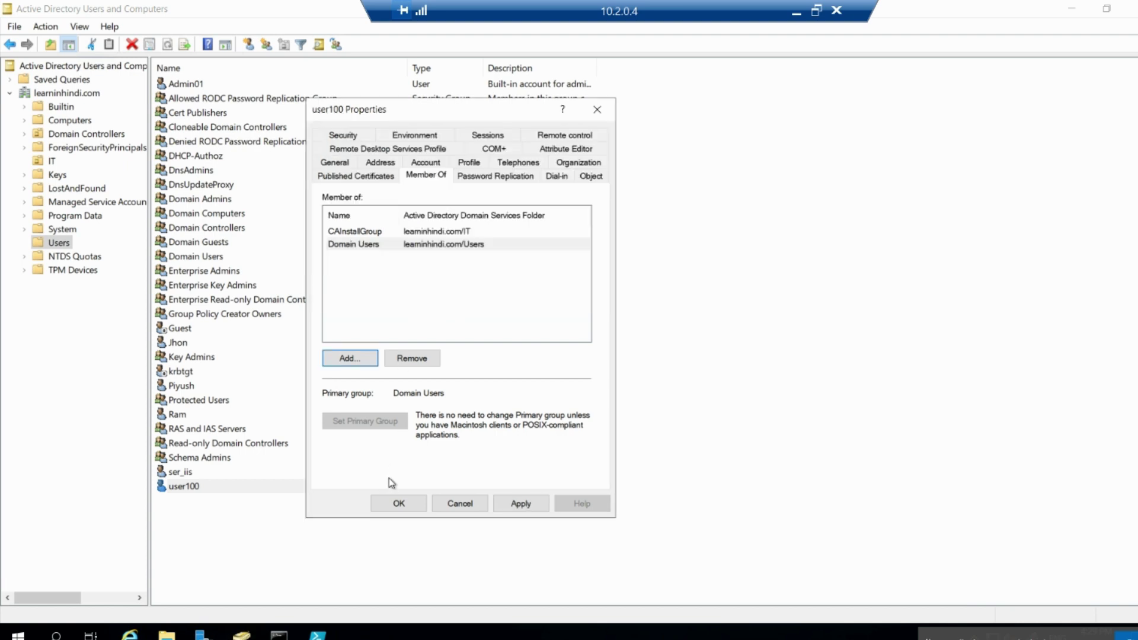
pyautogui.click(399, 503)
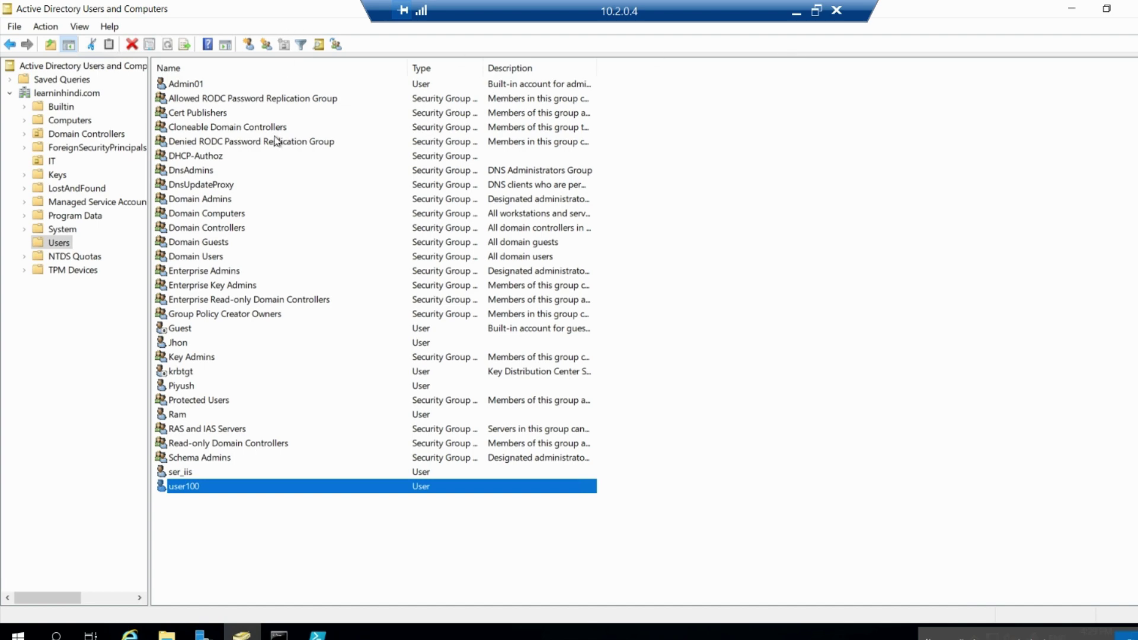
# Minimize Active Directory Users and Computers, switch to Server Manager and start the Add Roles and Features Wizard
pyautogui.click(317, 633)
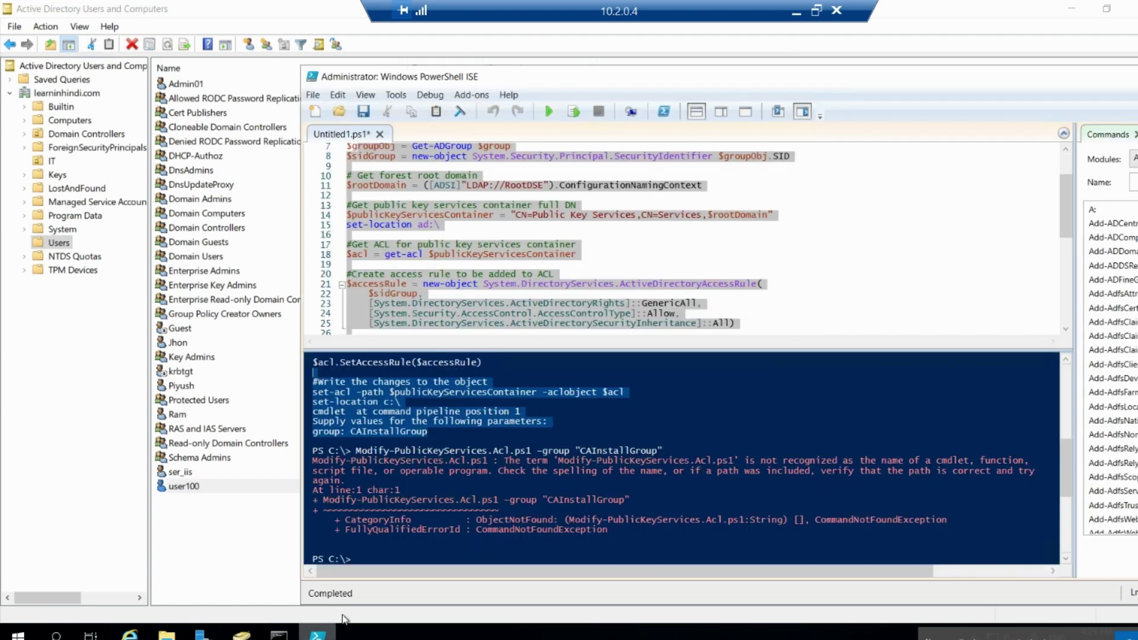
pyautogui.click(960, 27)
pyautogui.click(1072, 9)
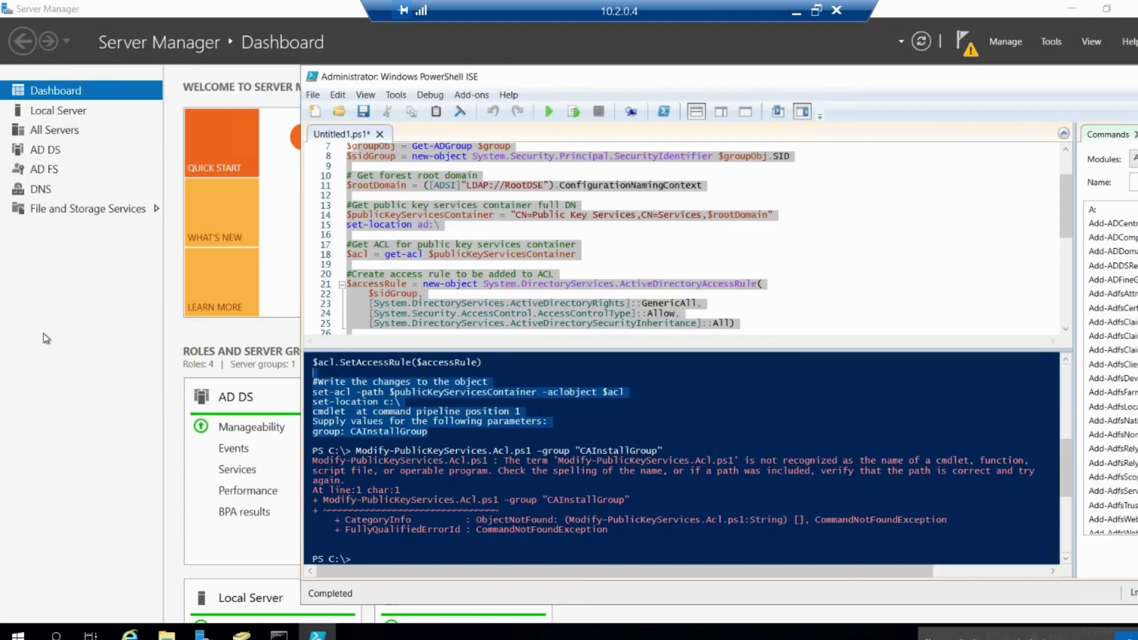
pyautogui.click(71, 452)
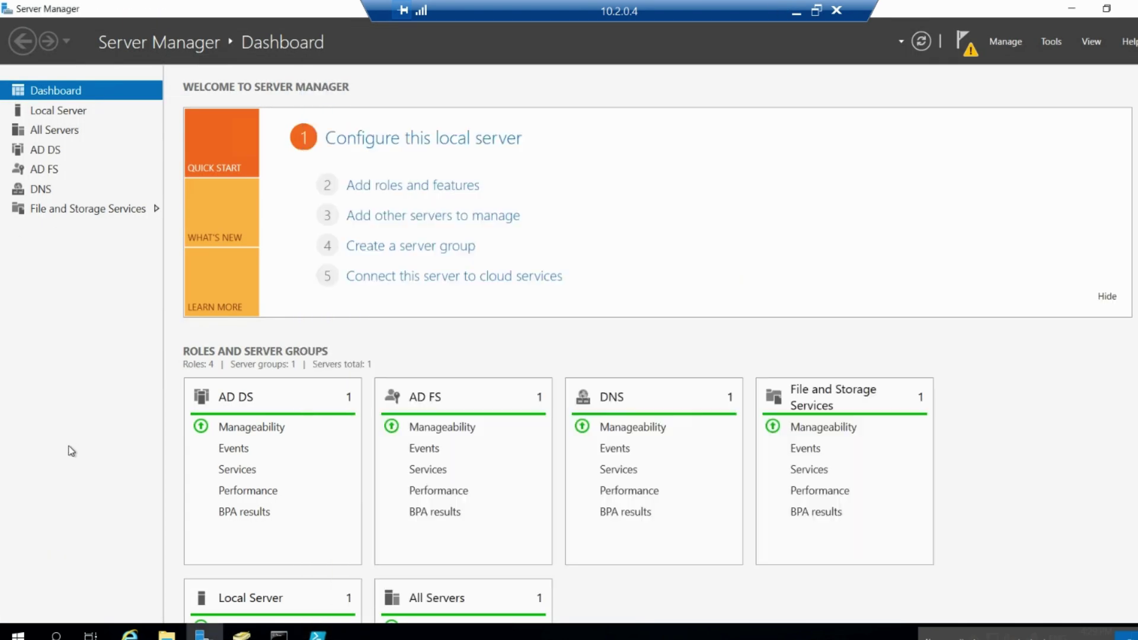
pyautogui.click(1015, 45)
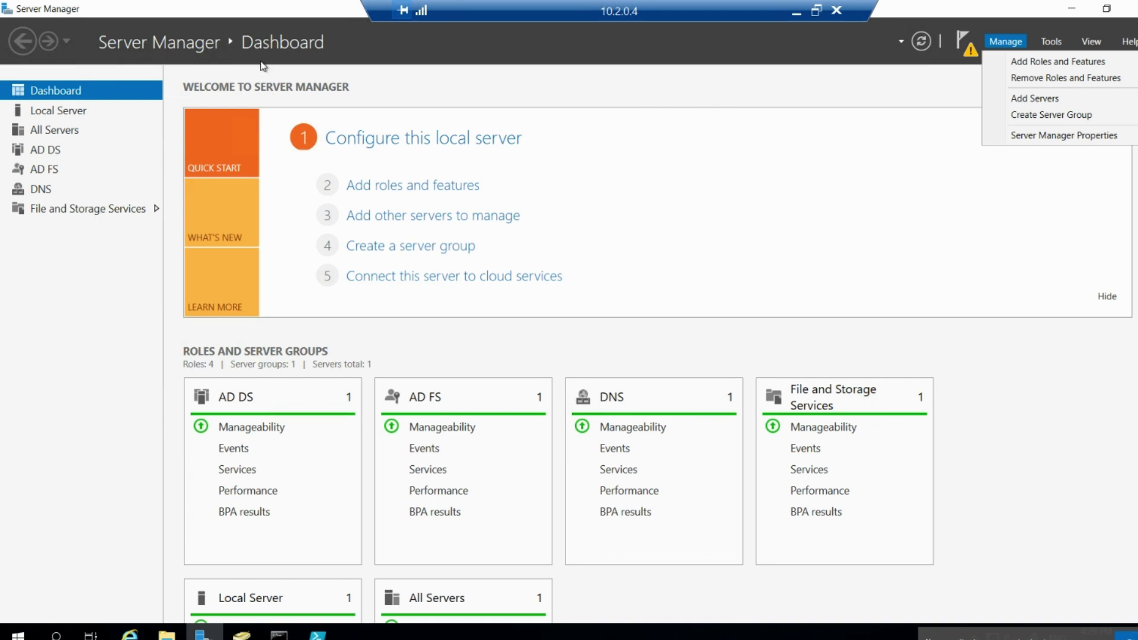
pyautogui.click(663, 71)
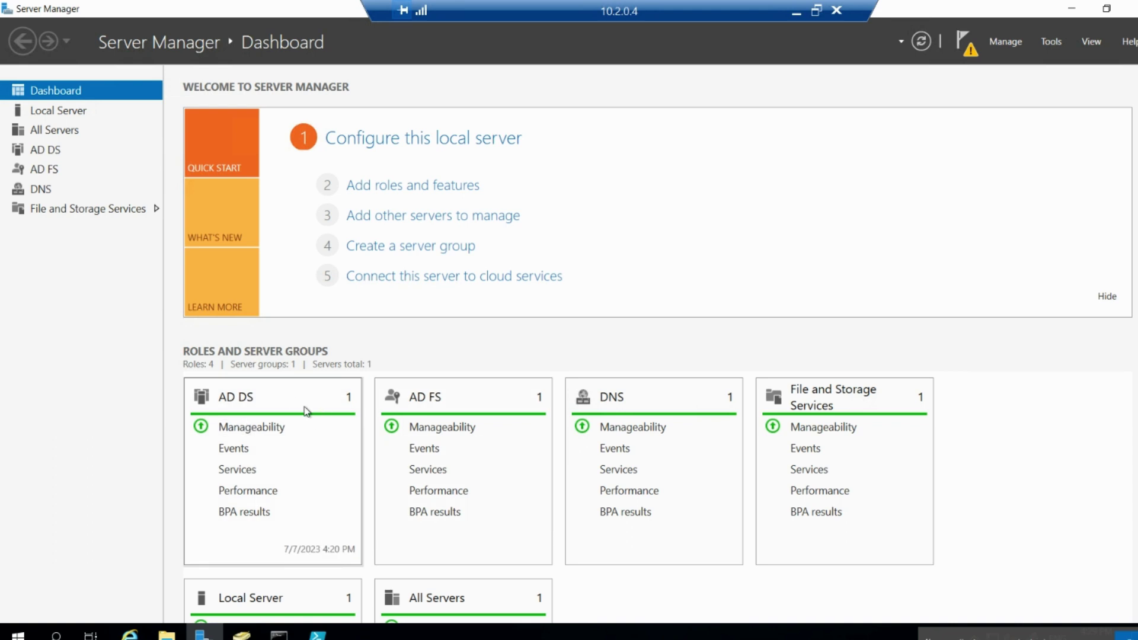
pyautogui.moveTo(441, 5)
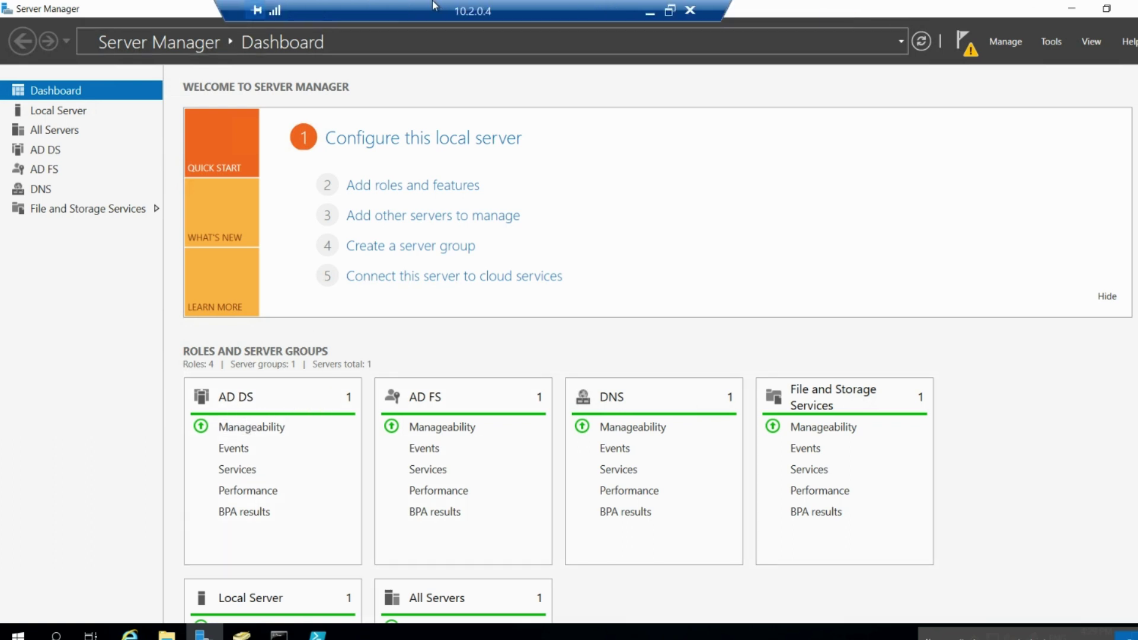
pyautogui.click(1051, 42)
pyautogui.moveTo(1005, 43)
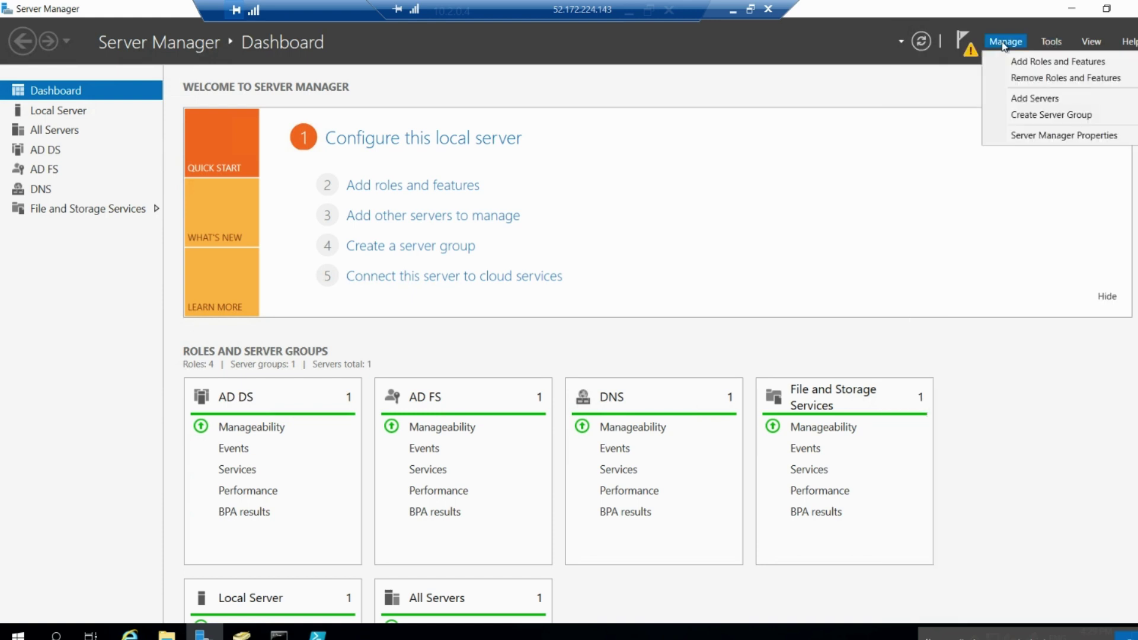
pyautogui.click(1029, 61)
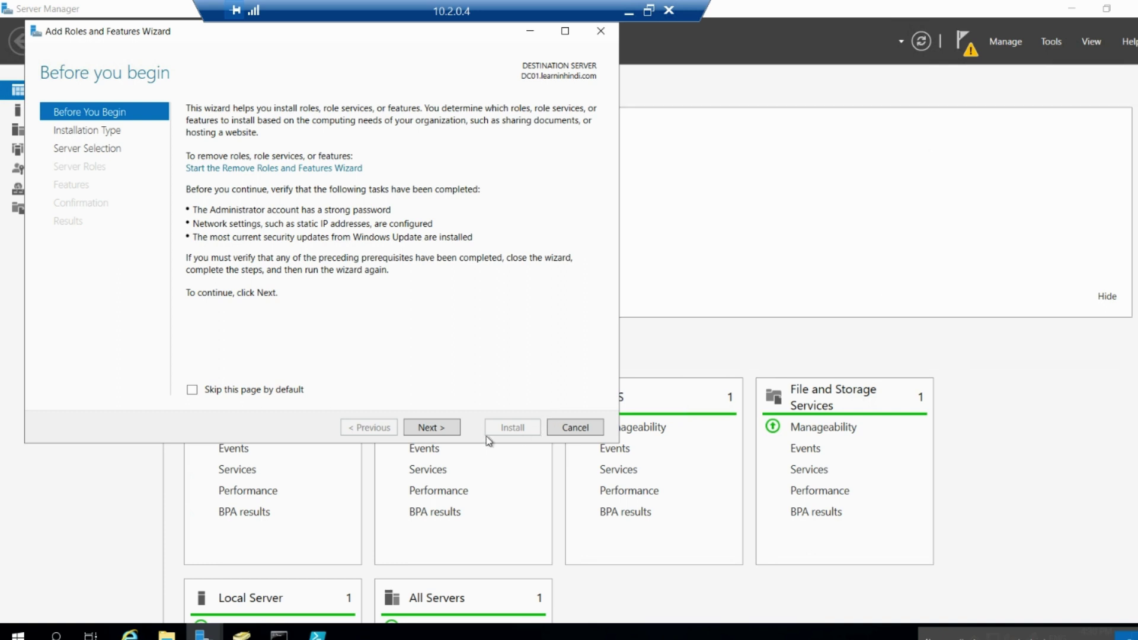
# Keep DC01.learninhindi.com as the destination server and add the Active Directory Certificate Services role with its required management tools
pyautogui.click(443, 431)
pyautogui.click(448, 434)
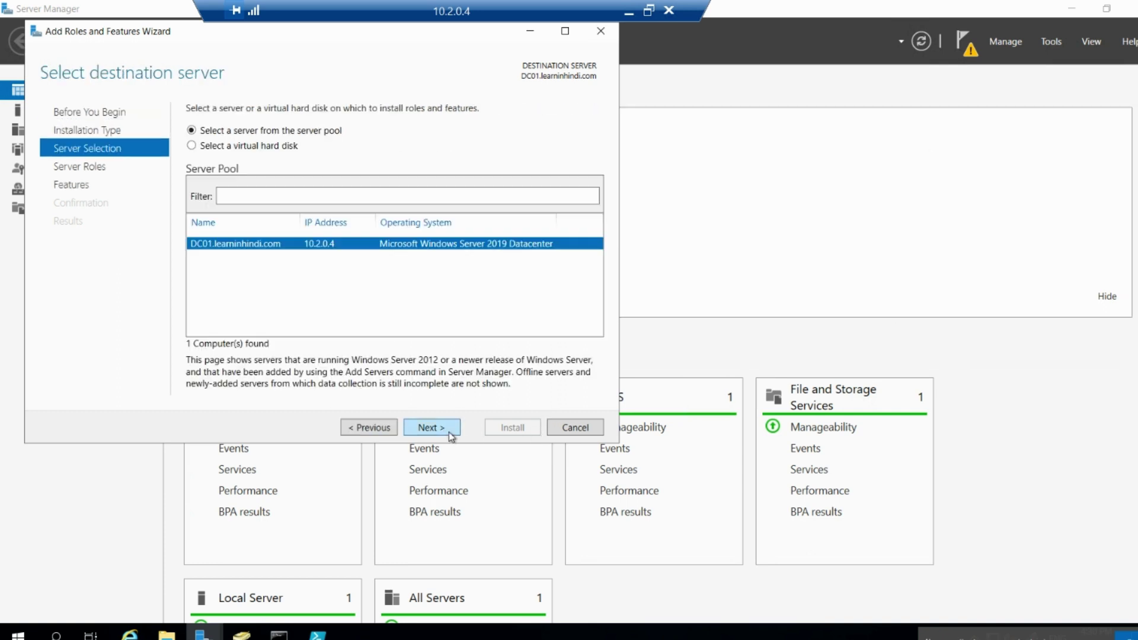
pyautogui.click(450, 433)
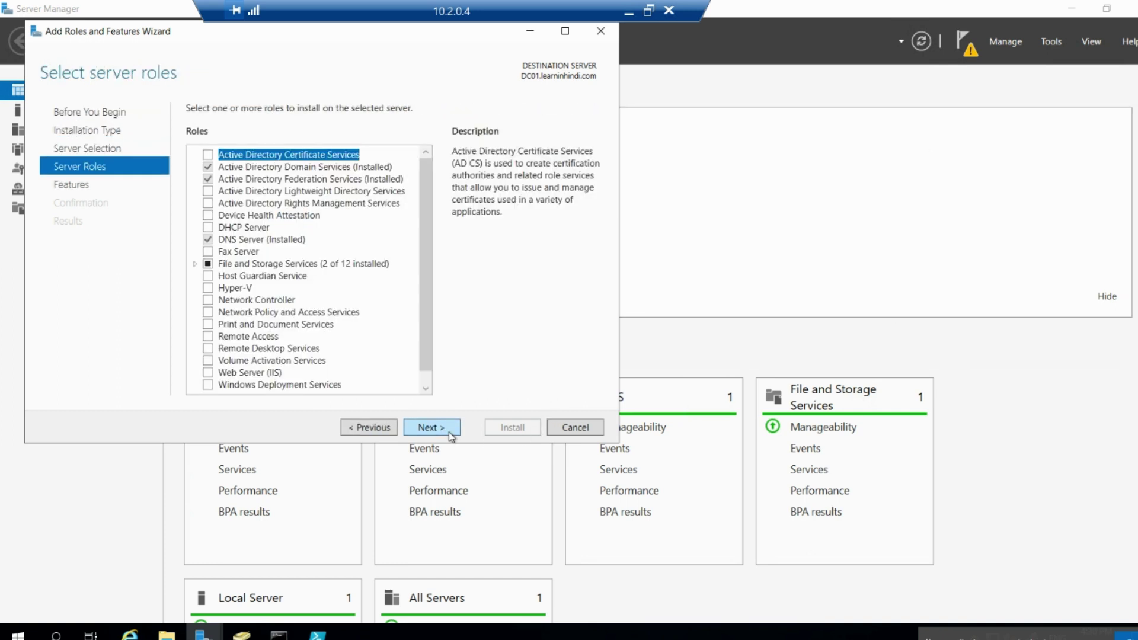
pyautogui.click(208, 155)
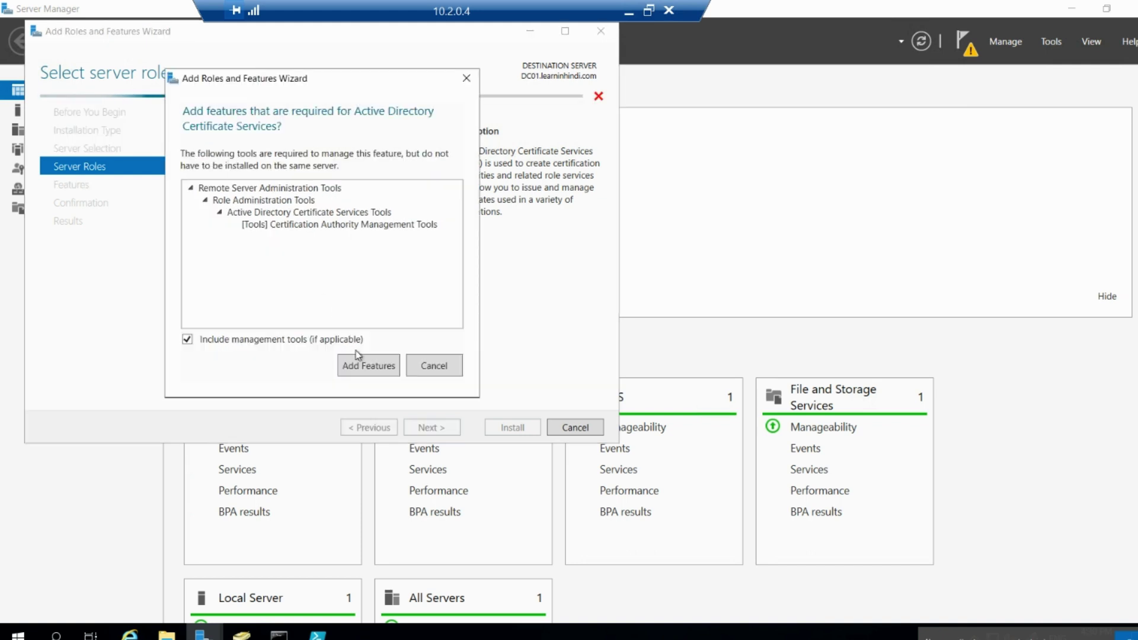
pyautogui.click(369, 366)
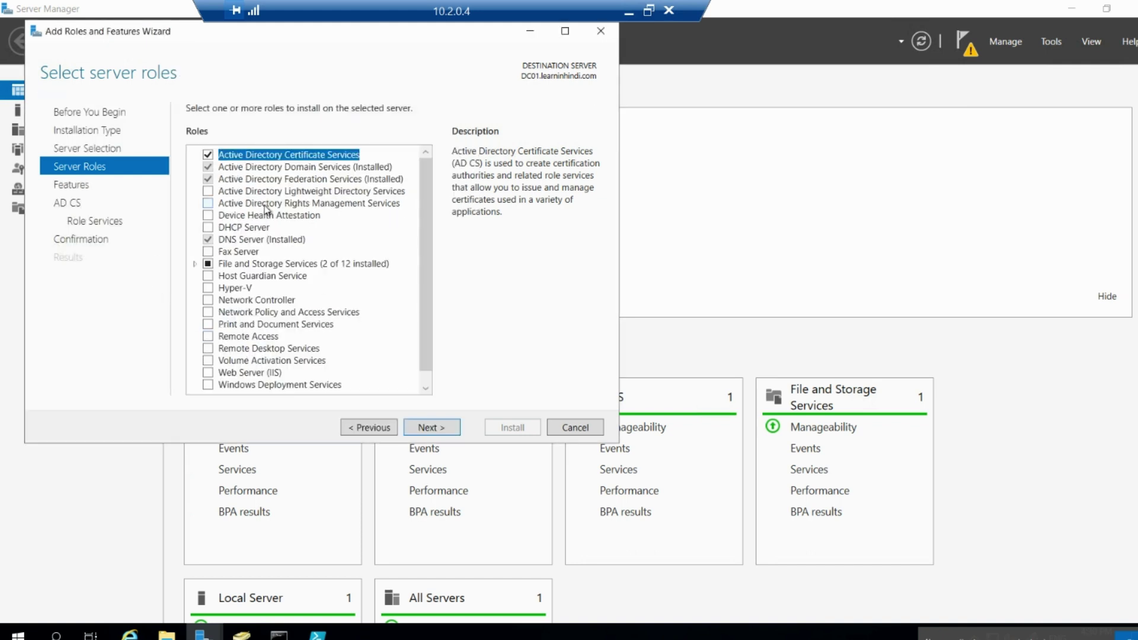
# Keep the default features and proceed past the AD CS introduction to the selection of its role services
pyautogui.click(432, 427)
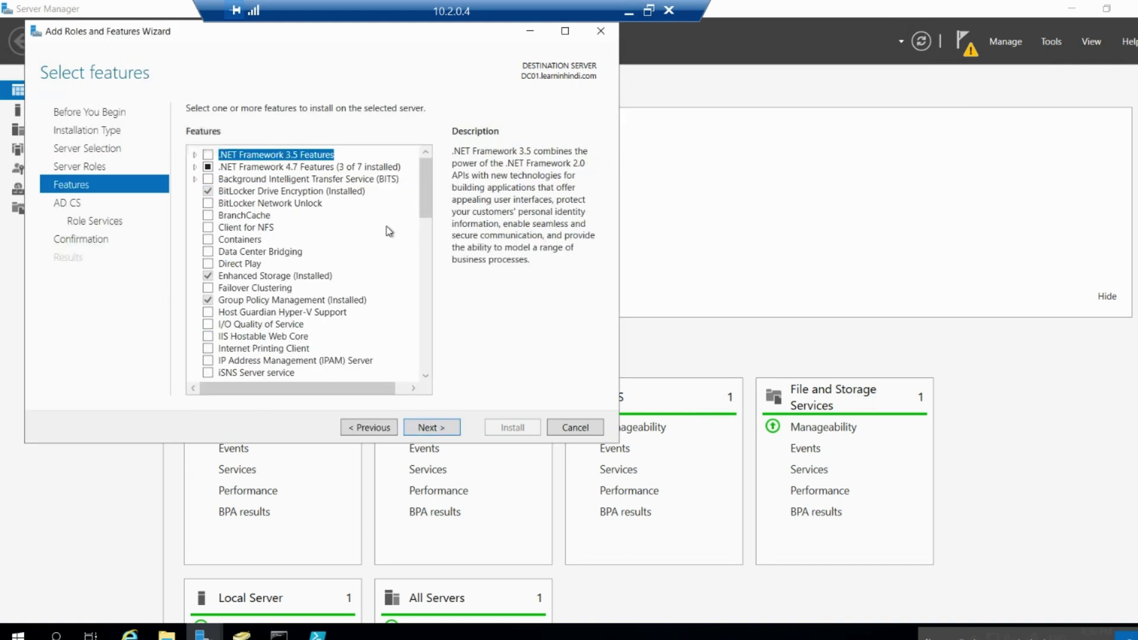
pyautogui.click(431, 430)
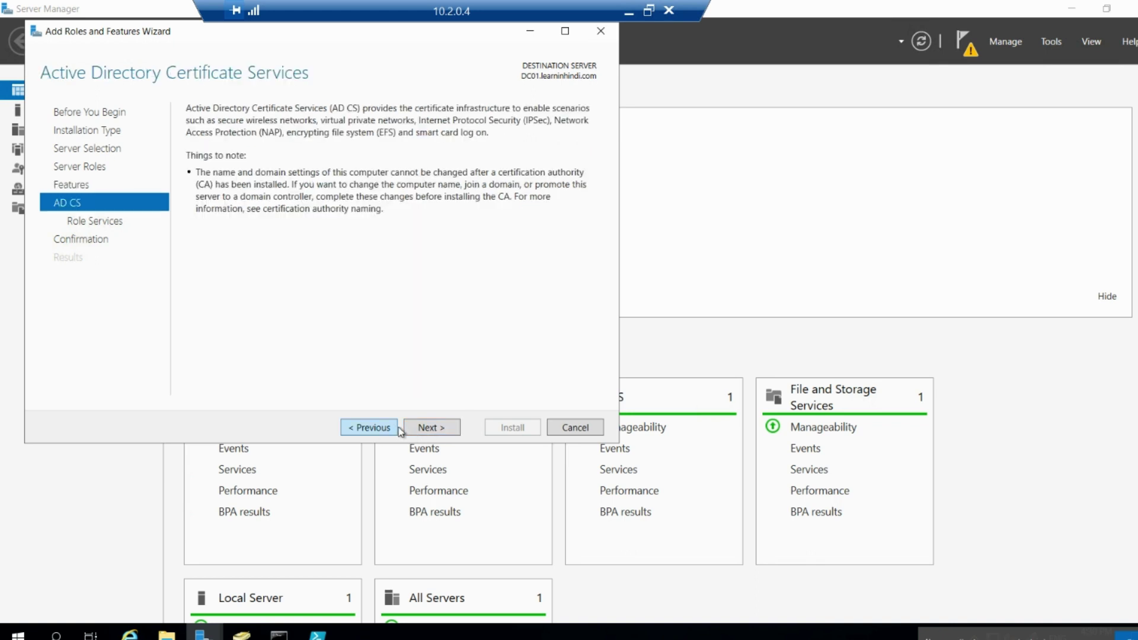
pyautogui.click(436, 428)
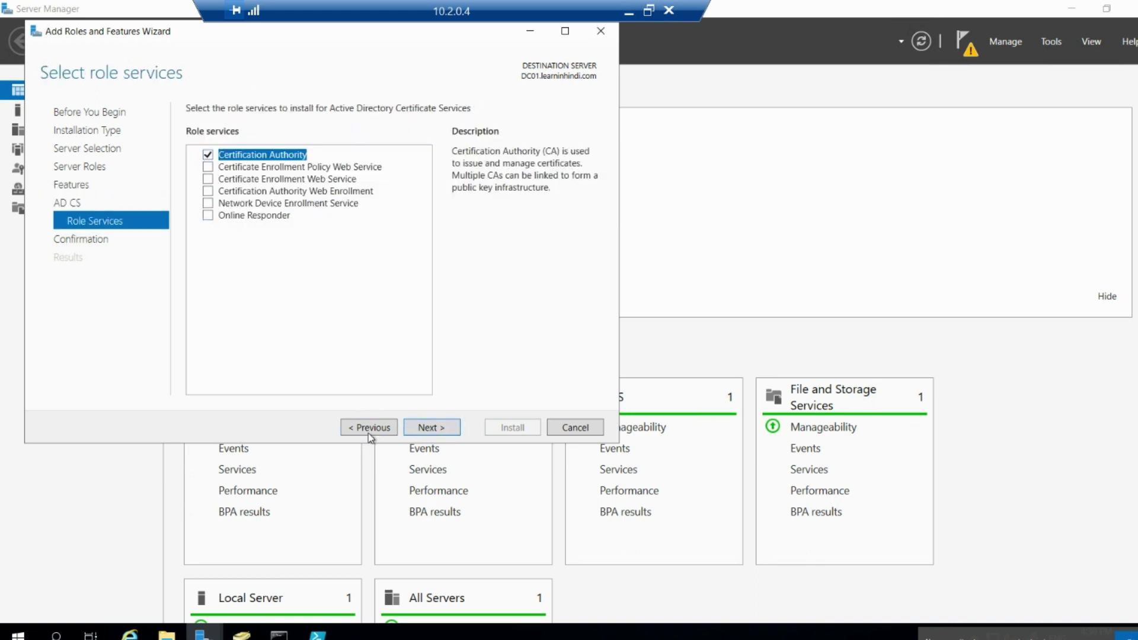
pyautogui.doubleClick(385, 7)
pyautogui.moveTo(517, 48); pyautogui.dragTo(707, 50)
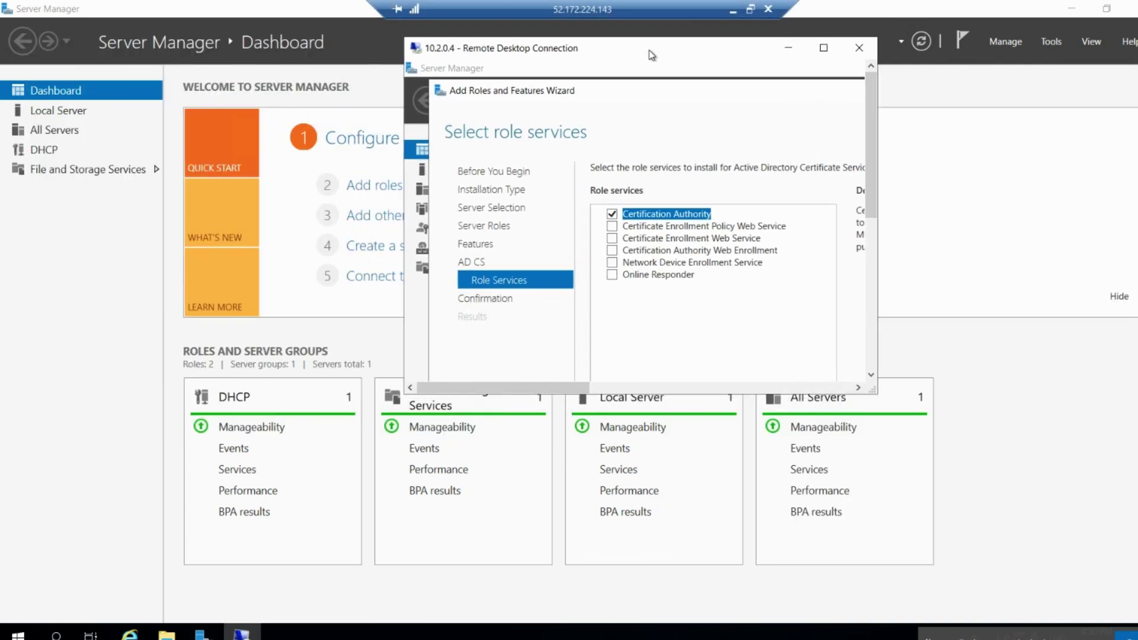
pyautogui.moveTo(875, 394); pyautogui.dragTo(959, 519)
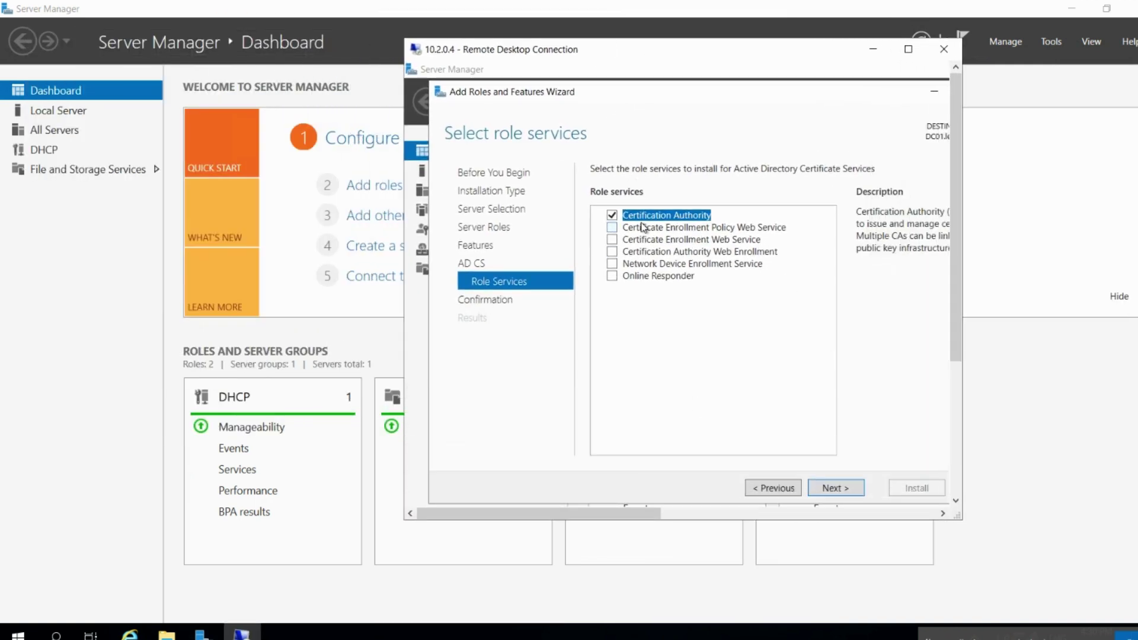
pyautogui.doubleClick(741, 48)
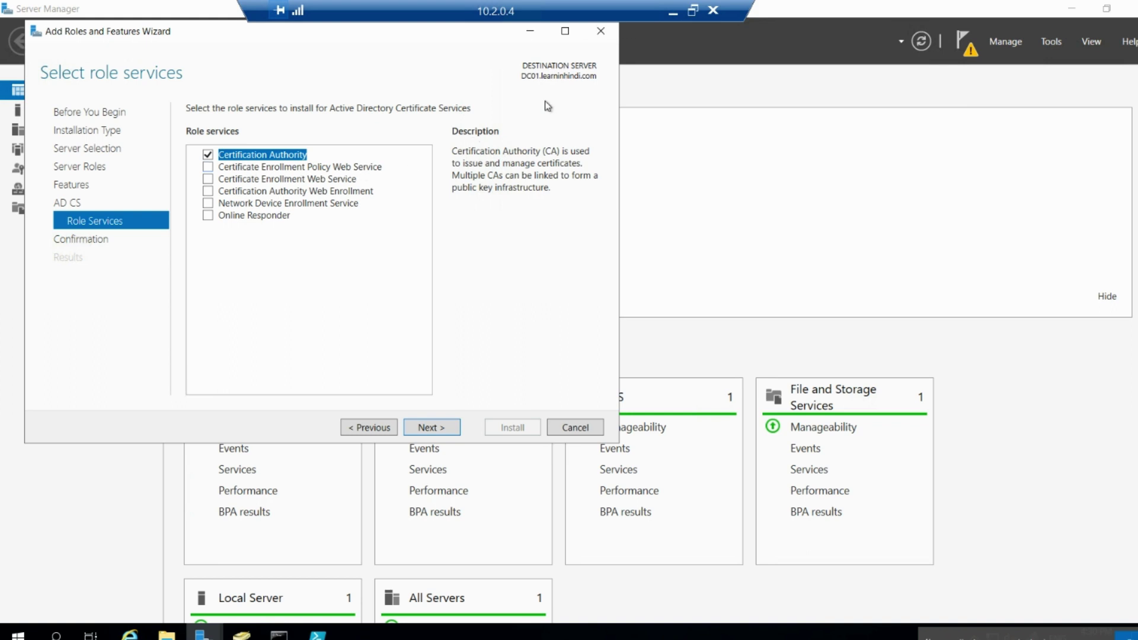
# Switch to the Active Directory Certificate Services presentation in PowerPoint and start the slide show from the ADCS Component slide
pyautogui.moveTo(671, 18)
pyautogui.click(733, 11)
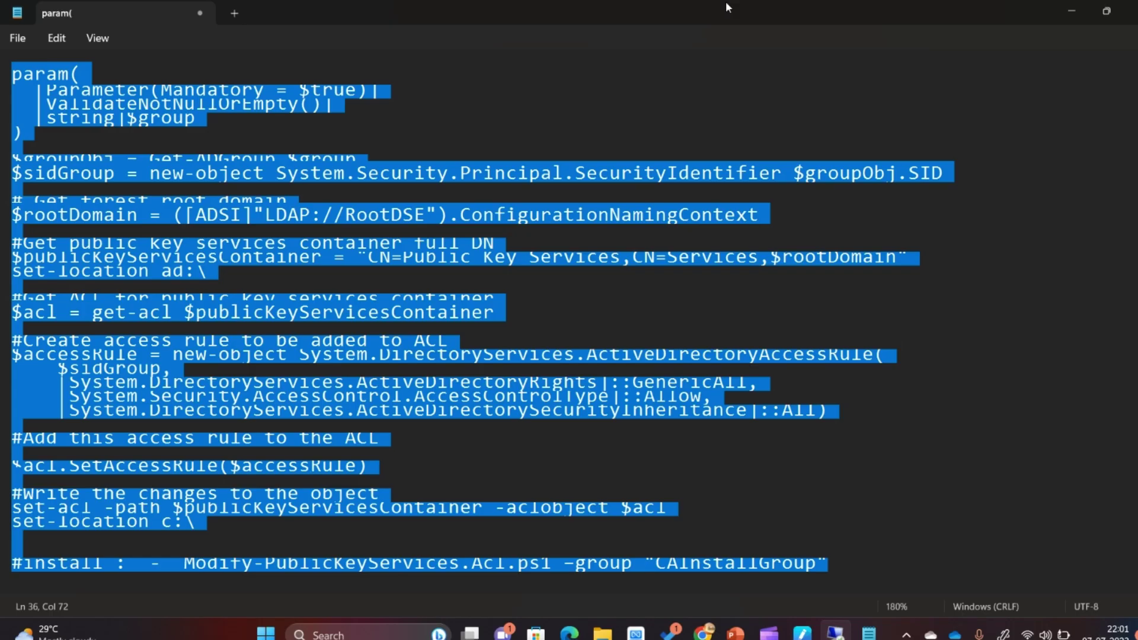
pyautogui.click(711, 635)
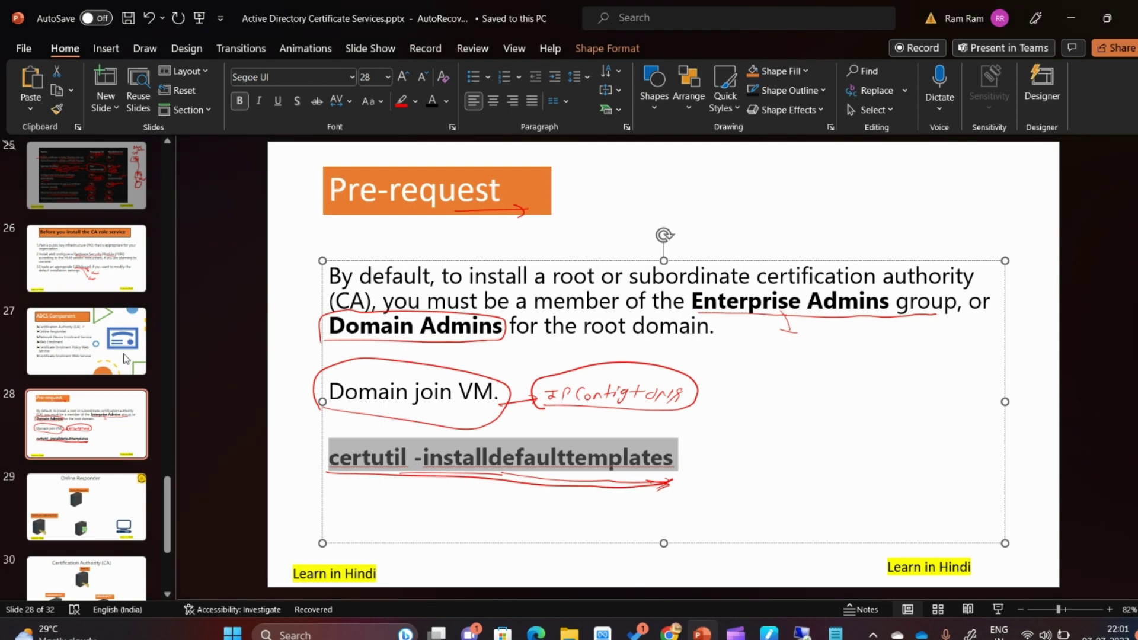
pyautogui.click(98, 326)
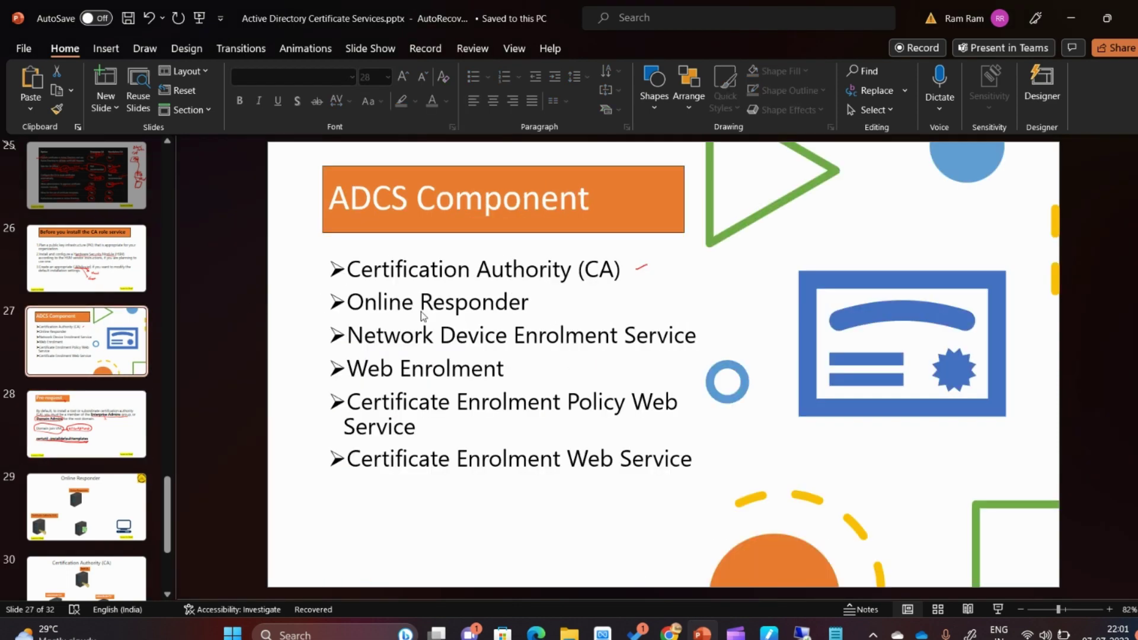
pyautogui.hotkey('shift', 'F5')
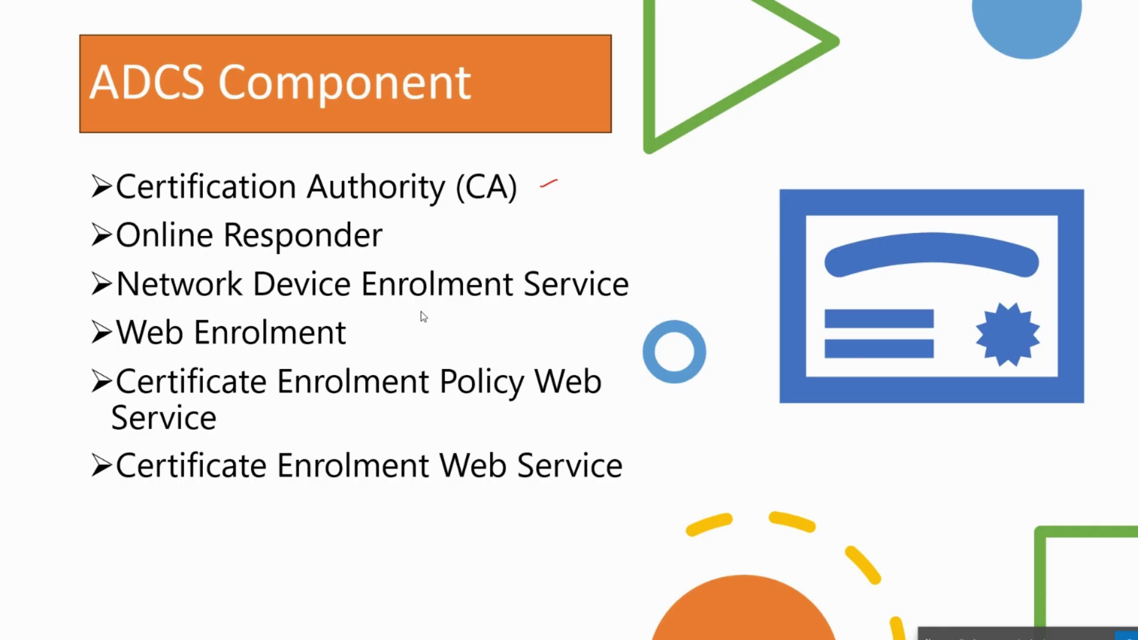
# Tick Certification Authority (CA) and circle Online Responder in red ink, and go to the Online Responder slide
pyautogui.moveTo(557, 180); pyautogui.dragTo(591, 173)
pyautogui.moveTo(115, 251)
pyautogui.mouseDown()
pyautogui.moveTo(358, 263)
pyautogui.moveTo(373, 216)
pyautogui.moveTo(143, 198)
pyautogui.moveTo(109, 243)
pyautogui.moveTo(113, 254)
pyautogui.mouseUp()
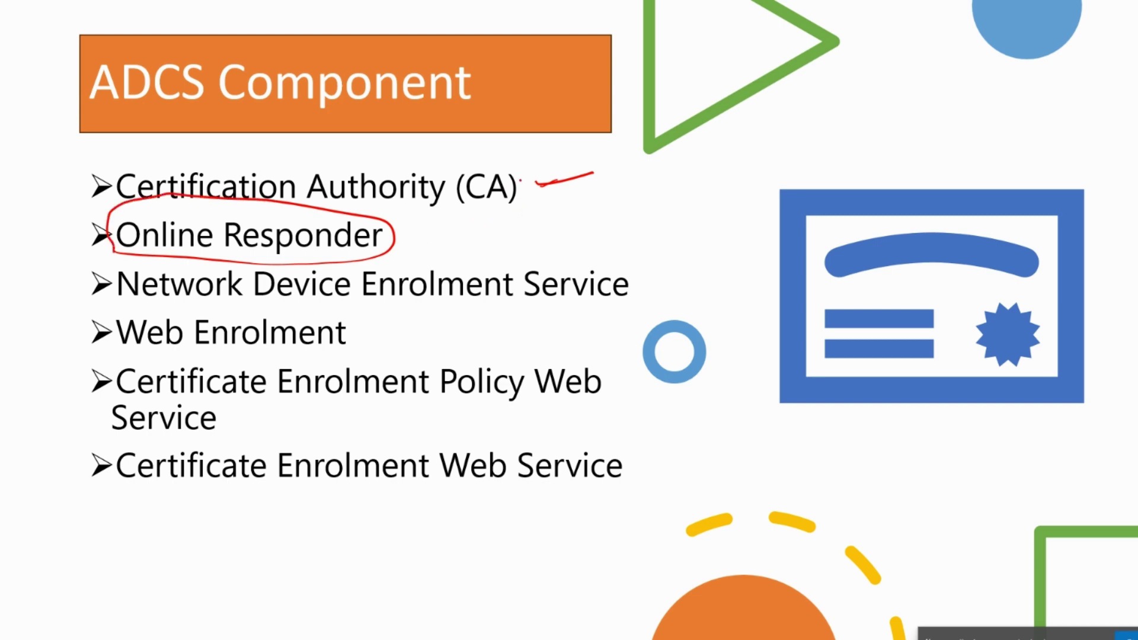
pyautogui.moveTo(524, 190); pyautogui.dragTo(589, 175)
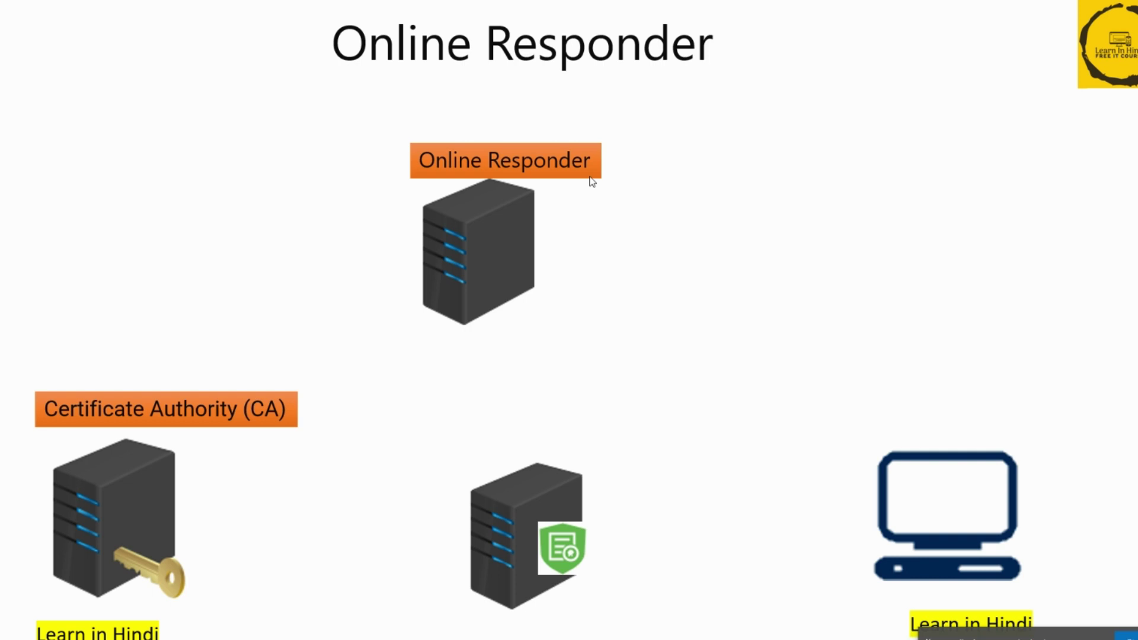
pyautogui.press('Left')
pyautogui.press('Right')
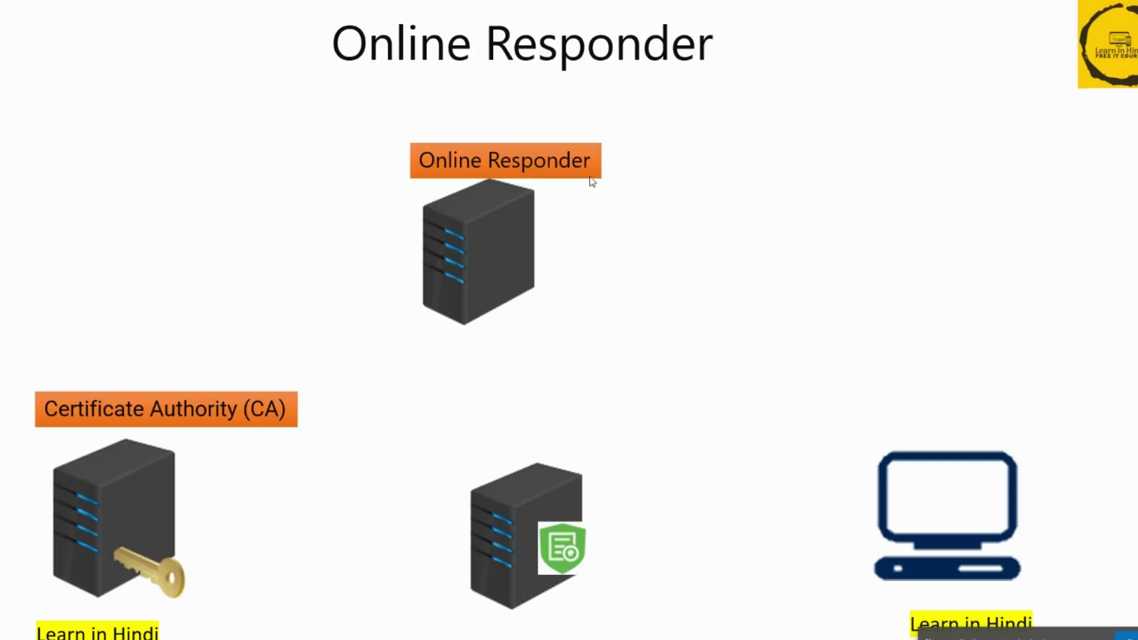
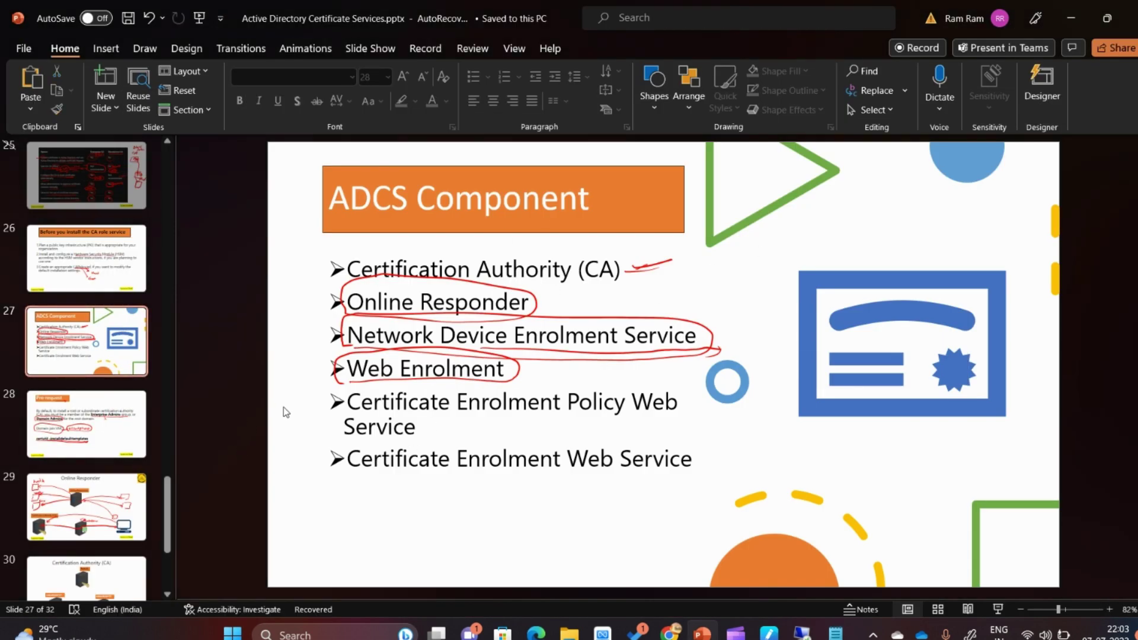
# Resume the slide show from the ADCS Component slide and mark up the enrolment services with the pen
pyautogui.hotkey('shift', 'F5')
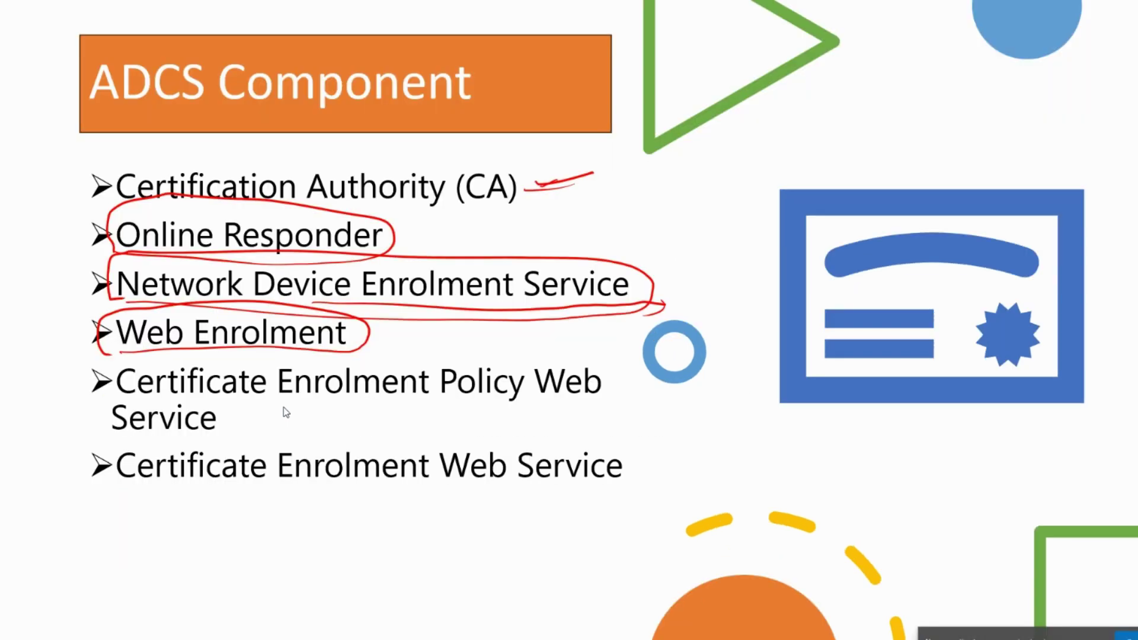
pyautogui.hotkey('ctrl', 'p')
pyautogui.moveTo(361, 335); pyautogui.dragTo(406, 333)
pyautogui.moveTo(103, 498)
pyautogui.mouseDown()
pyautogui.moveTo(646, 487)
pyautogui.moveTo(632, 395)
pyautogui.moveTo(466, 320)
pyautogui.moveTo(227, 299)
pyautogui.moveTo(93, 324)
pyautogui.moveTo(64, 467)
pyautogui.moveTo(126, 506)
pyautogui.mouseUp()
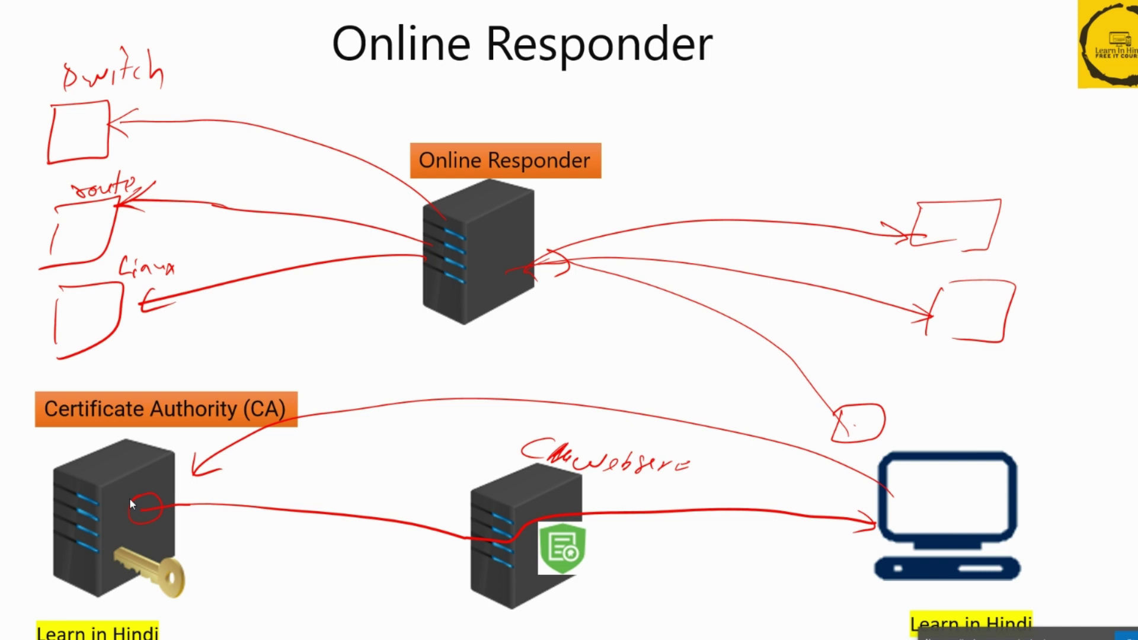
# Advance to the Certification Authority (CA) slide and end the slide show, keeping the ink annotations
pyautogui.press('Right')
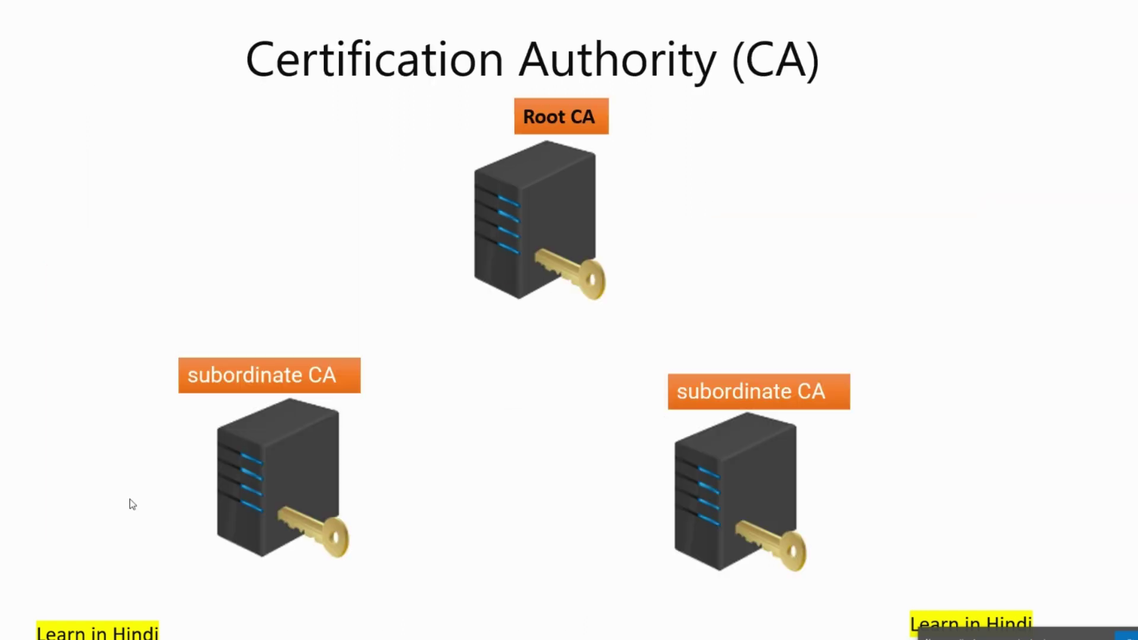
pyautogui.press('Escape')
pyautogui.click(556, 356)
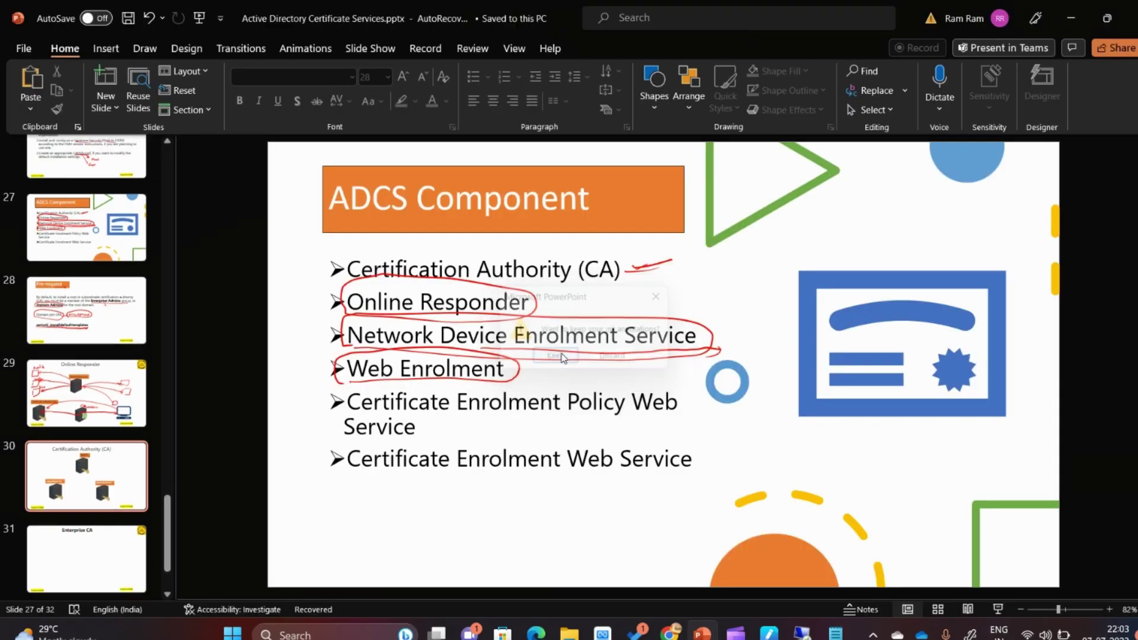
# Switch back to the 10.2.0.4 remote session and install AD CS with only the Certification Authority role service
pyautogui.moveTo(802, 633)
pyautogui.click(769, 551)
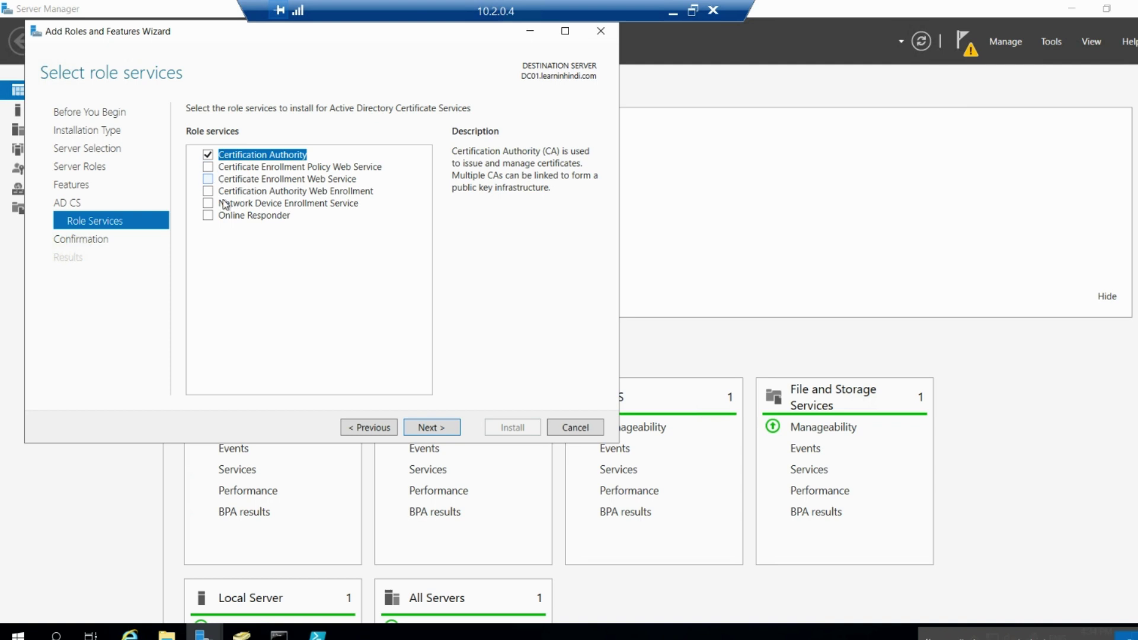
pyautogui.click(431, 428)
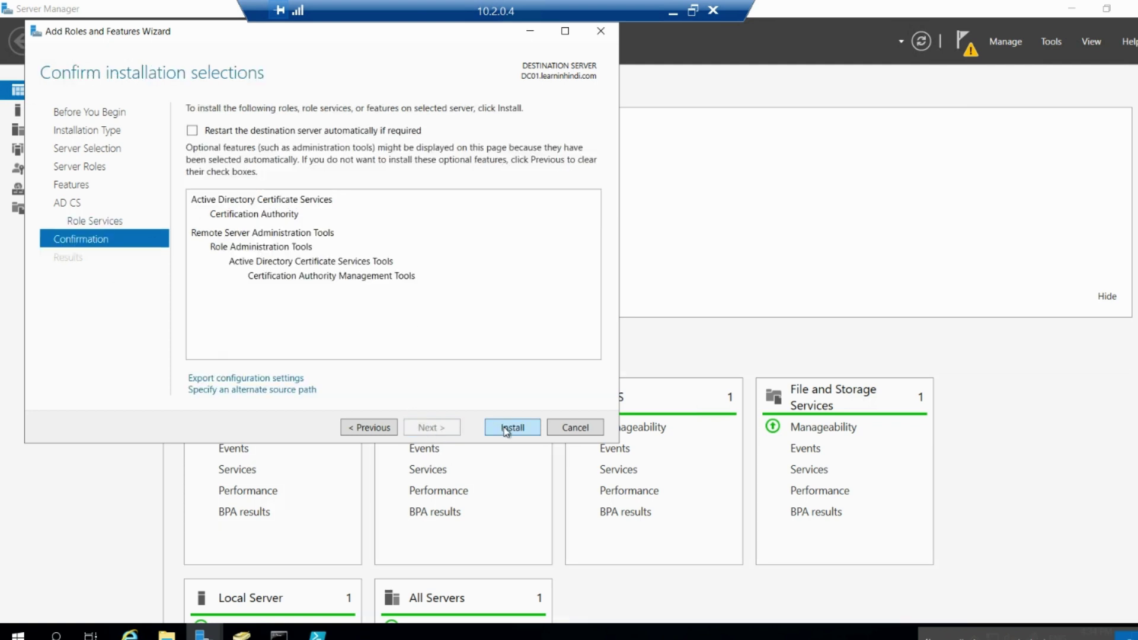
pyautogui.click(357, 430)
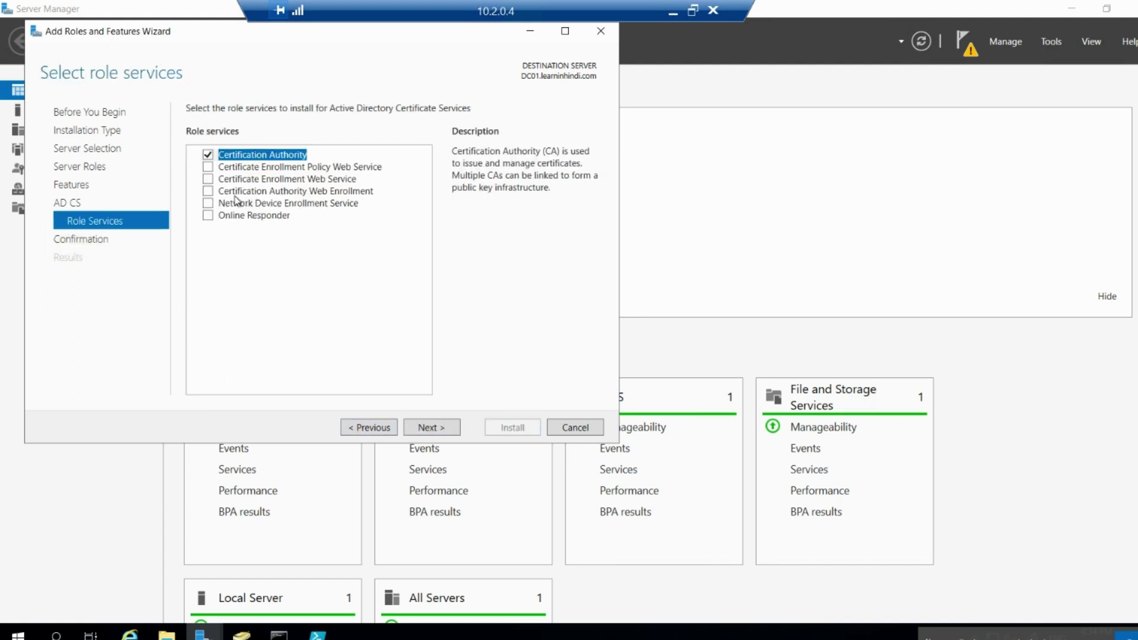
pyautogui.click(446, 430)
pyautogui.click(491, 428)
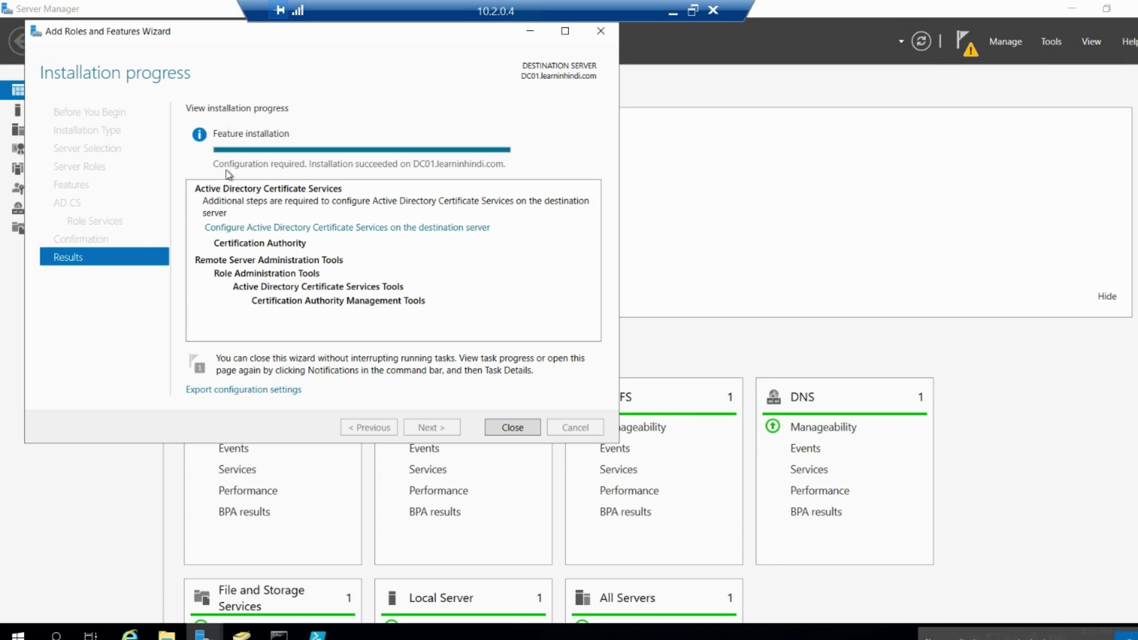
# Start the AD CS configuration on the destination server with the prefilled credentials and choose Certification Authority as the role service to configure
pyautogui.click(362, 233)
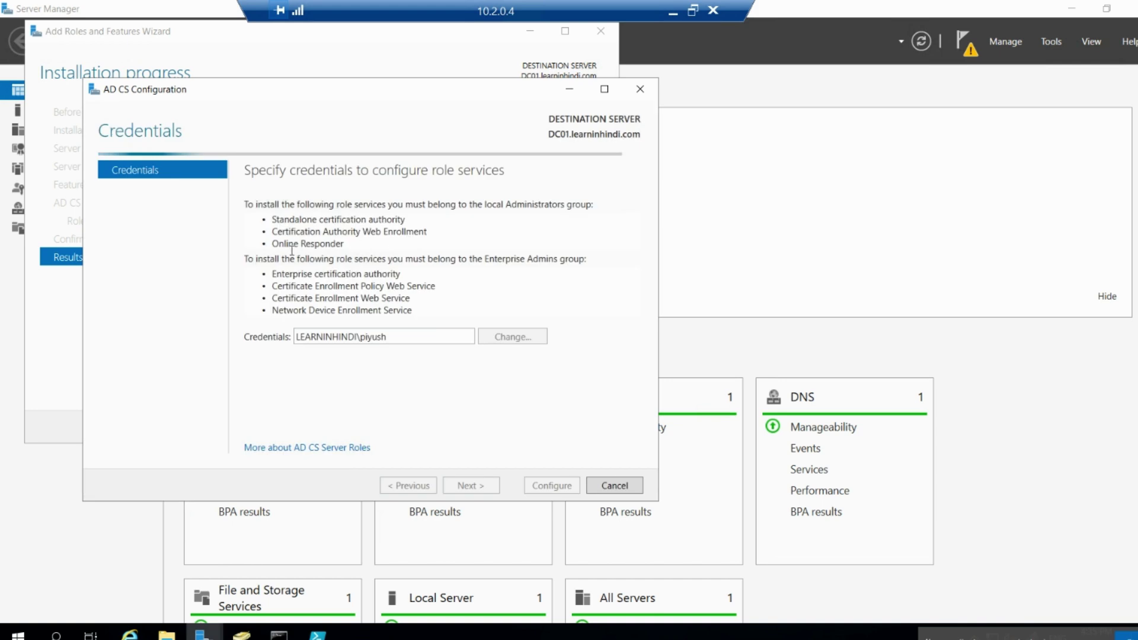
pyautogui.moveTo(384, 88); pyautogui.dragTo(523, 59)
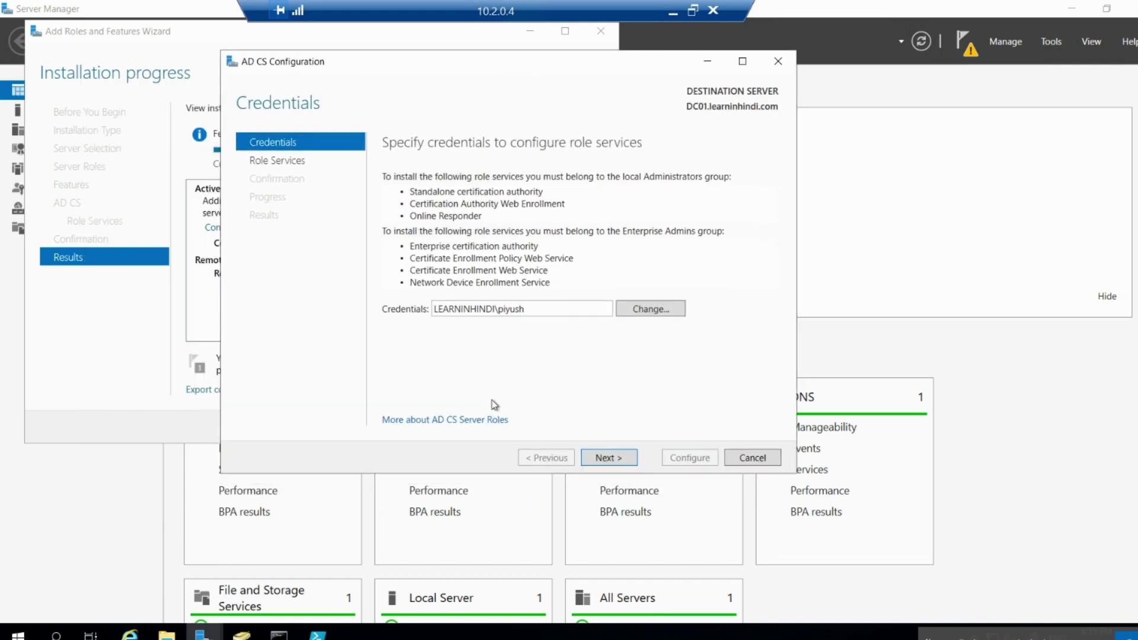
pyautogui.click(608, 457)
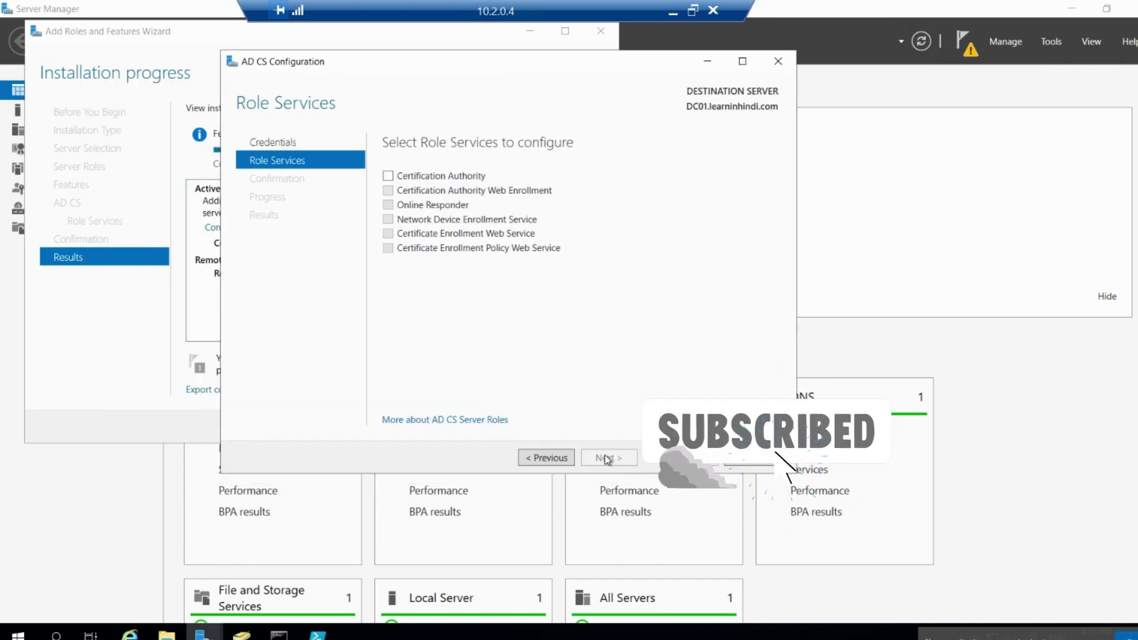
pyautogui.click(397, 178)
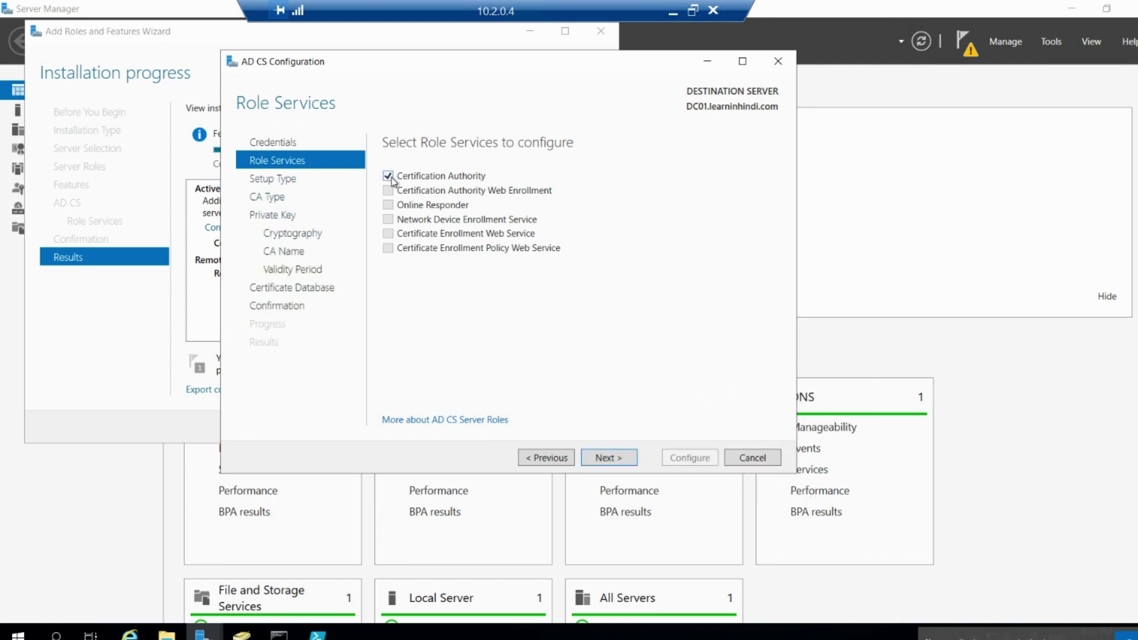
pyautogui.click(620, 459)
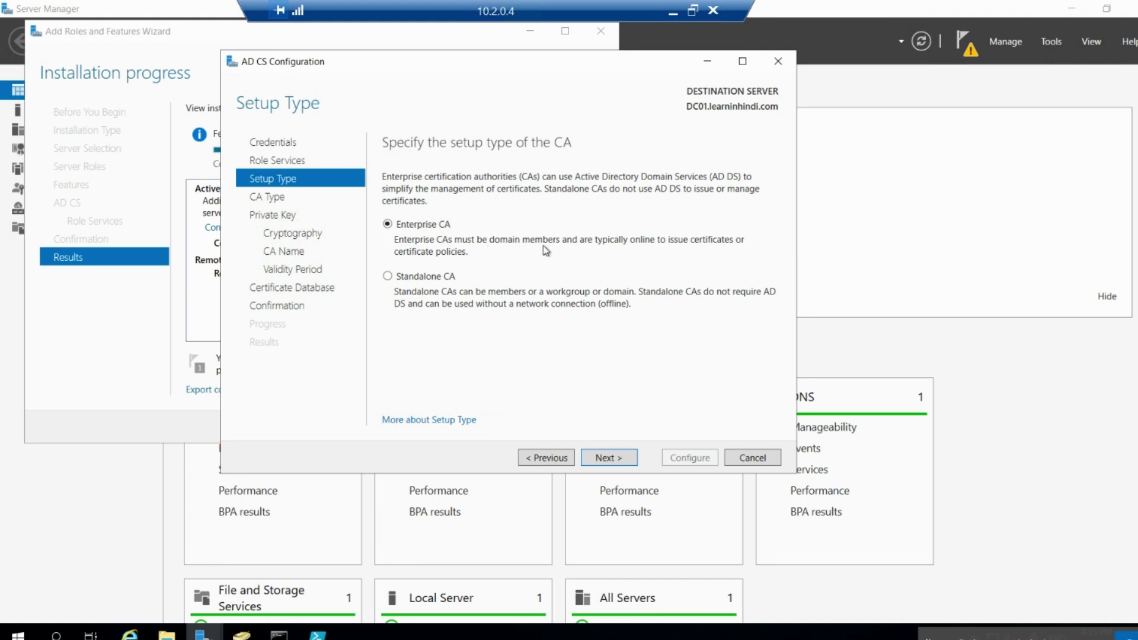
# Accept Enterprise CA as the setup type, Root CA as the CA type, and creation of a new private key
pyautogui.click(611, 459)
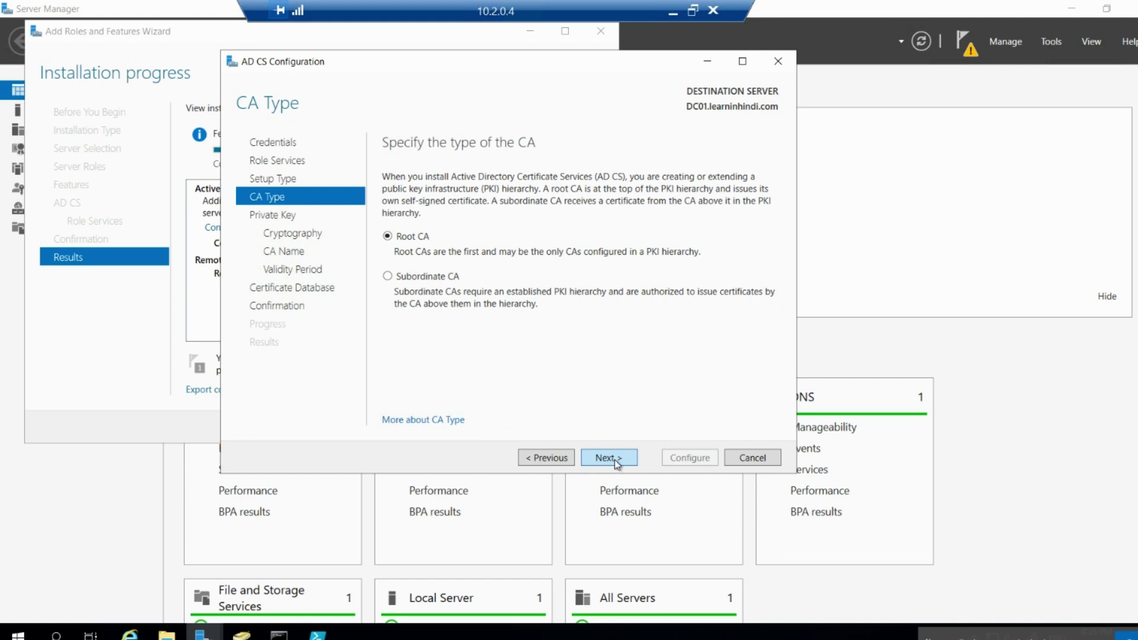
pyautogui.click(614, 462)
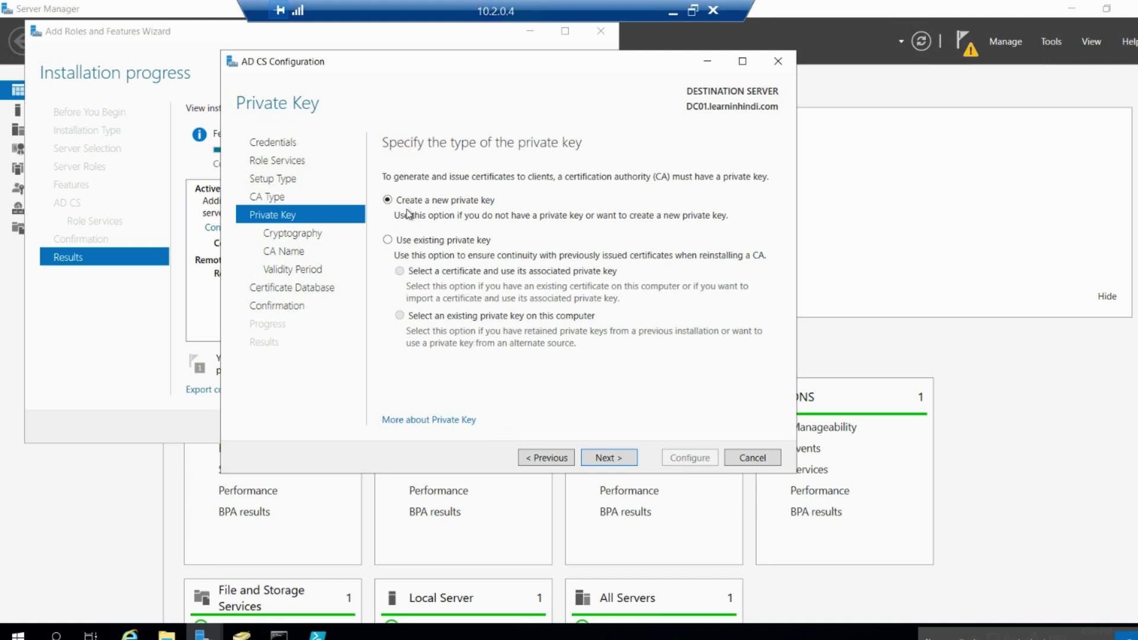
pyautogui.click(609, 458)
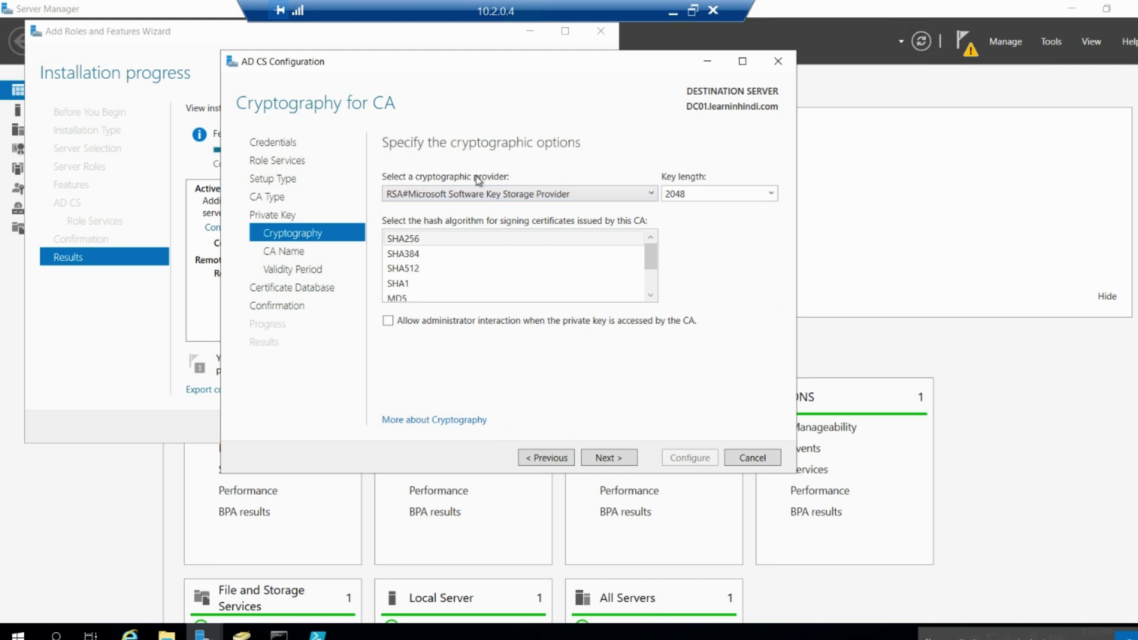
# Keep RSA#Microsoft Software Key Storage Provider as the cryptographic provider with a 2048 key length, and accept the cryptographic options
pyautogui.click(634, 194)
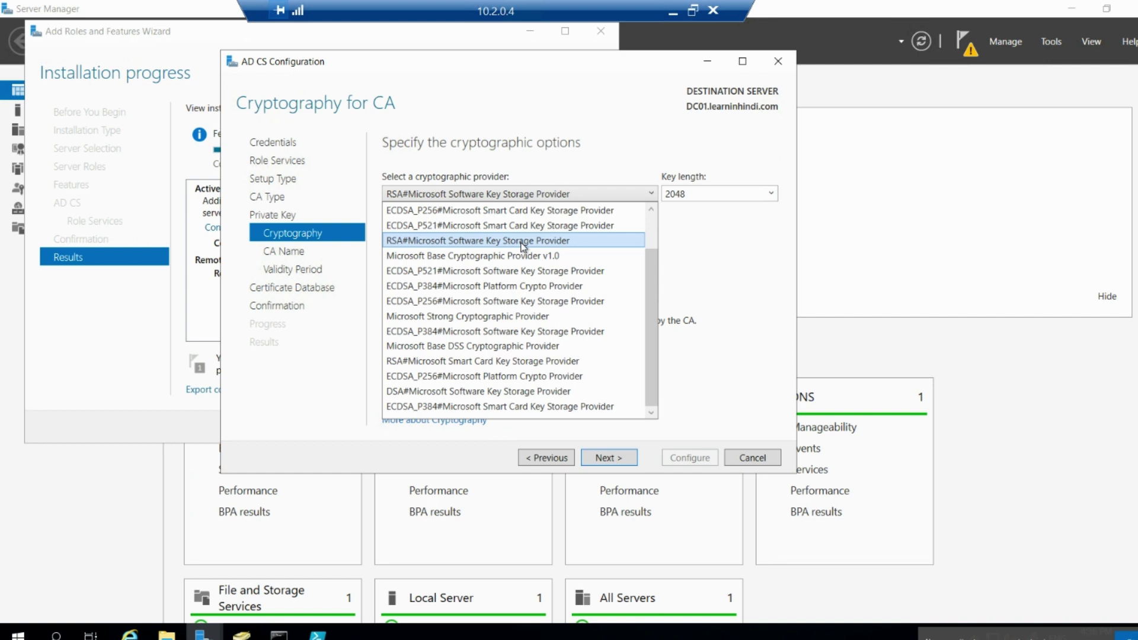
pyautogui.click(485, 241)
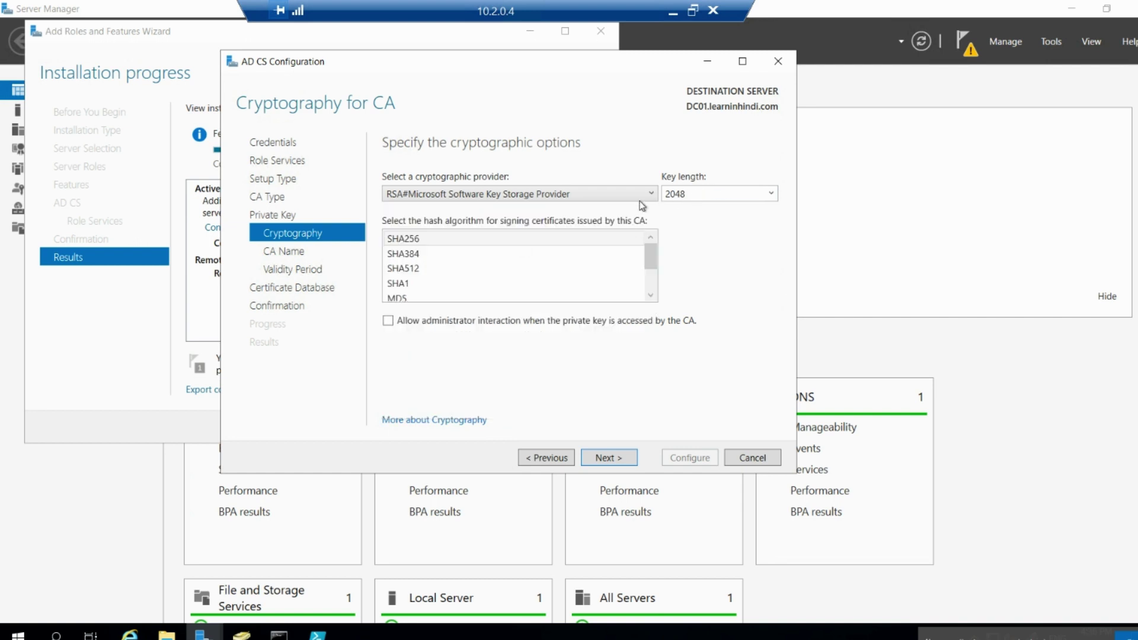
pyautogui.press('Tab')
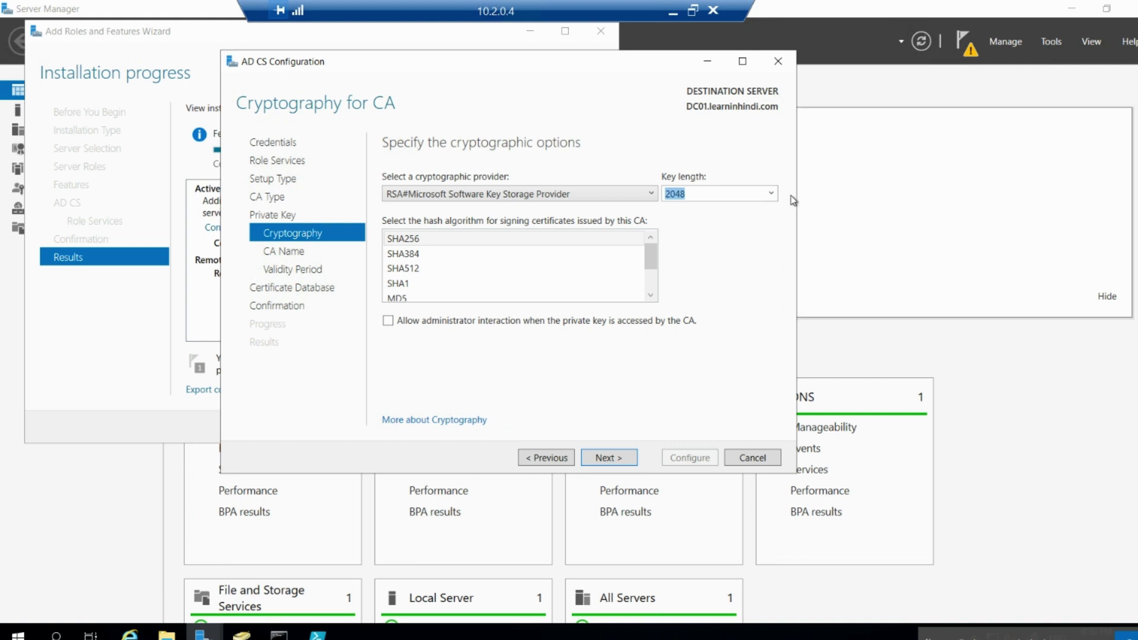
pyautogui.click(771, 194)
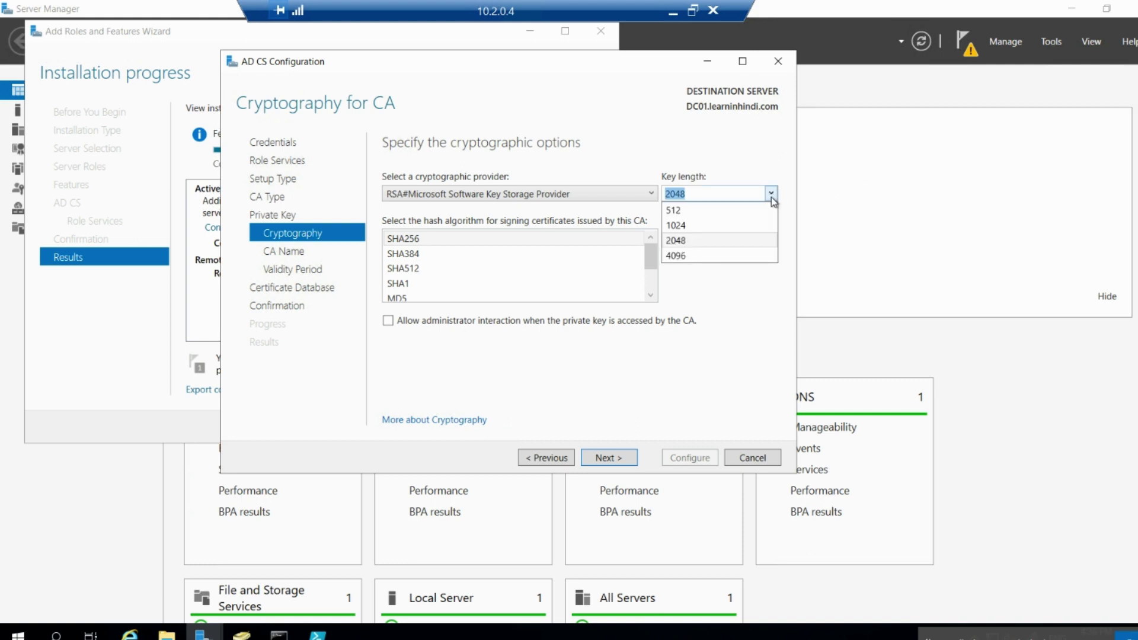
pyautogui.click(697, 241)
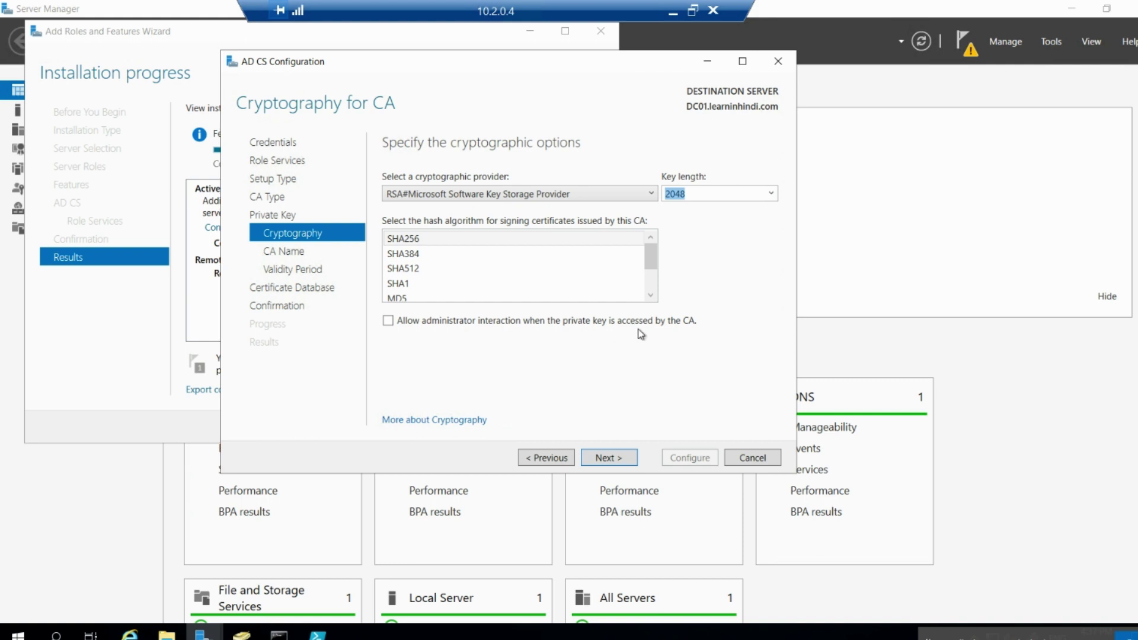
pyautogui.click(610, 458)
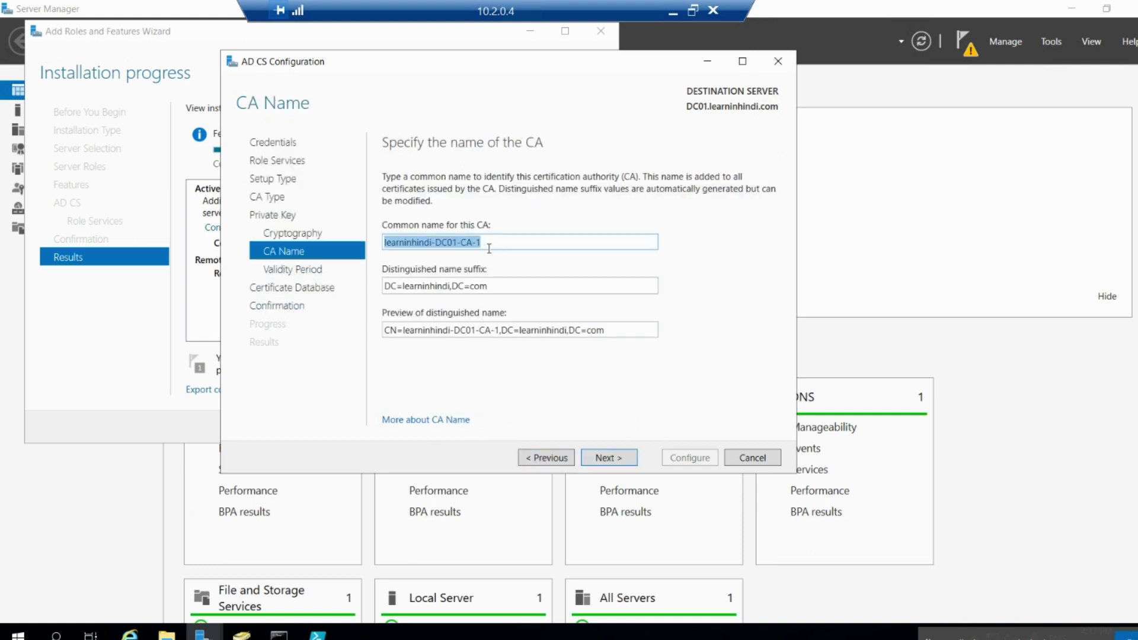
# Accept the prefilled common name learninhindi-DC01-CA-1 and distinguished name suffix DC=learninhindi,DC=com for the CA
pyautogui.click(436, 247)
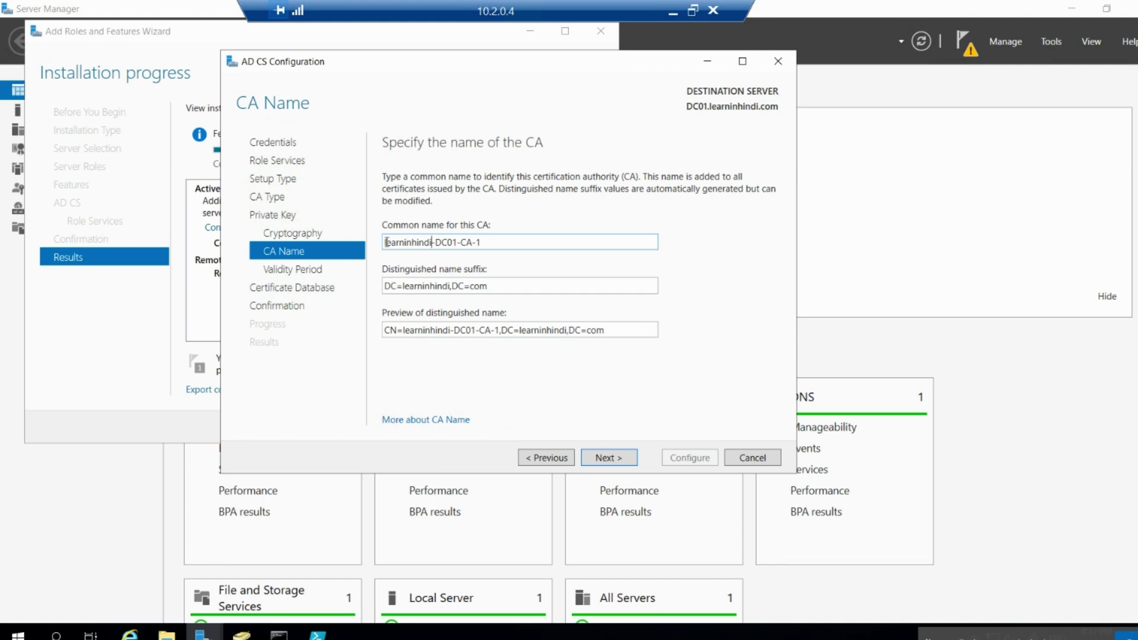
pyautogui.moveTo(385, 243); pyautogui.dragTo(489, 243)
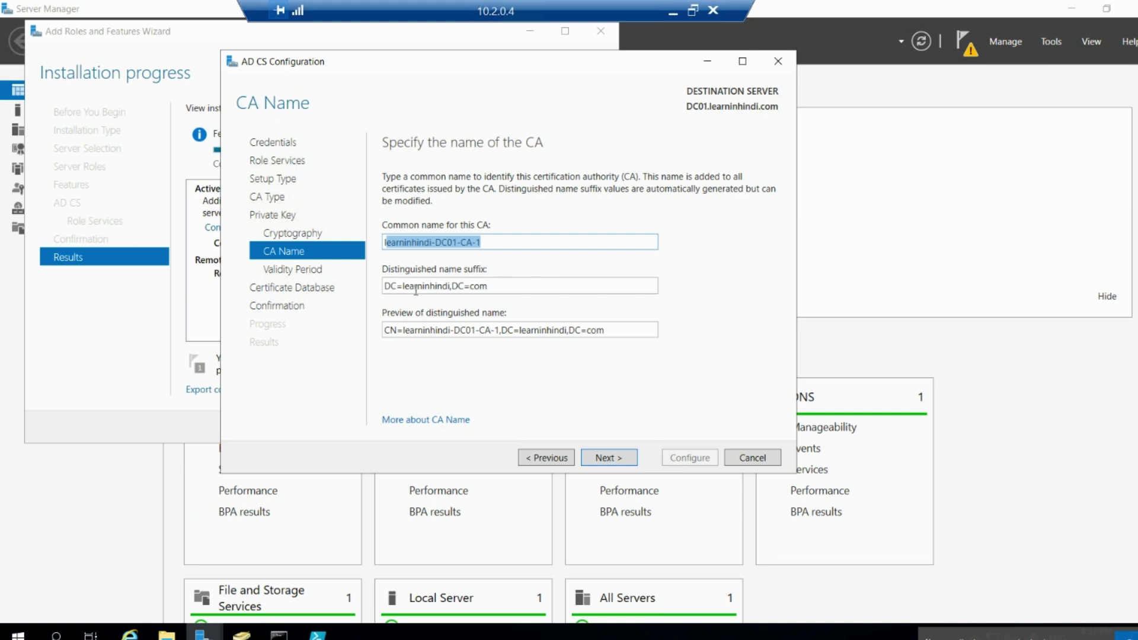
pyautogui.press('Tab')
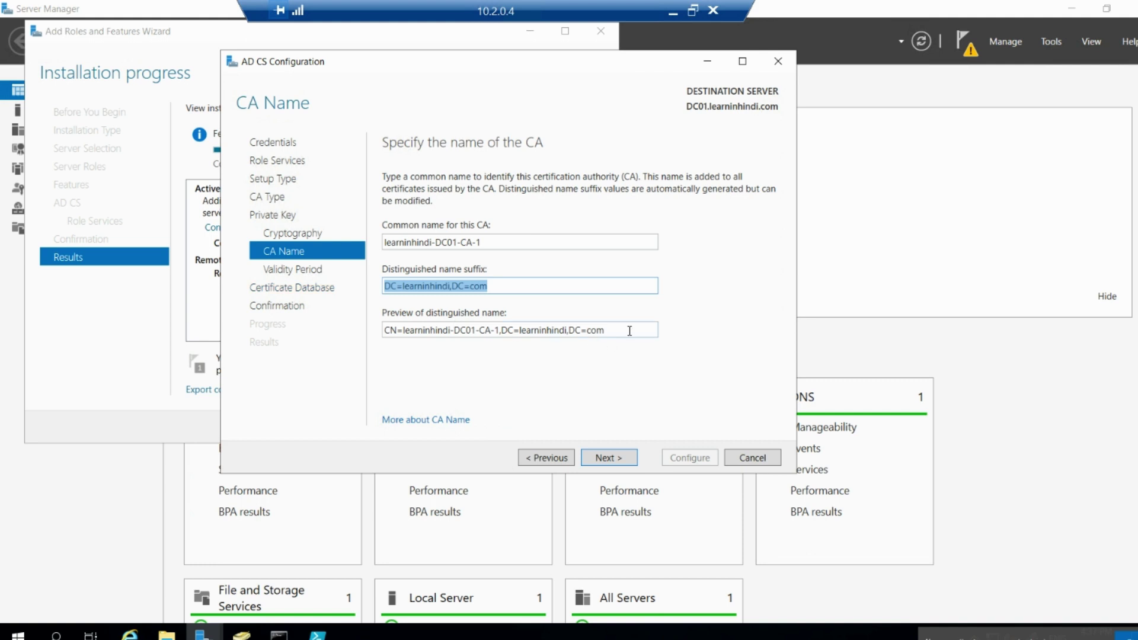
pyautogui.press('Tab')
pyautogui.click(609, 461)
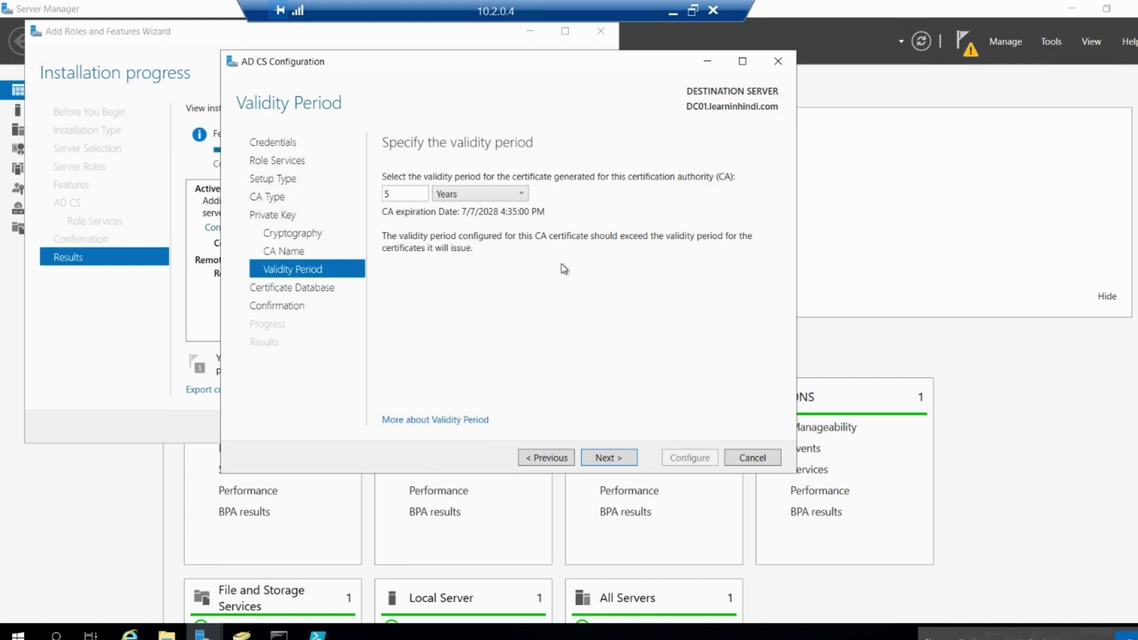
# Keep the CA certificate's validity period at 5 years and proceed to the database locations
pyautogui.click(472, 194)
pyautogui.click(472, 194)
pyautogui.doubleClick(413, 196)
pyautogui.click(336, 281)
pyautogui.click(300, 289)
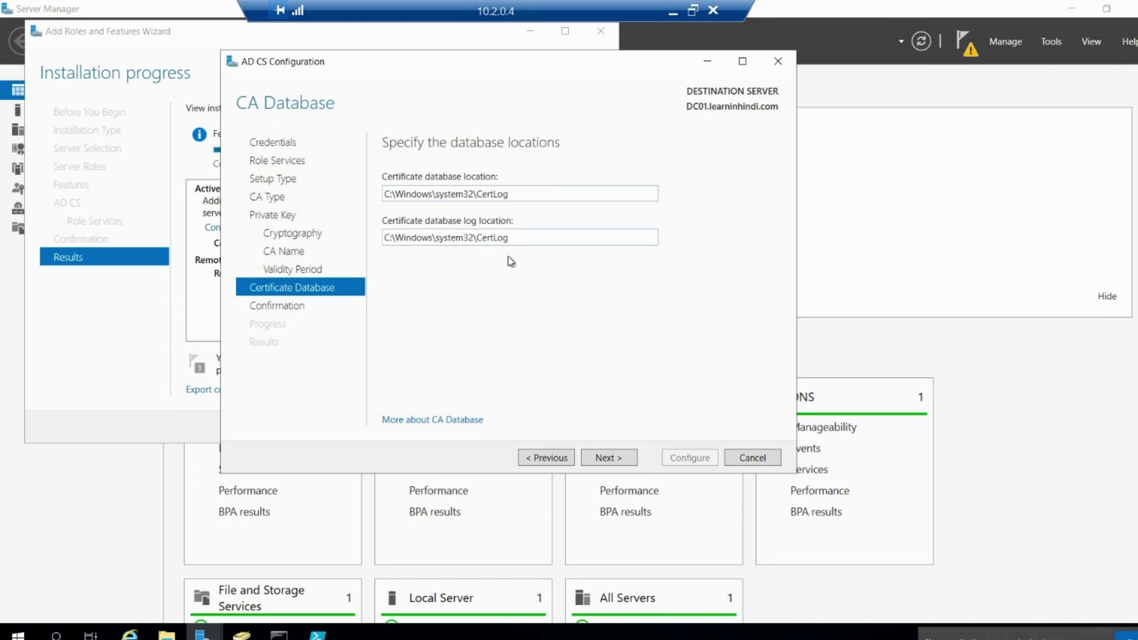
# Accept C:\Windows\system32\CertLog as the location for both the certificate database and its log, and proceed to the confirmation summary
pyautogui.click(284, 307)
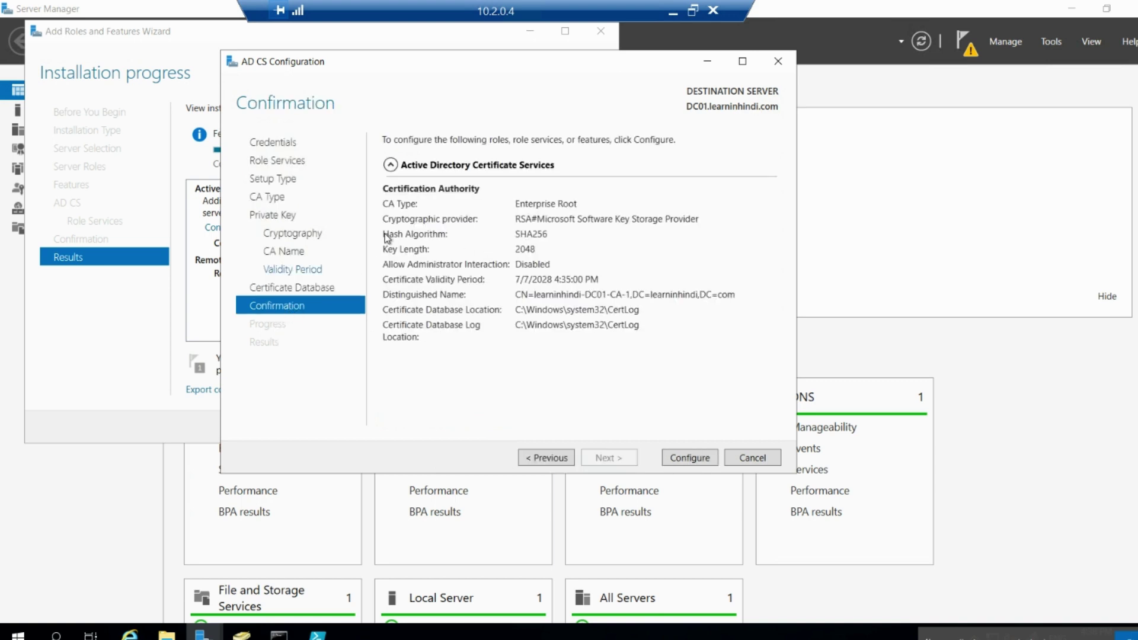
pyautogui.click(309, 289)
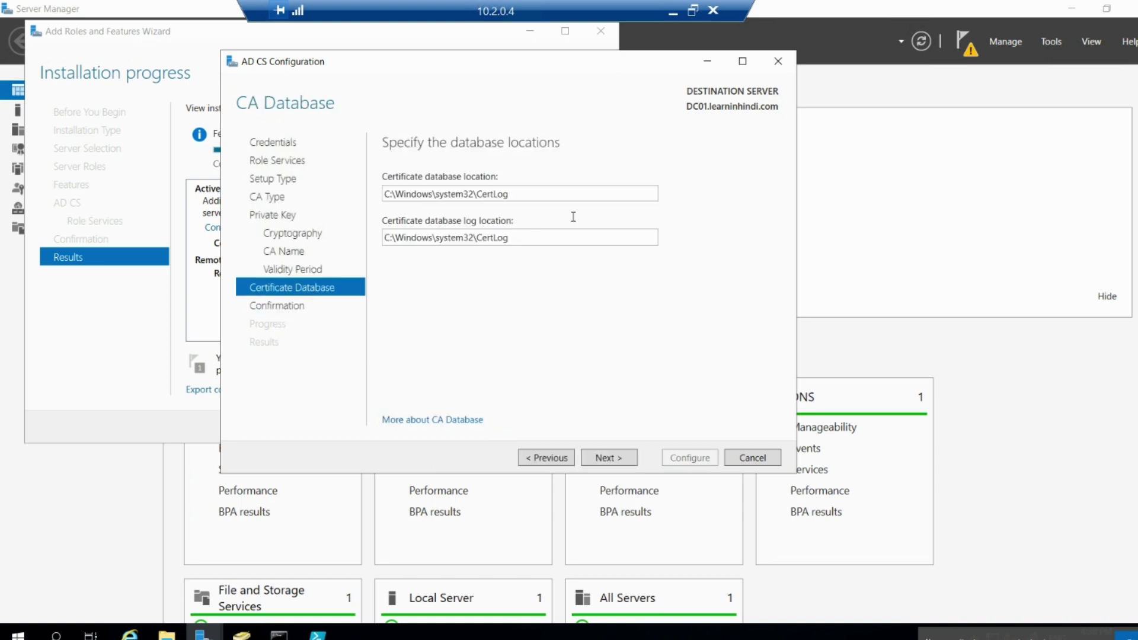
pyautogui.doubleClick(529, 192)
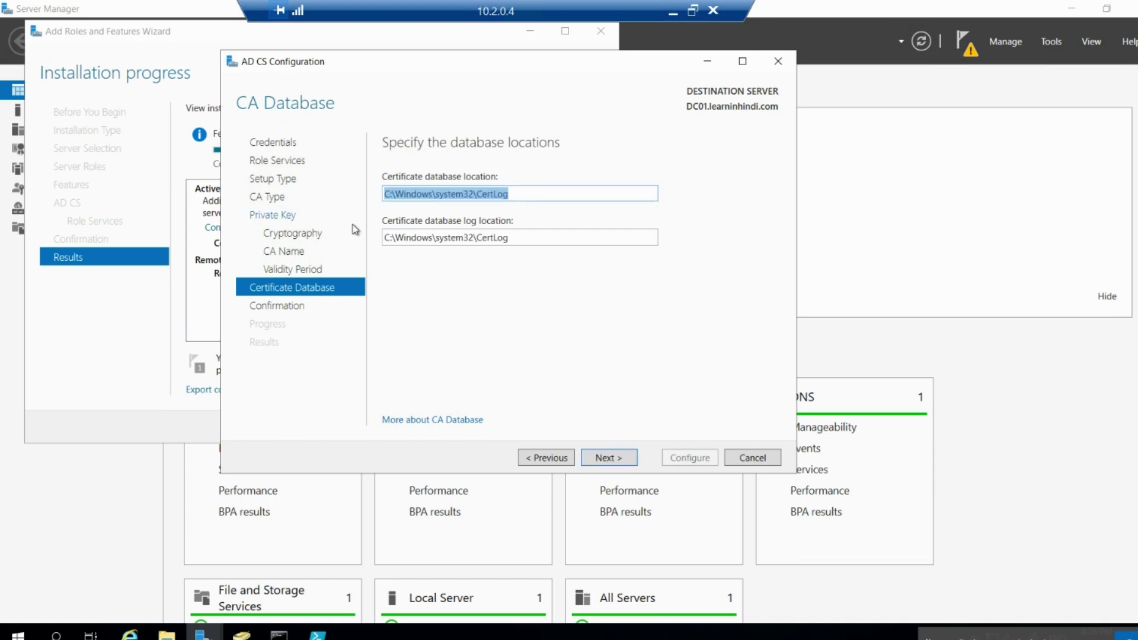
pyautogui.doubleClick(536, 237)
pyautogui.click(608, 459)
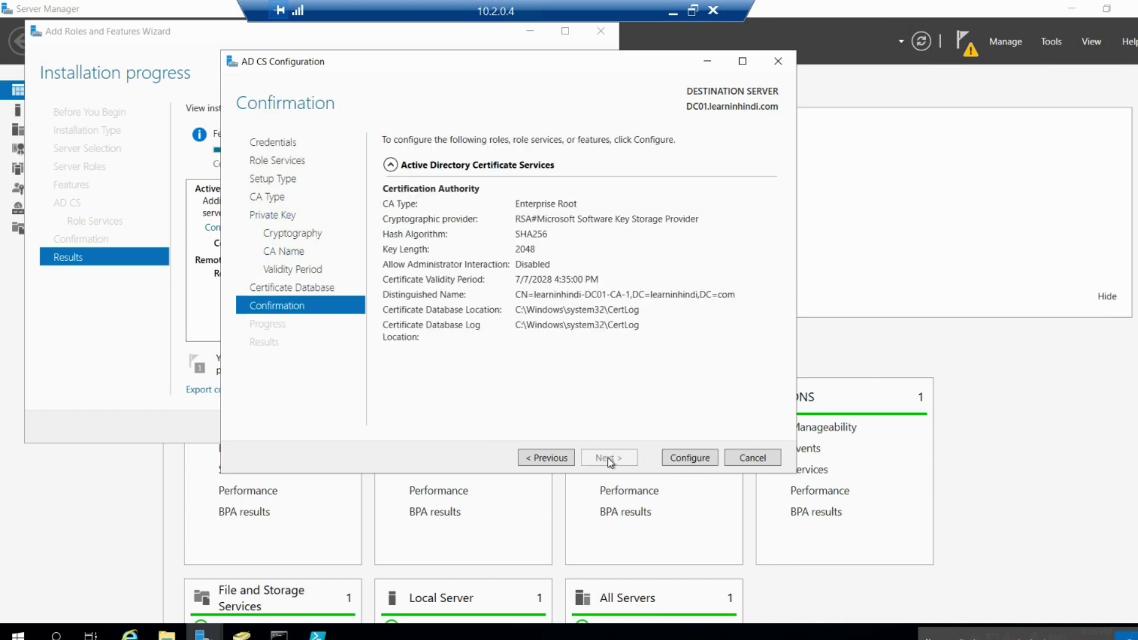
# Apply the AD CS configuration and close both the configuration and role installation wizards
pyautogui.click(688, 458)
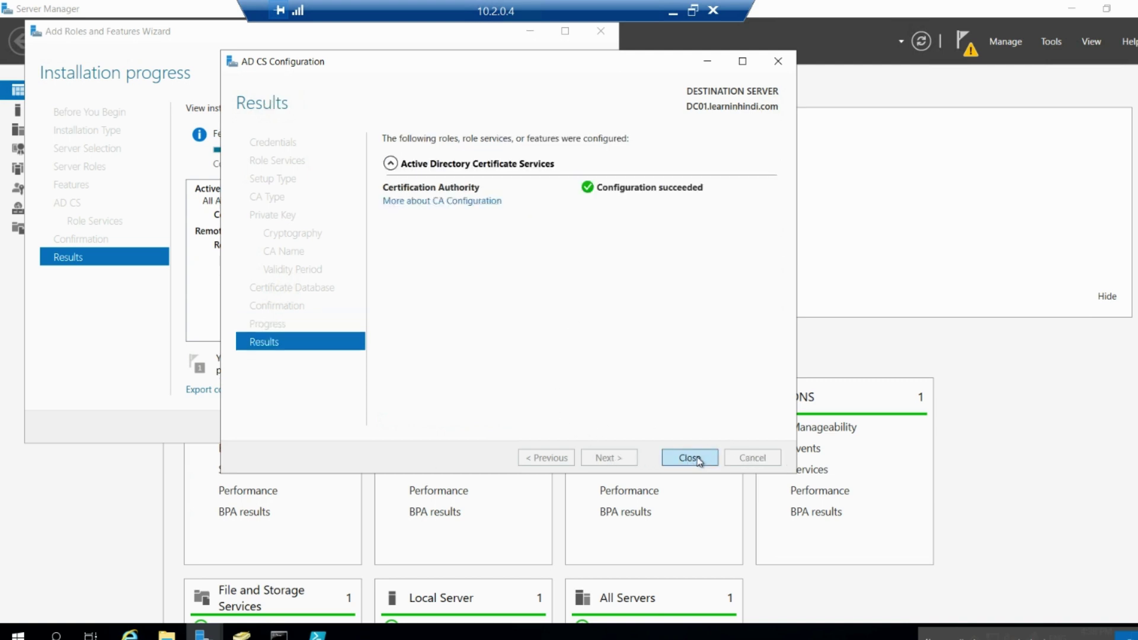
pyautogui.click(698, 460)
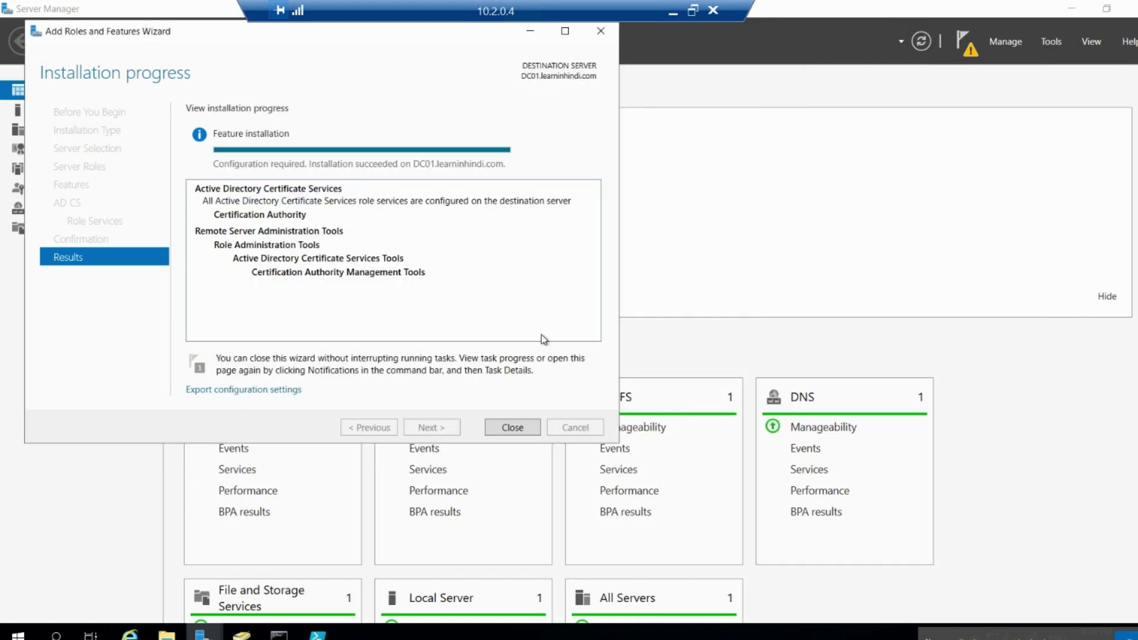
pyautogui.click(513, 429)
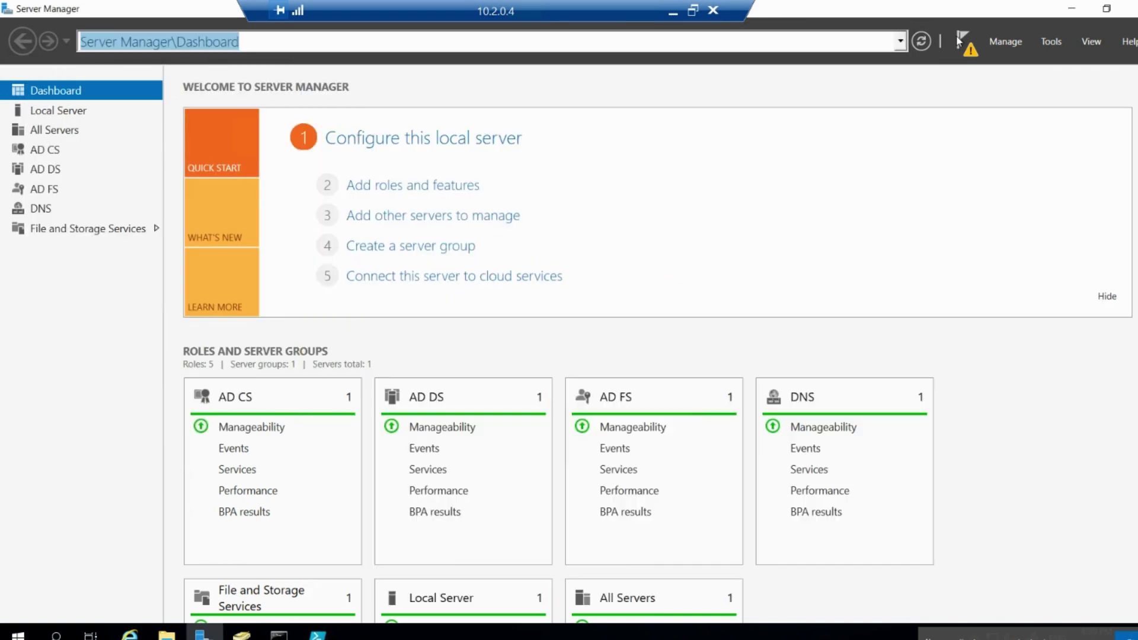
# Open the Certification Authority management console, maximize it, and expand the learninhindi-DC01-CA-1 authority
pyautogui.click(1049, 41)
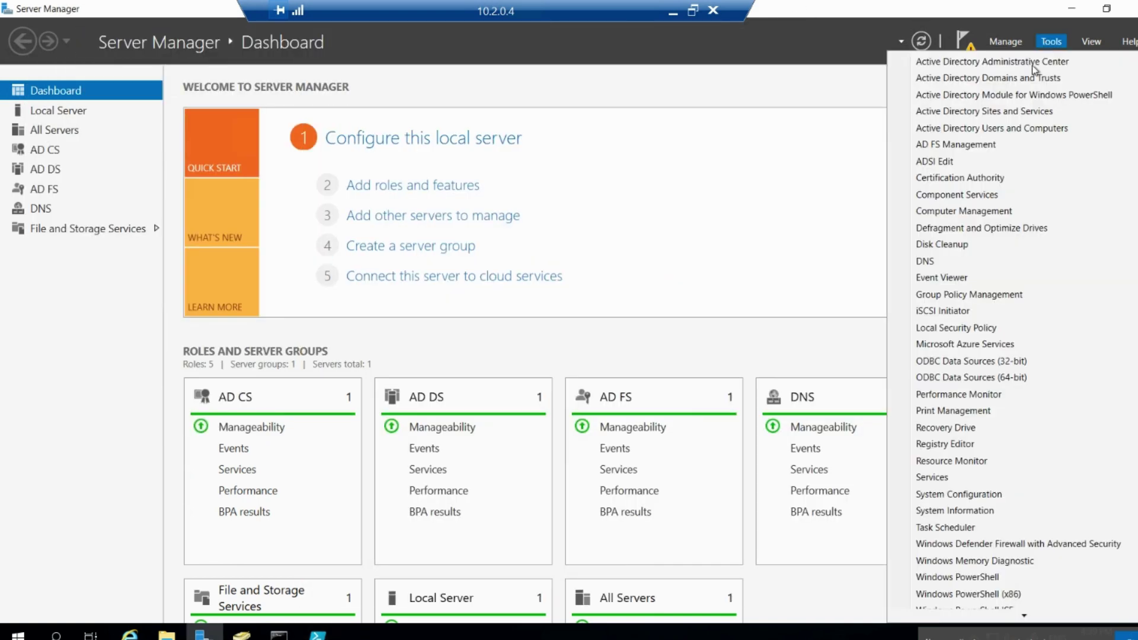
pyautogui.click(951, 178)
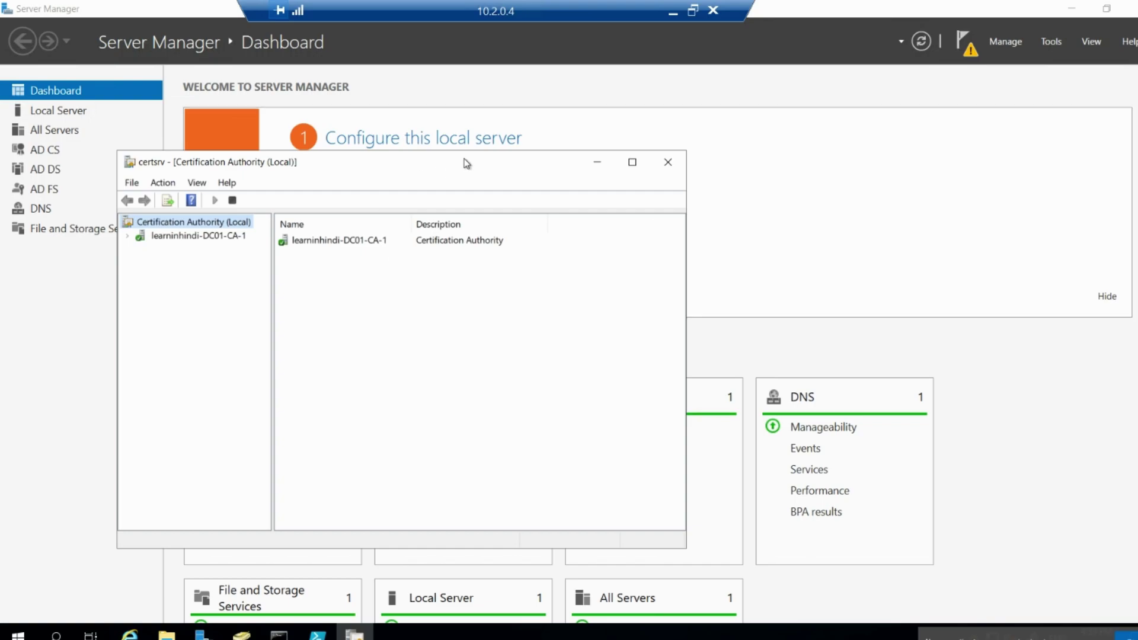
pyautogui.click(632, 163)
pyautogui.doubleClick(70, 80)
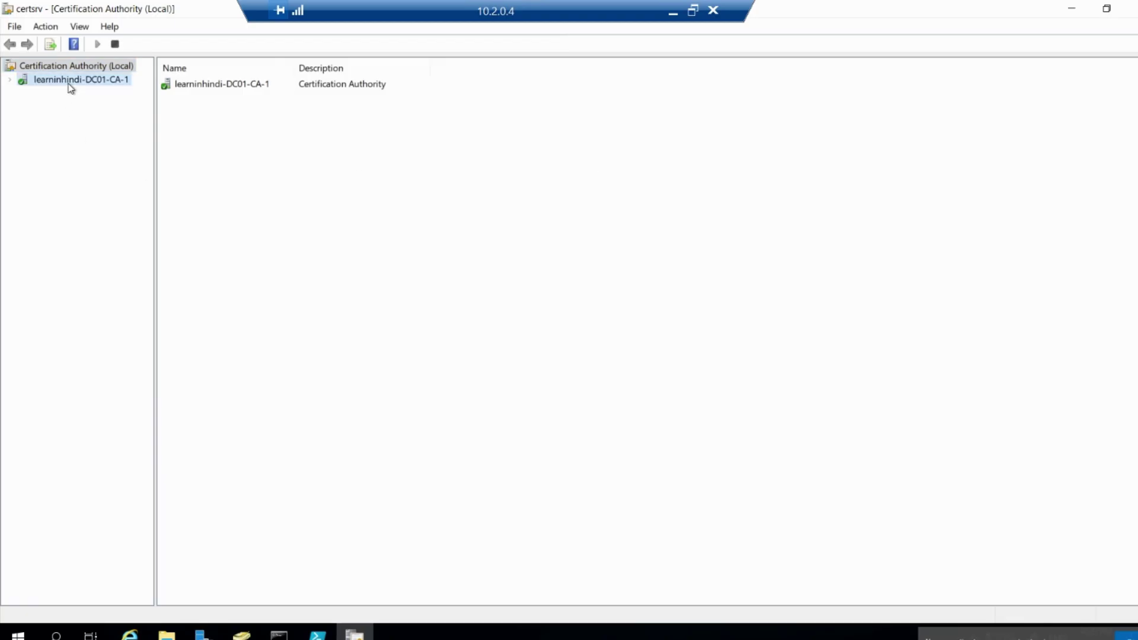
# Review the new CA's issued and revoked certificates and its pending and failed requests
pyautogui.click(74, 108)
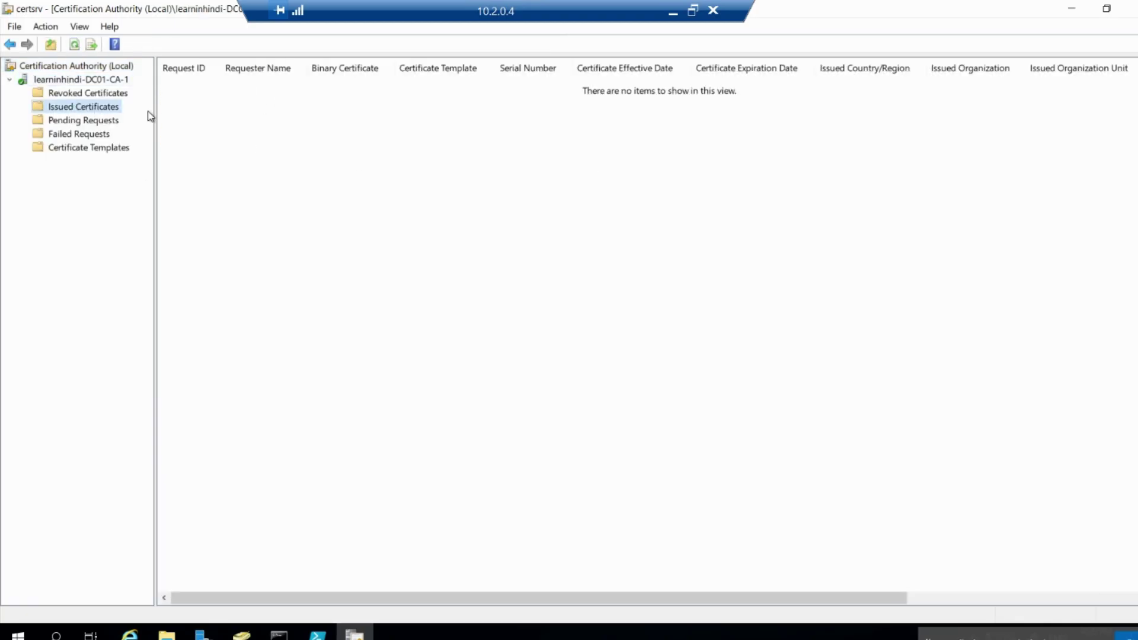
pyautogui.click(93, 95)
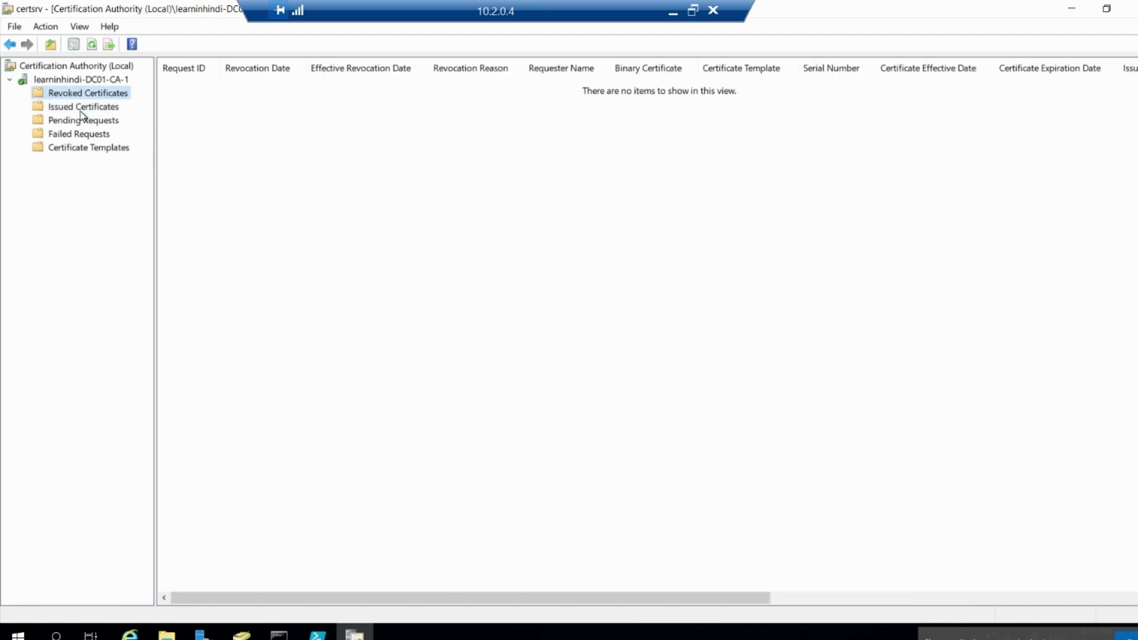
pyautogui.click(78, 122)
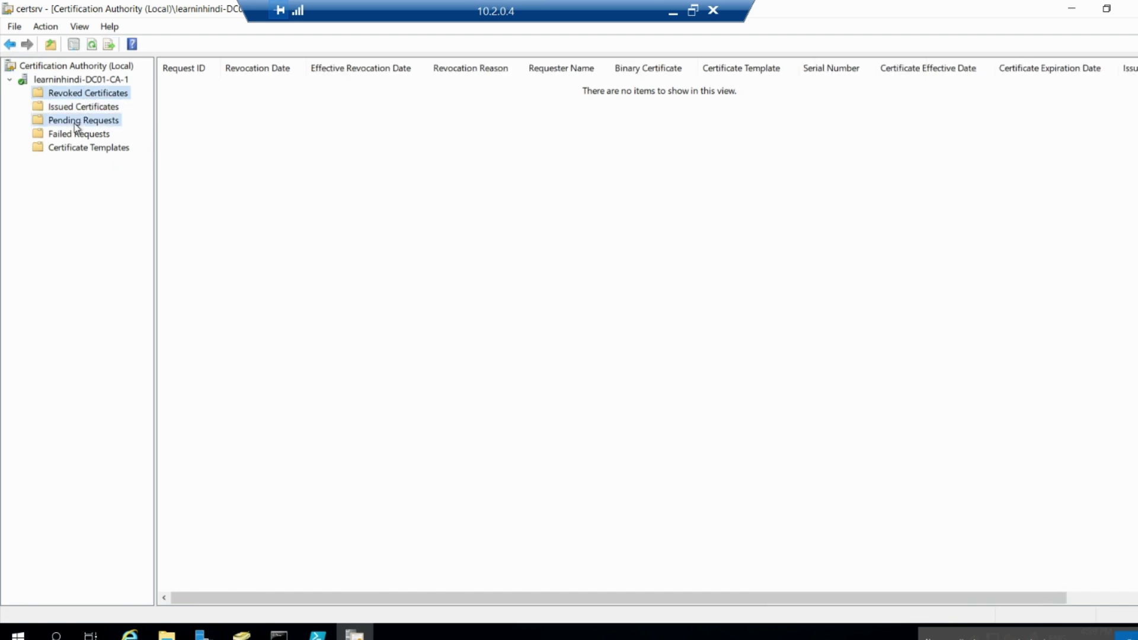
pyautogui.click(85, 137)
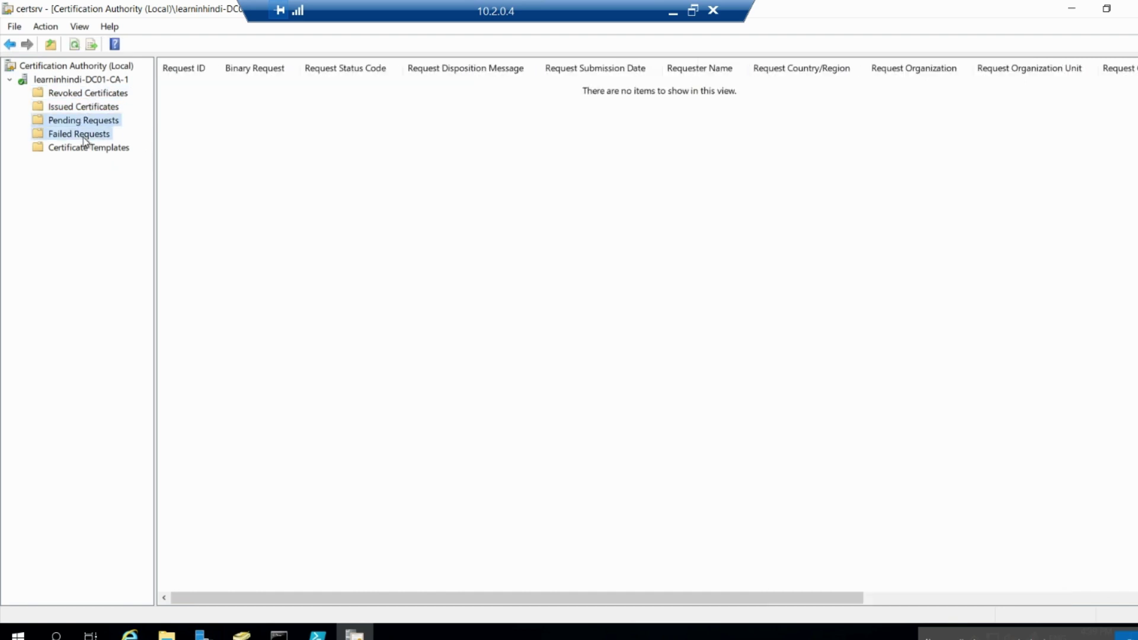
pyautogui.click(87, 106)
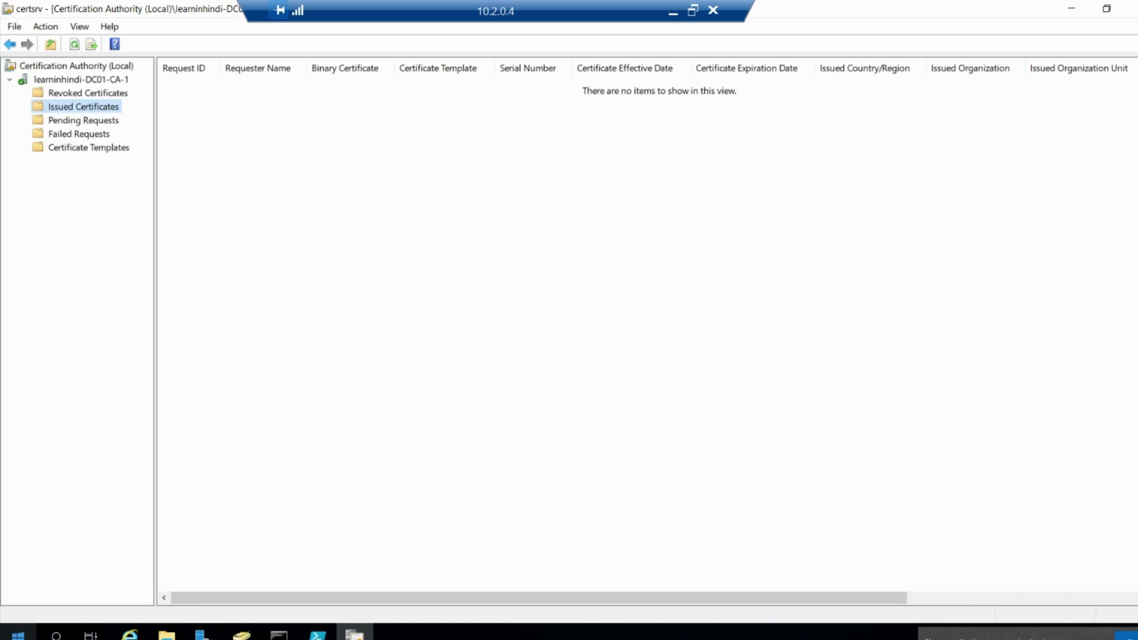
# Search the programs on the 10.2.0.4 server for ldap, and close the search
pyautogui.click(17, 631)
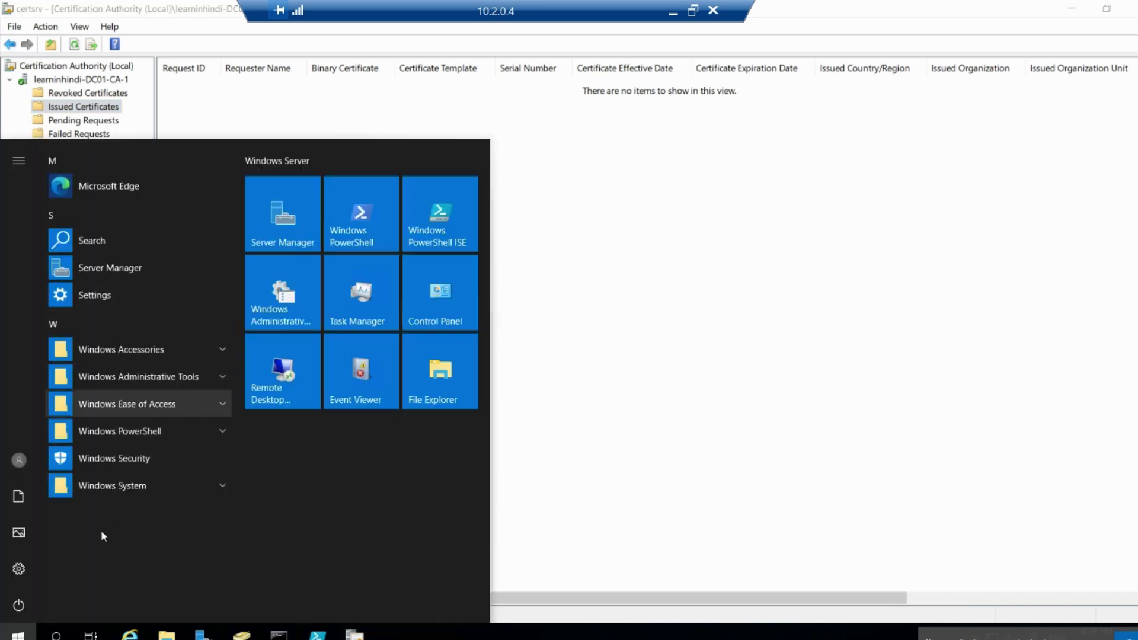
pyautogui.write('ldap')
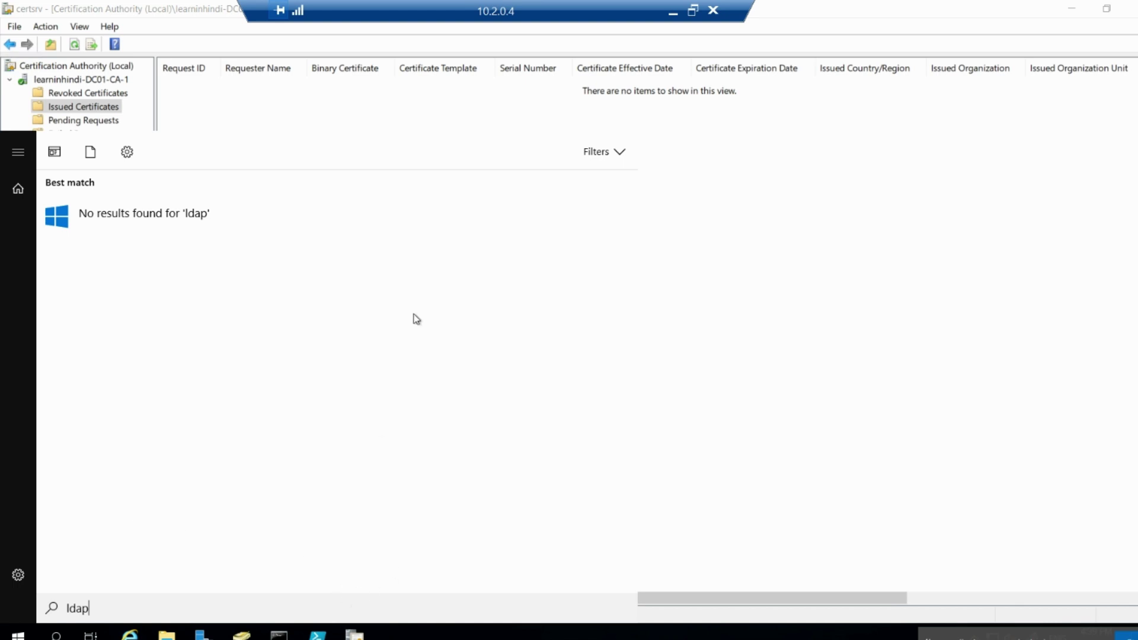
pyautogui.moveTo(524, 6); pyautogui.dragTo(363, 5)
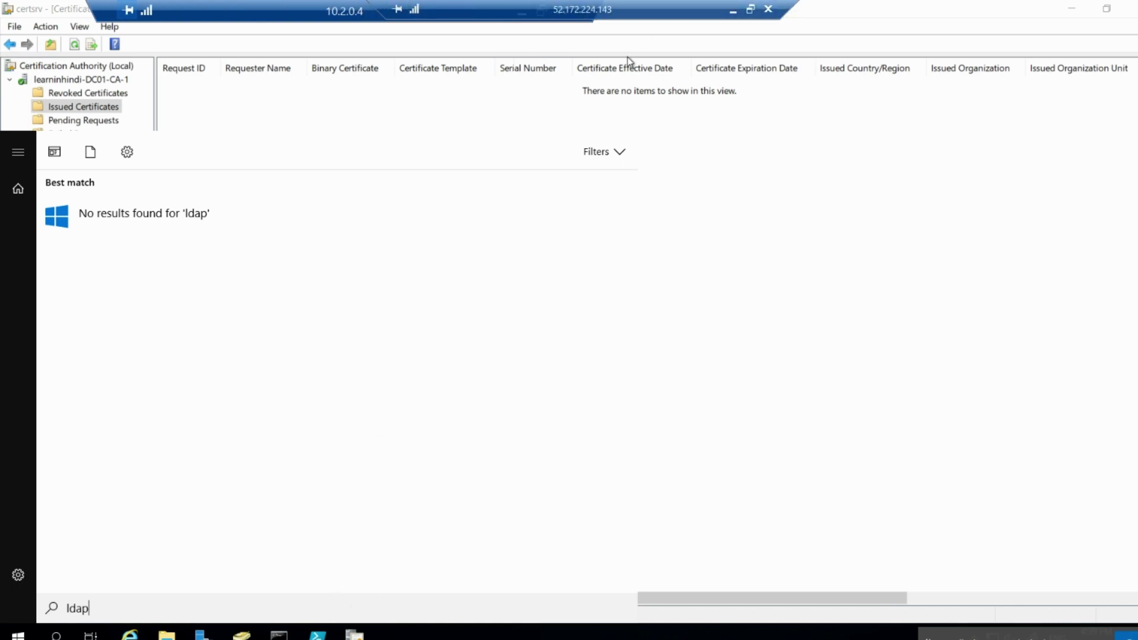
pyautogui.click(757, 55)
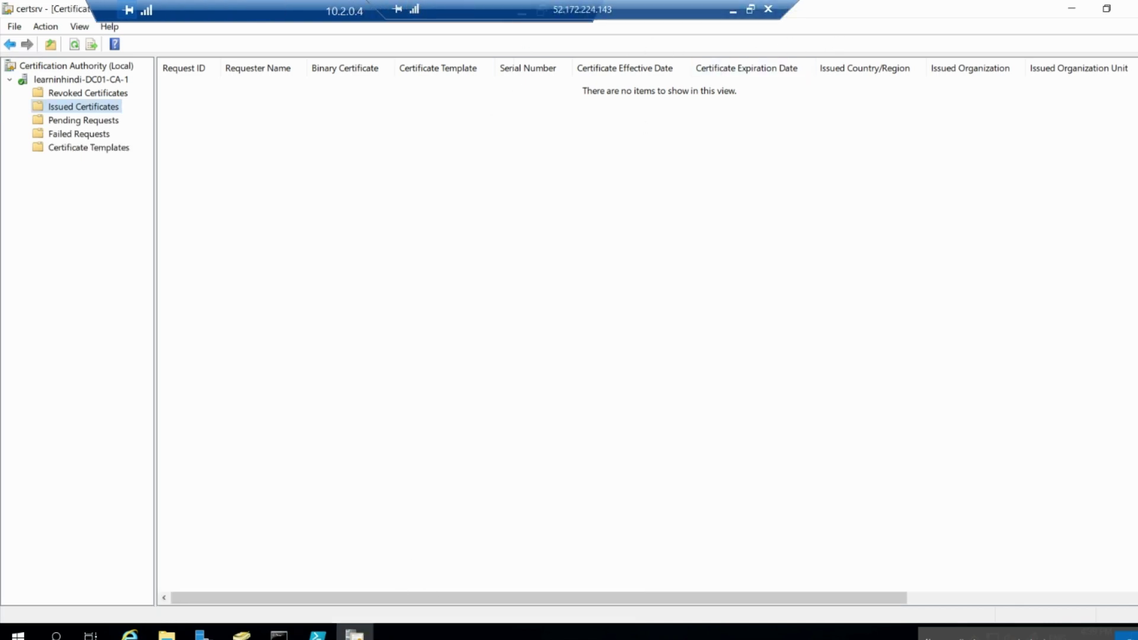
pyautogui.click(18, 633)
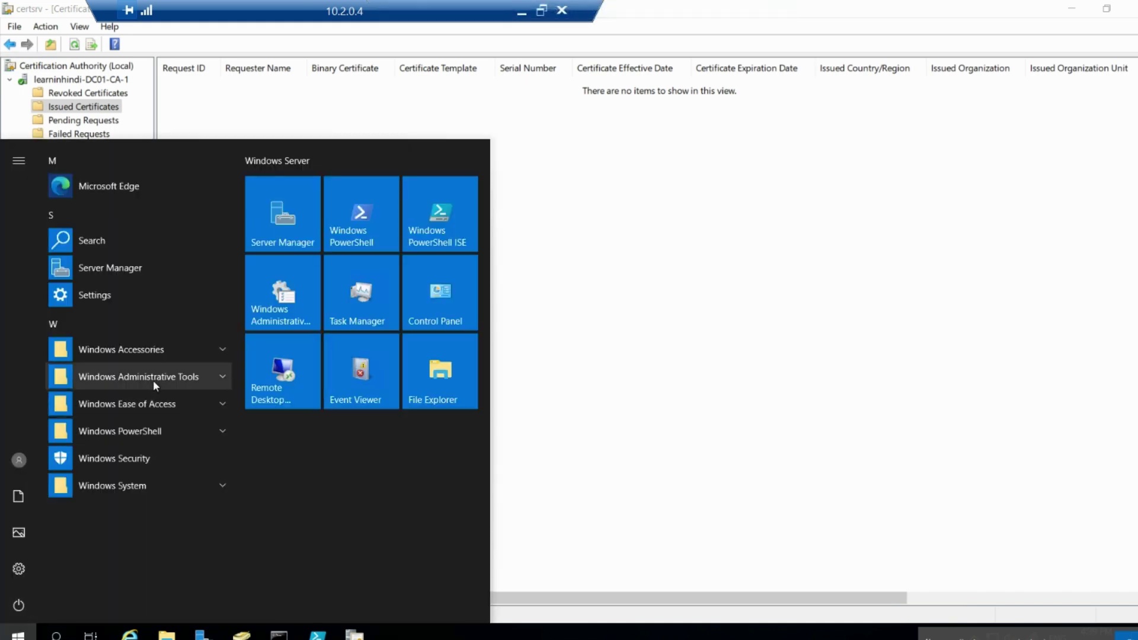
pyautogui.write('ld')
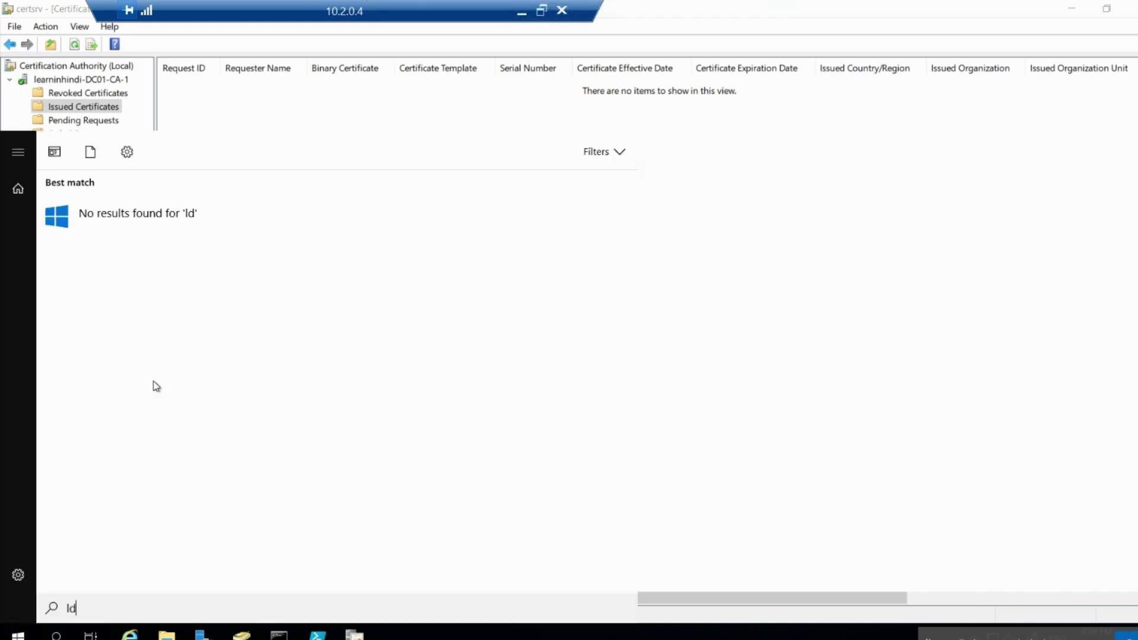
pyautogui.write('ap')
pyautogui.click(668, 386)
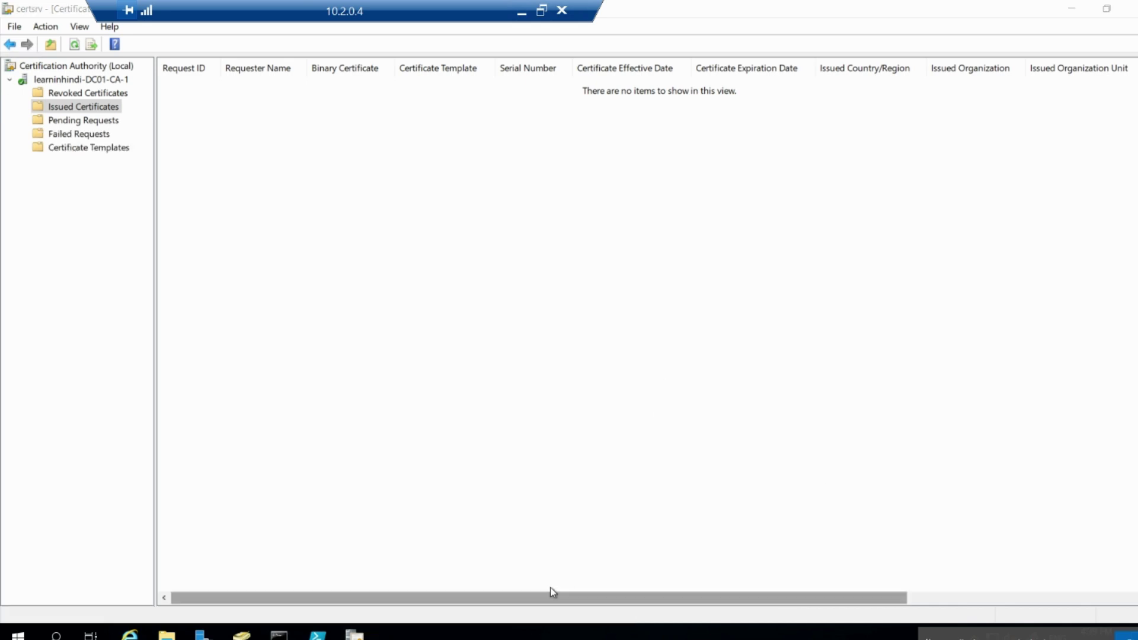
# Move the 10.2.0.4 connection bar aside and switch that remote session from full screen to a window
pyautogui.moveTo(397, 6); pyautogui.dragTo(756, 6)
pyautogui.moveTo(256, 5)
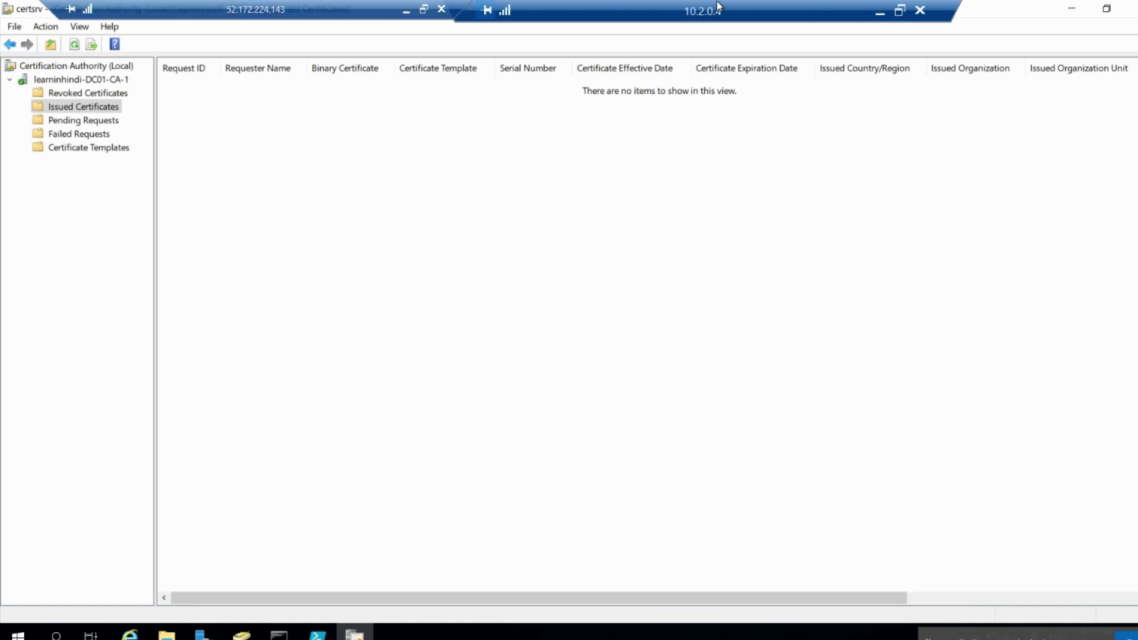
pyautogui.click(900, 11)
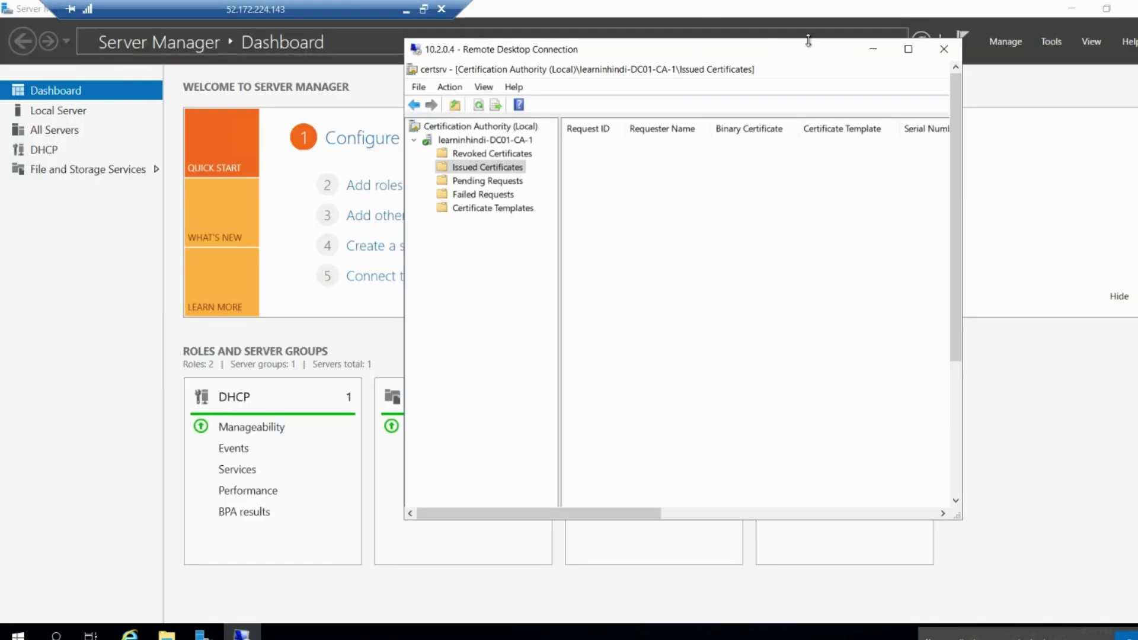
# Launch the ldp tool on the 10.2.0.4 server and return that remote session to full screen
pyautogui.moveTo(955, 108); pyautogui.dragTo(964, 319)
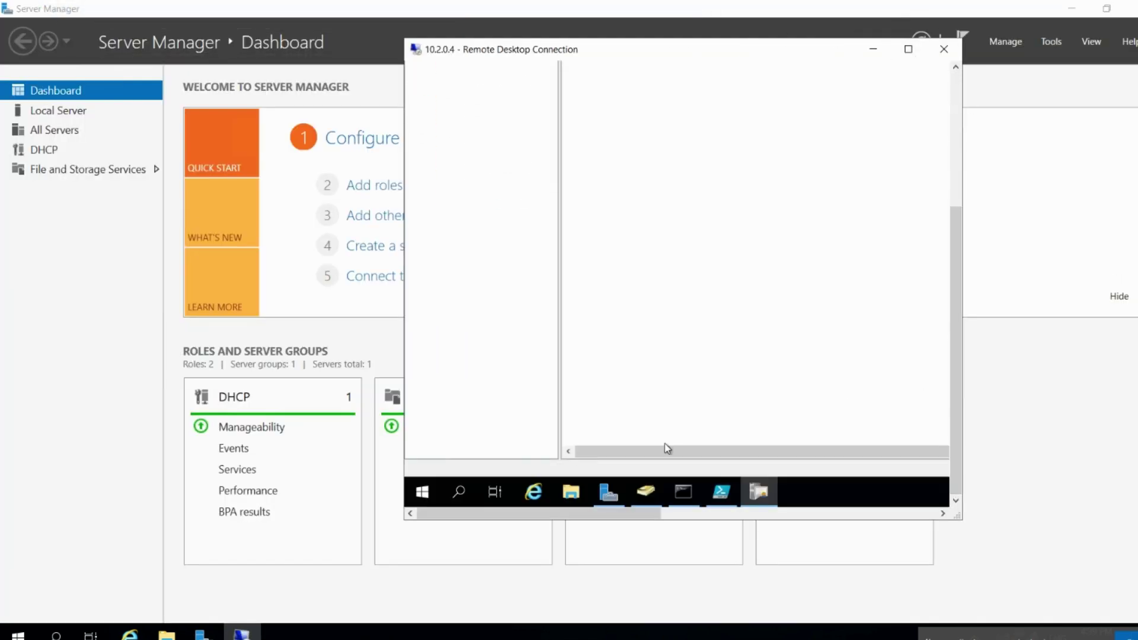
pyautogui.click(422, 492)
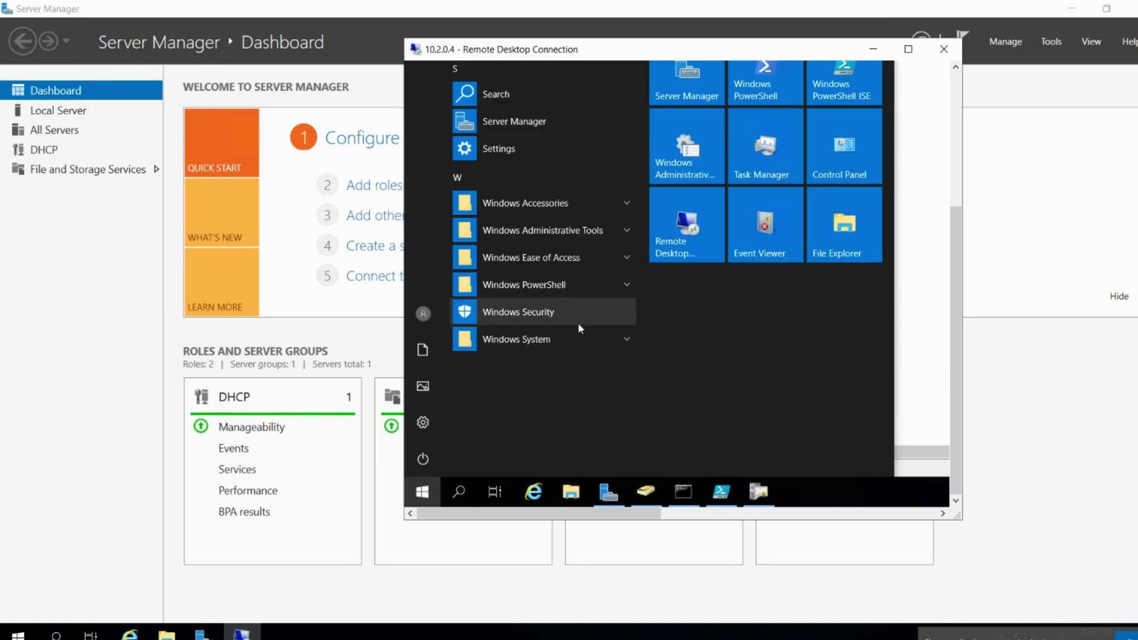
pyautogui.write('ldp')
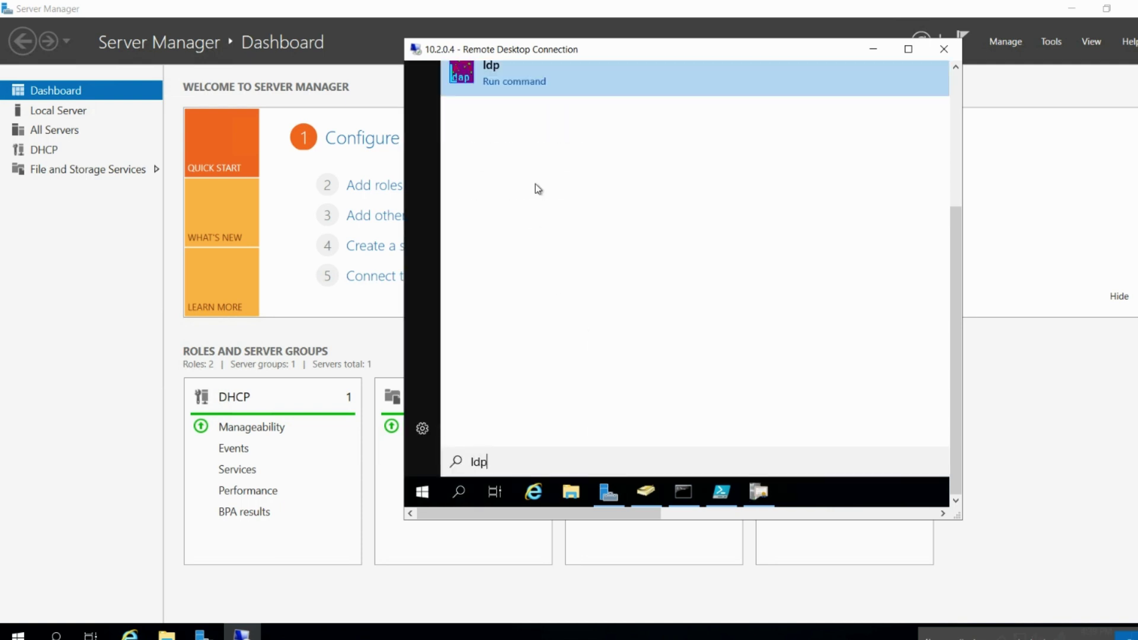
pyautogui.click(550, 70)
pyautogui.click(910, 48)
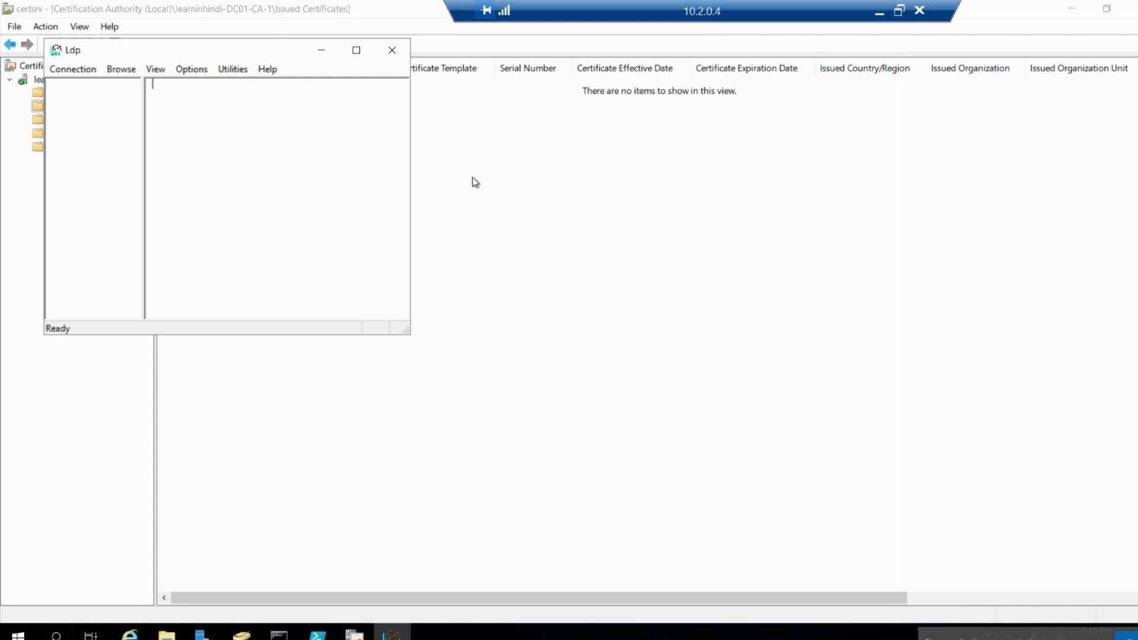
# In Active Directory Users and Computers, open DC01's properties from Domain Controllers, select its DNS name, and minimize the console
pyautogui.click(241, 633)
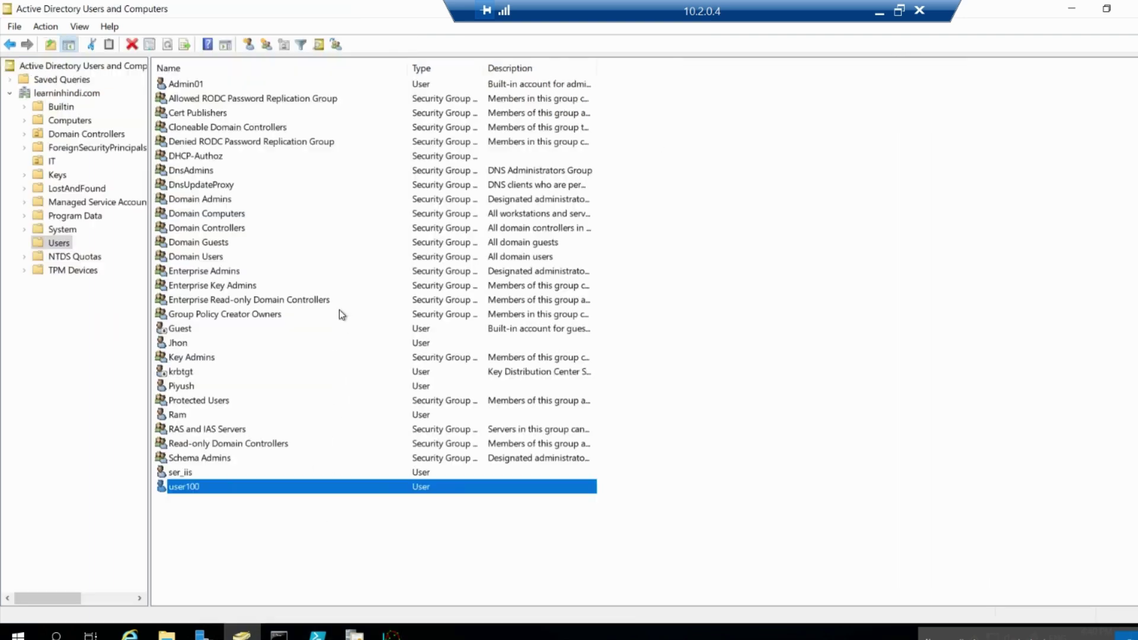
pyautogui.click(70, 135)
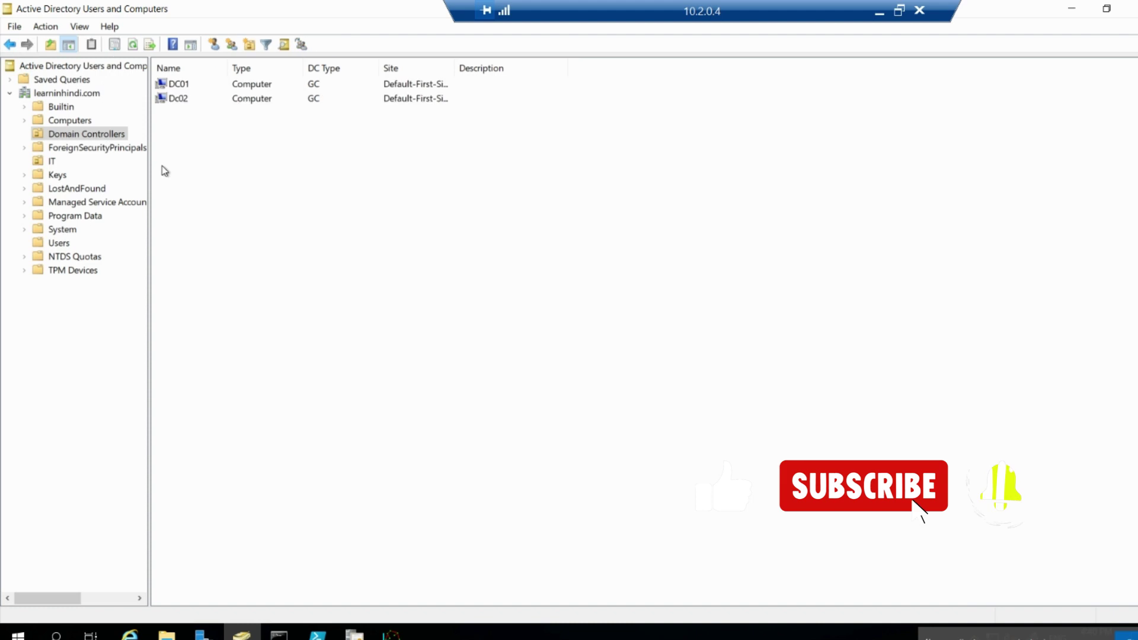
pyautogui.doubleClick(207, 85)
pyautogui.doubleClick(488, 241)
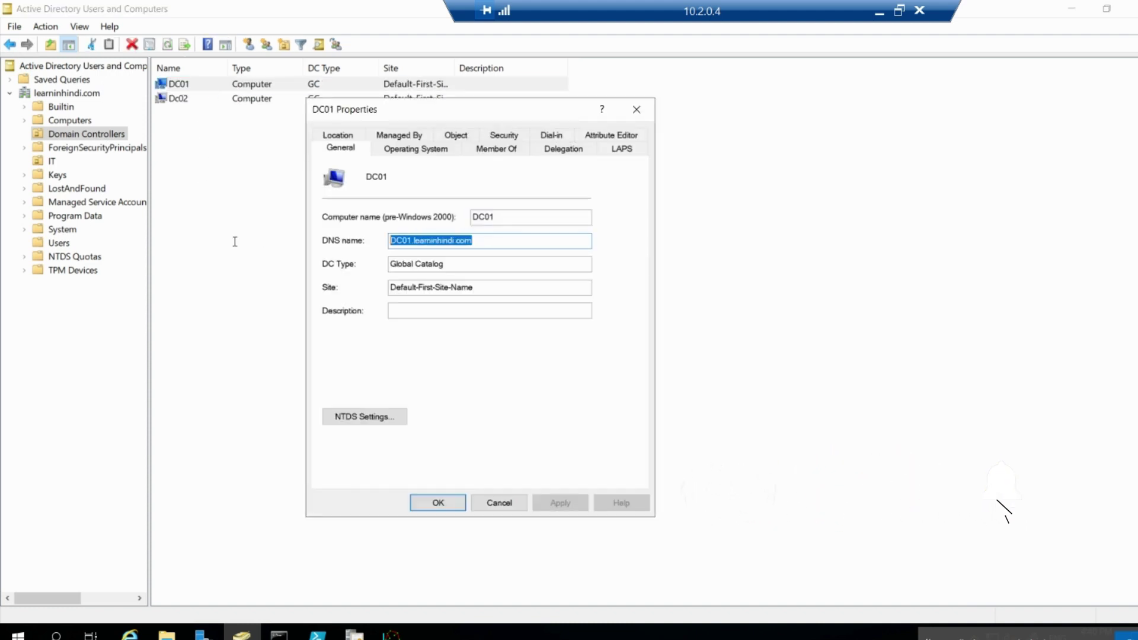
pyautogui.click(1072, 9)
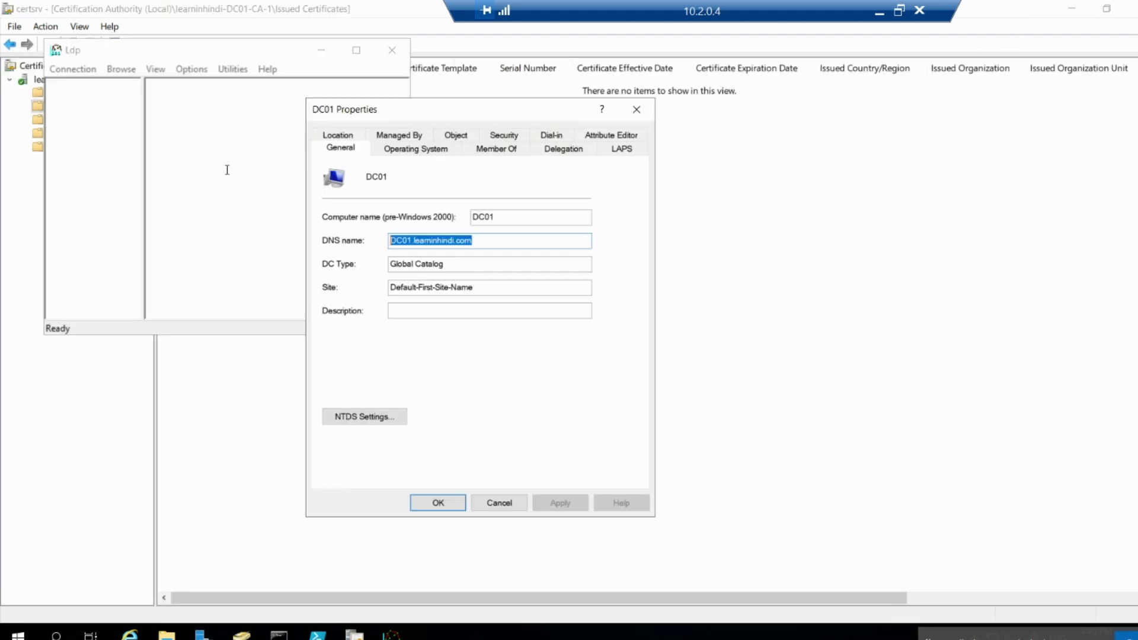
# Arrange Ldp as an enlarged floating window in the middle of the desktop and close the DC01 properties
pyautogui.moveTo(232, 48); pyautogui.dragTo(232, 143)
pyautogui.click(237, 144)
pyautogui.doubleClick(236, 145)
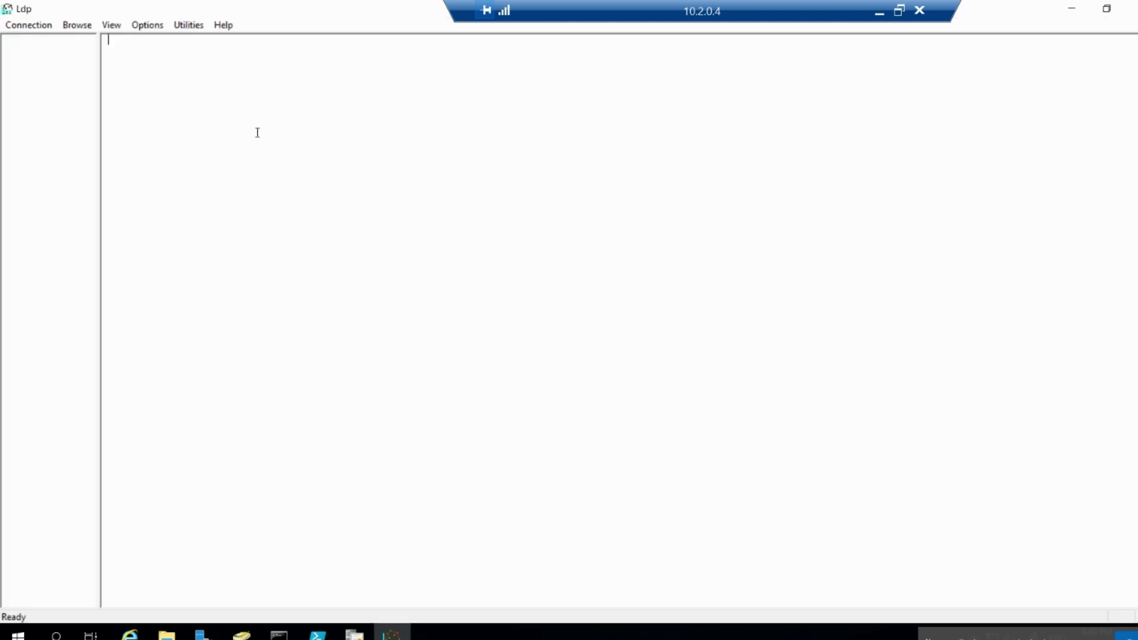
pyautogui.moveTo(185, 8); pyautogui.dragTo(714, 213)
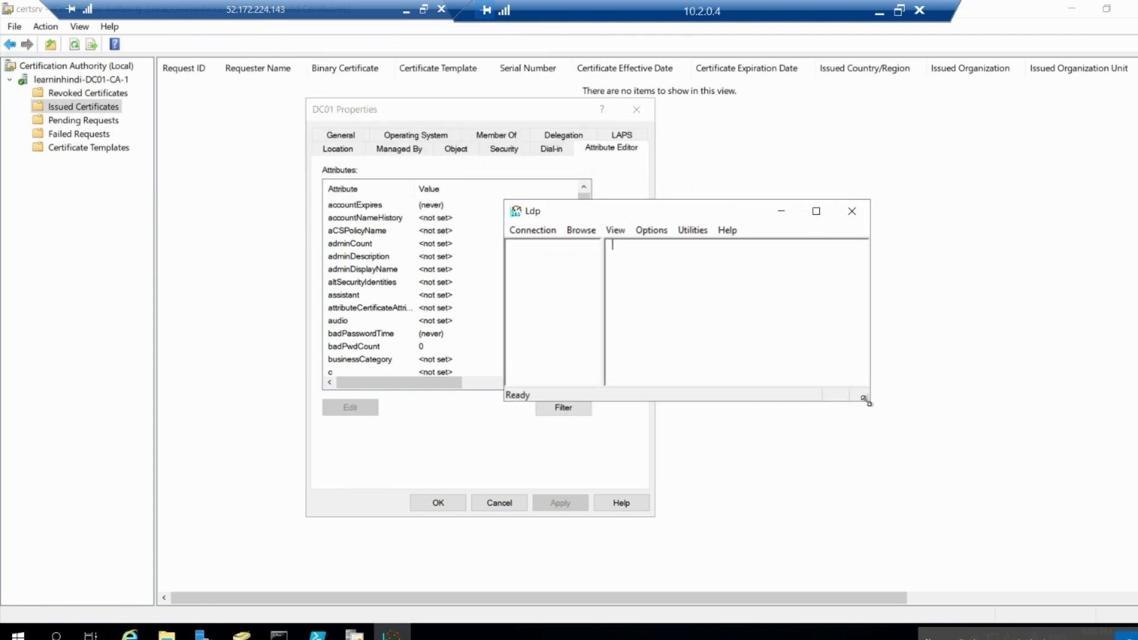
pyautogui.moveTo(865, 400); pyautogui.dragTo(976, 505)
pyautogui.moveTo(757, 208); pyautogui.dragTo(623, 212)
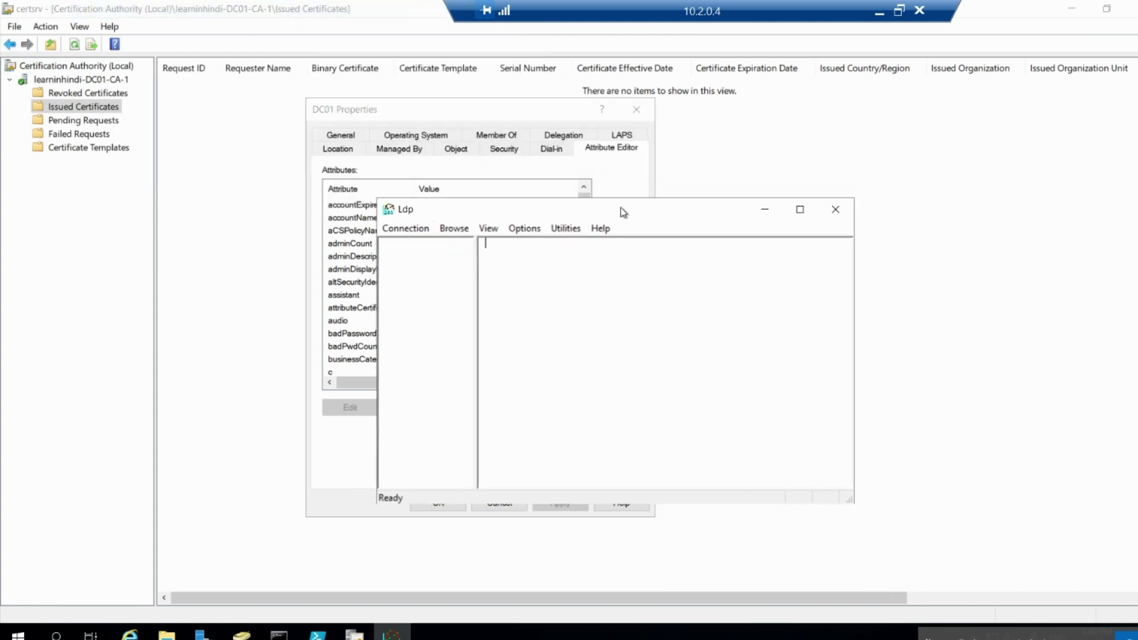
pyautogui.click(613, 110)
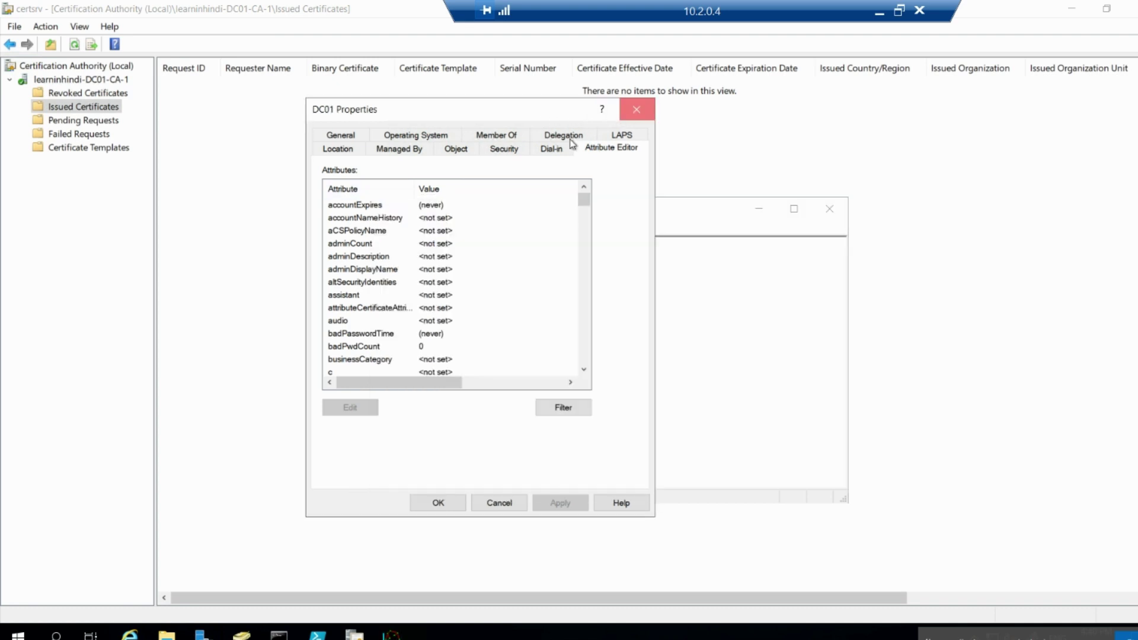
pyautogui.press('Escape')
# Try to connect Ldp to DC01.learninhindi.com on port 389 with SSL enabled
pyautogui.click(397, 228)
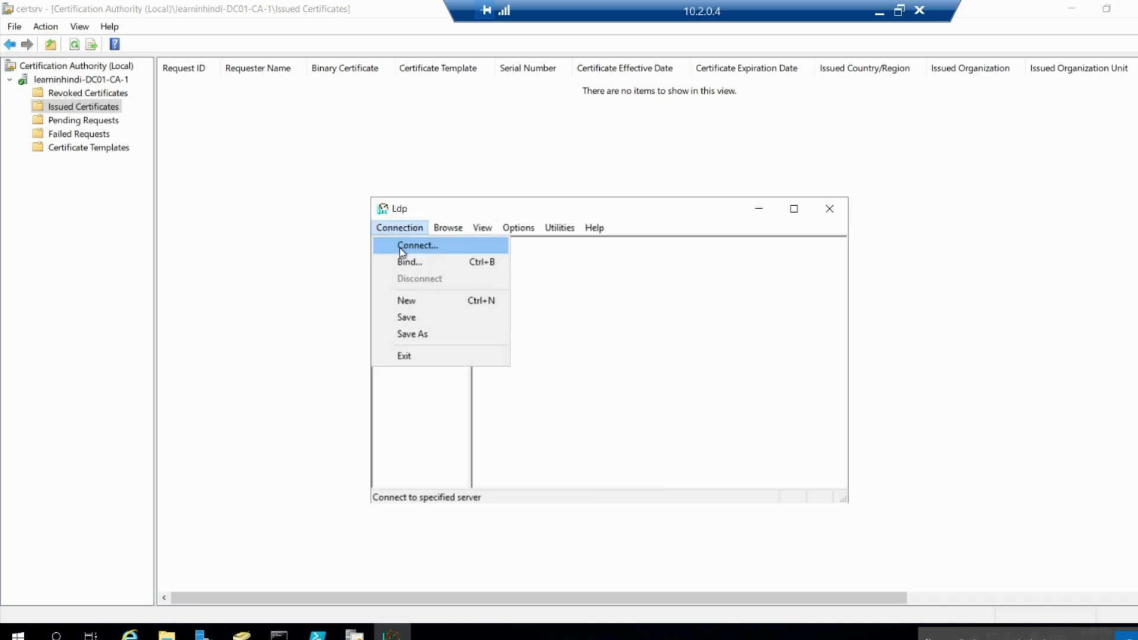
pyautogui.click(436, 246)
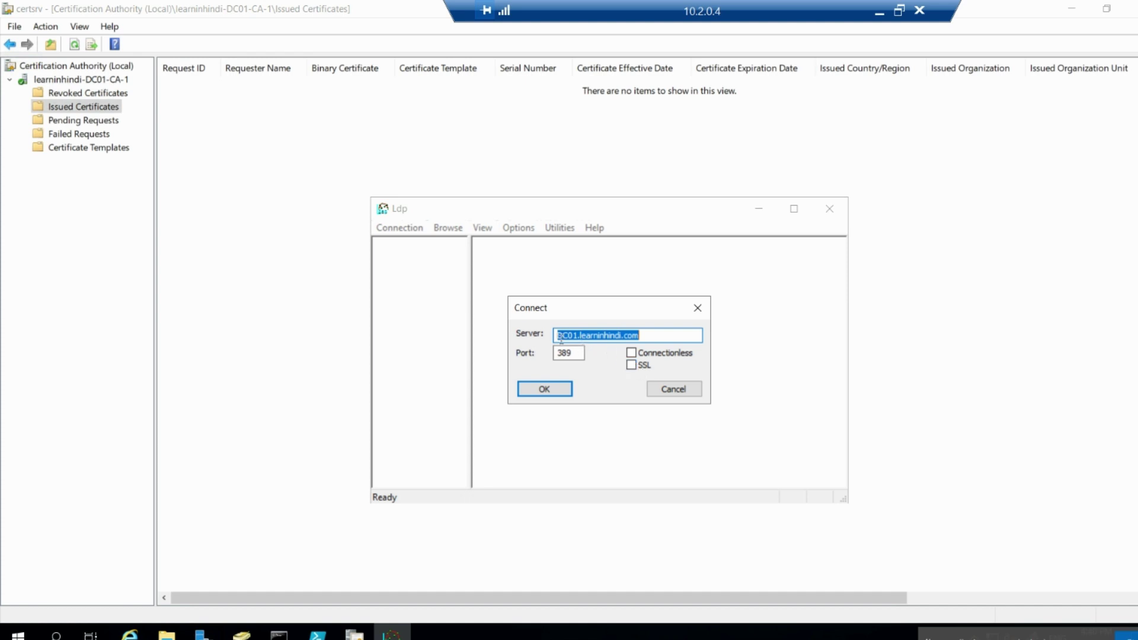
pyautogui.click(632, 365)
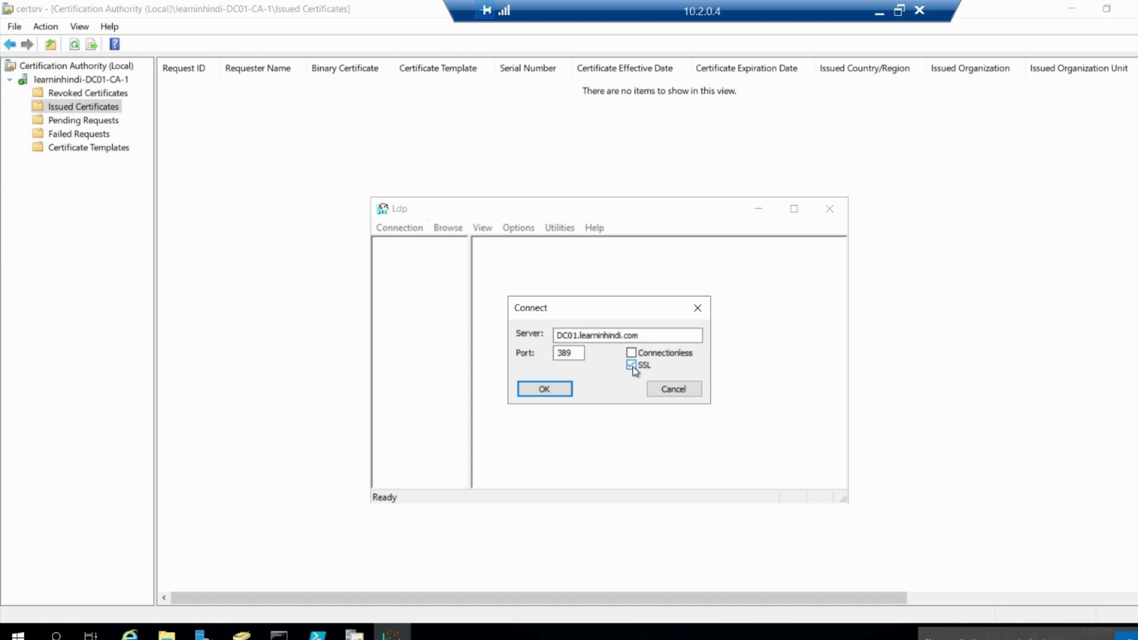
pyautogui.click(541, 390)
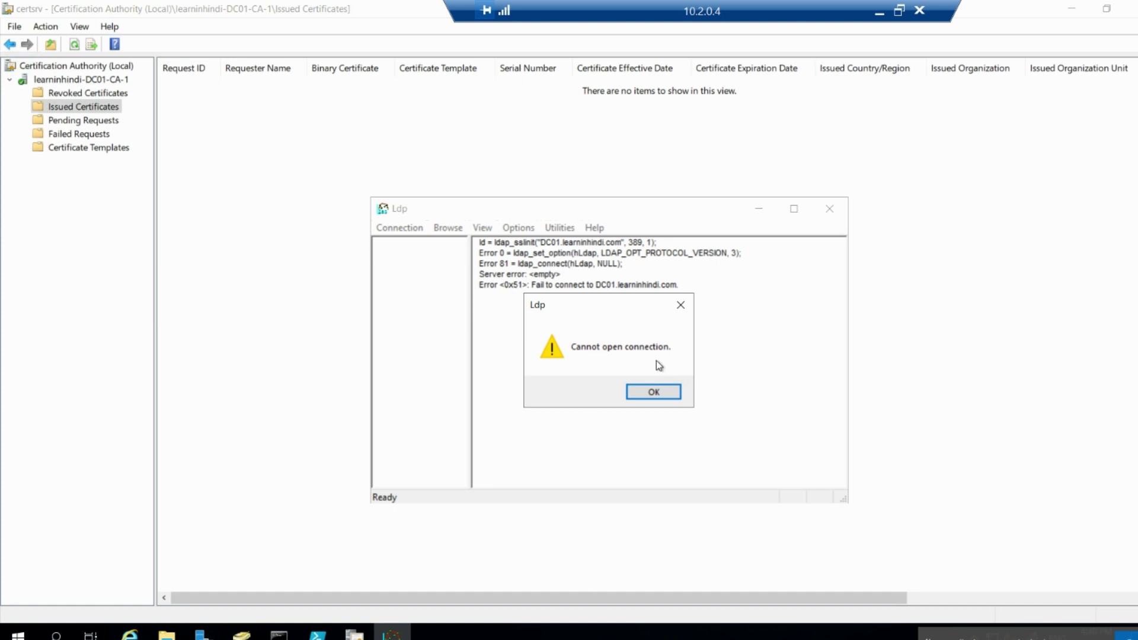
pyautogui.click(653, 391)
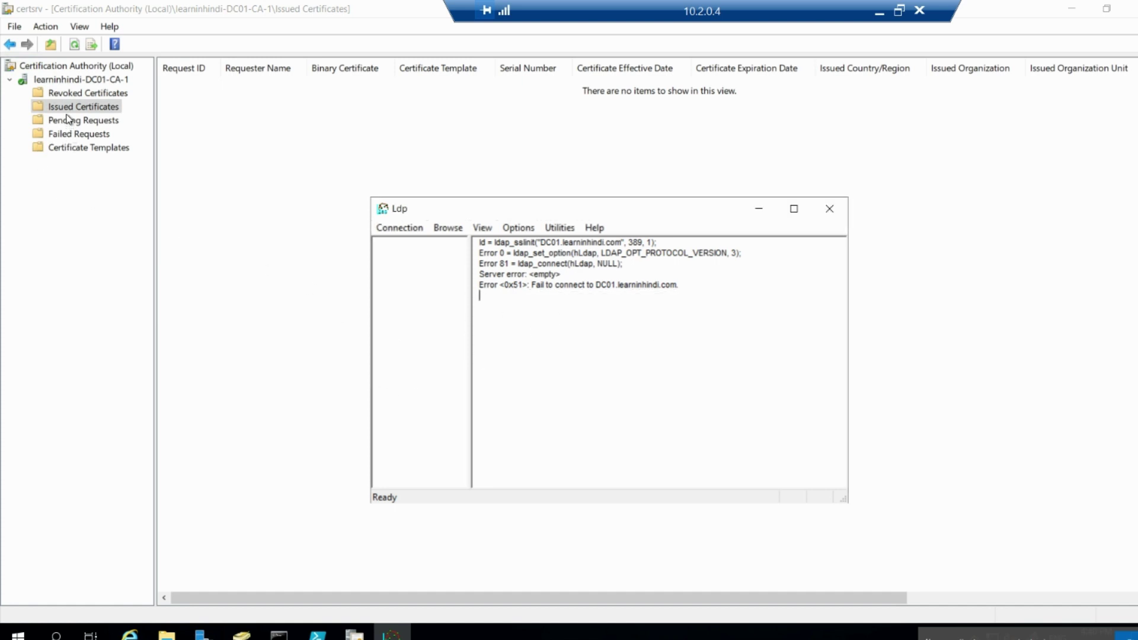
# Run mmc with elevated rights and move the empty console beside the Certification Authority tree
pyautogui.click(303, 113)
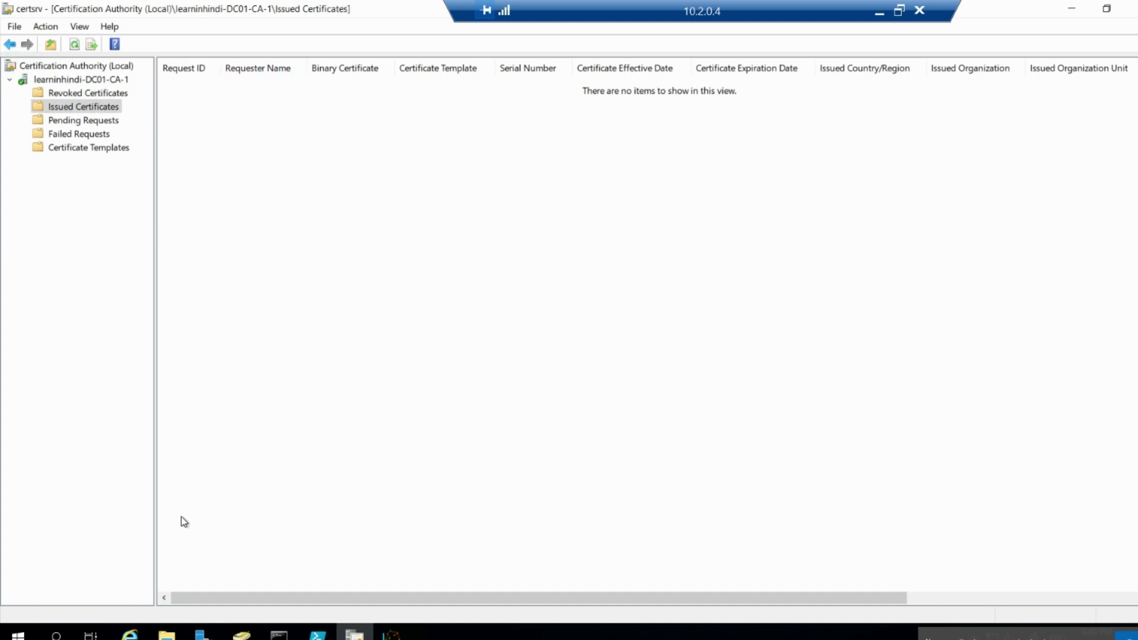
pyautogui.press('super+r')
pyautogui.write('mmc')
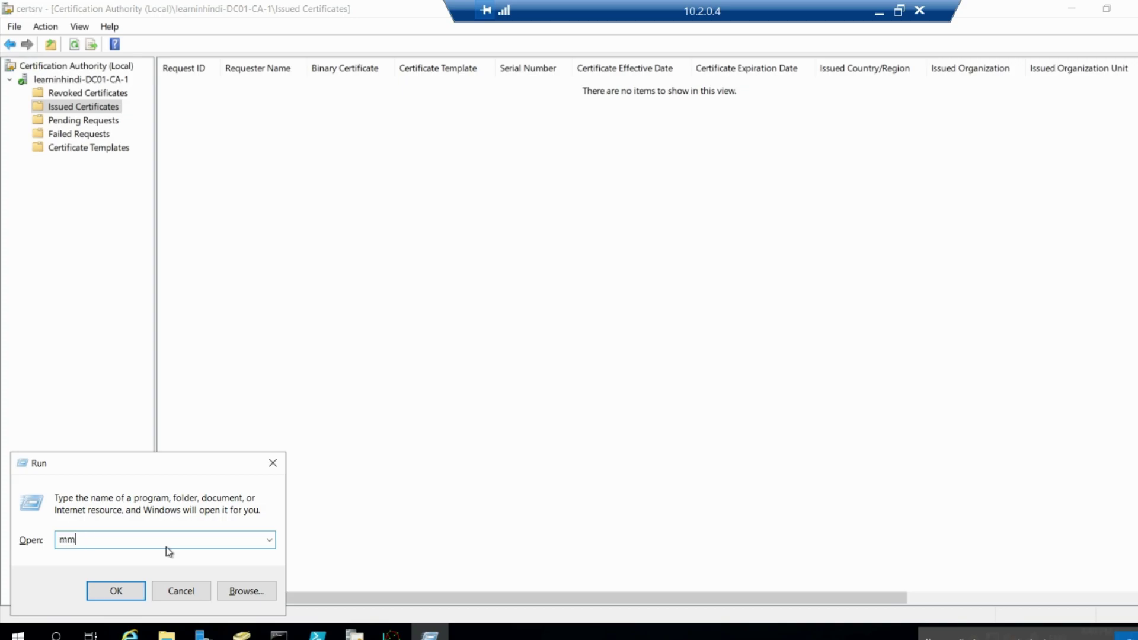
pyautogui.press('Return')
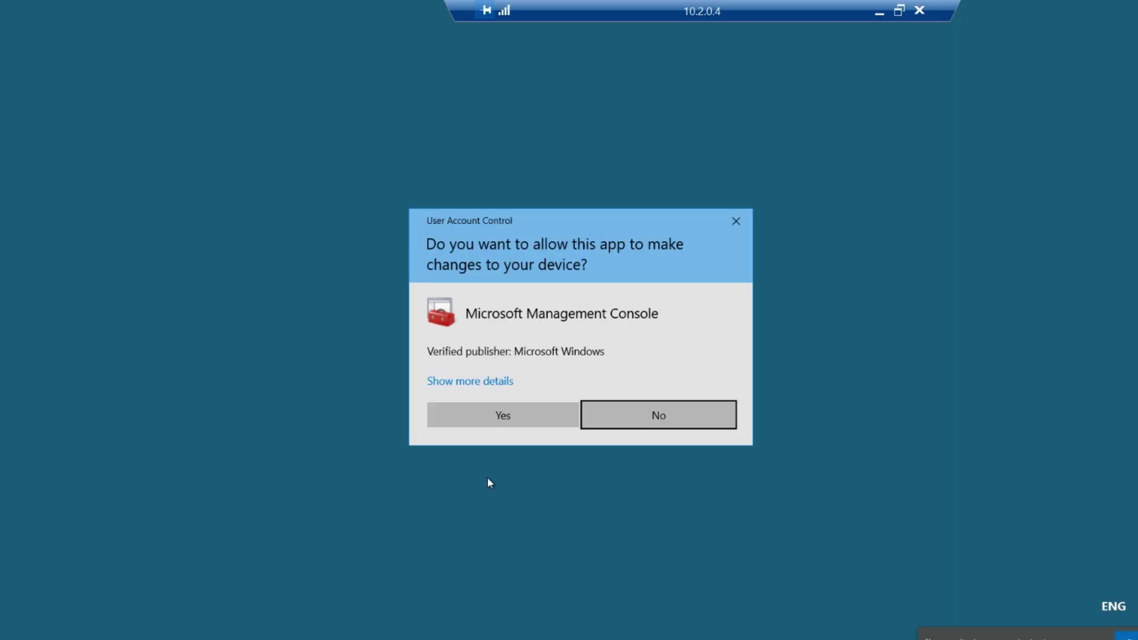
pyautogui.click(489, 422)
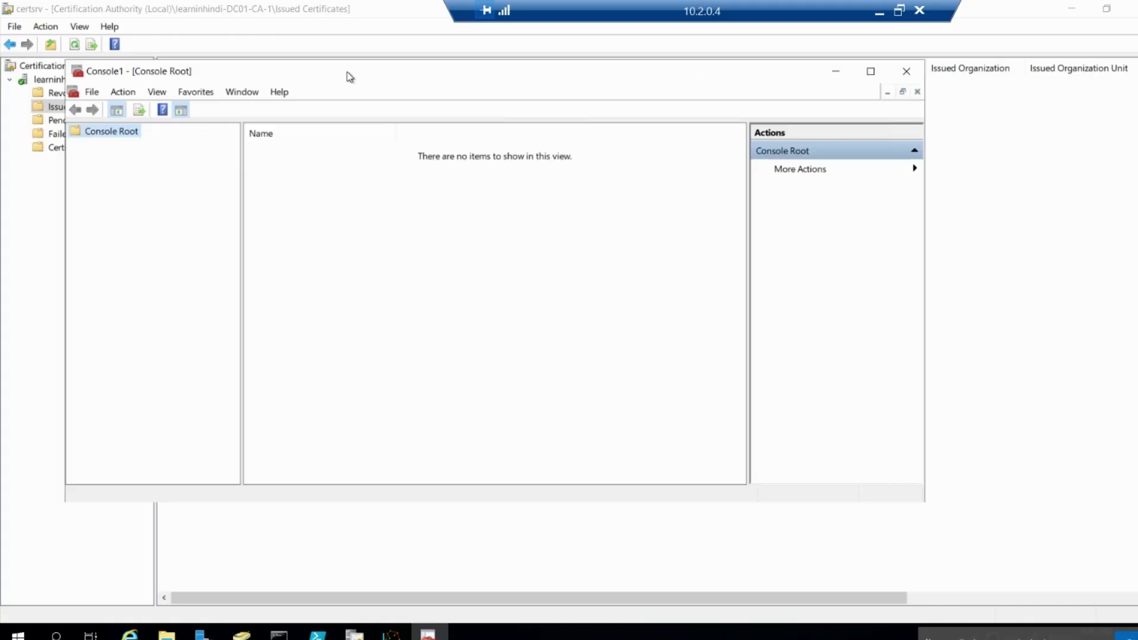
pyautogui.moveTo(348, 72); pyautogui.dragTo(526, 69)
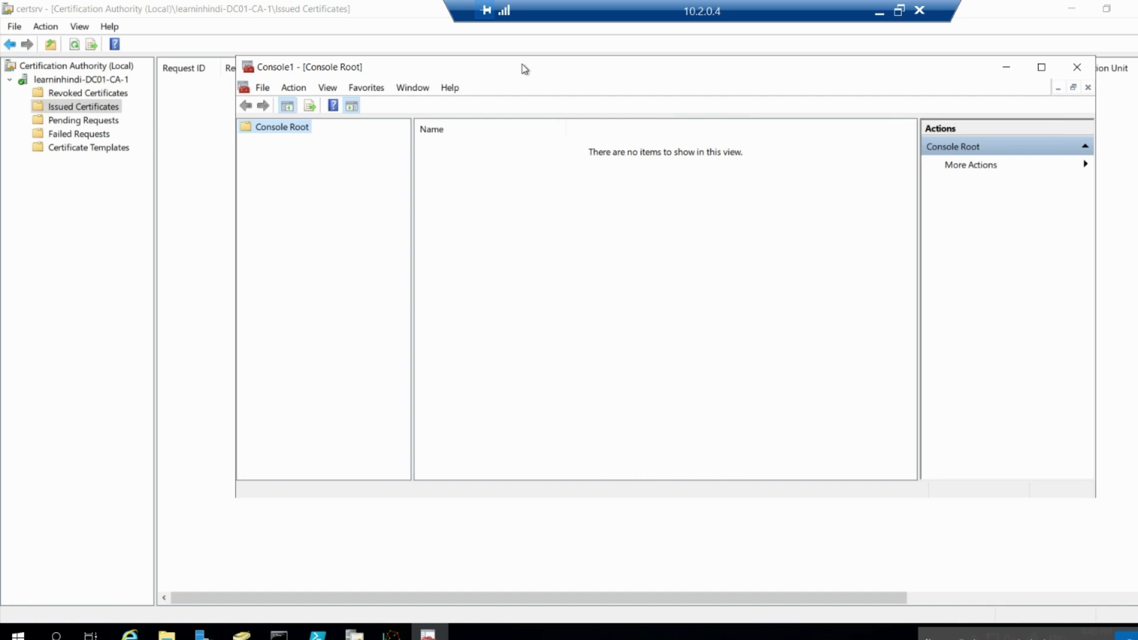
# Add the Certificates snap-in to the console for the computer account on the local computer
pyautogui.click(260, 89)
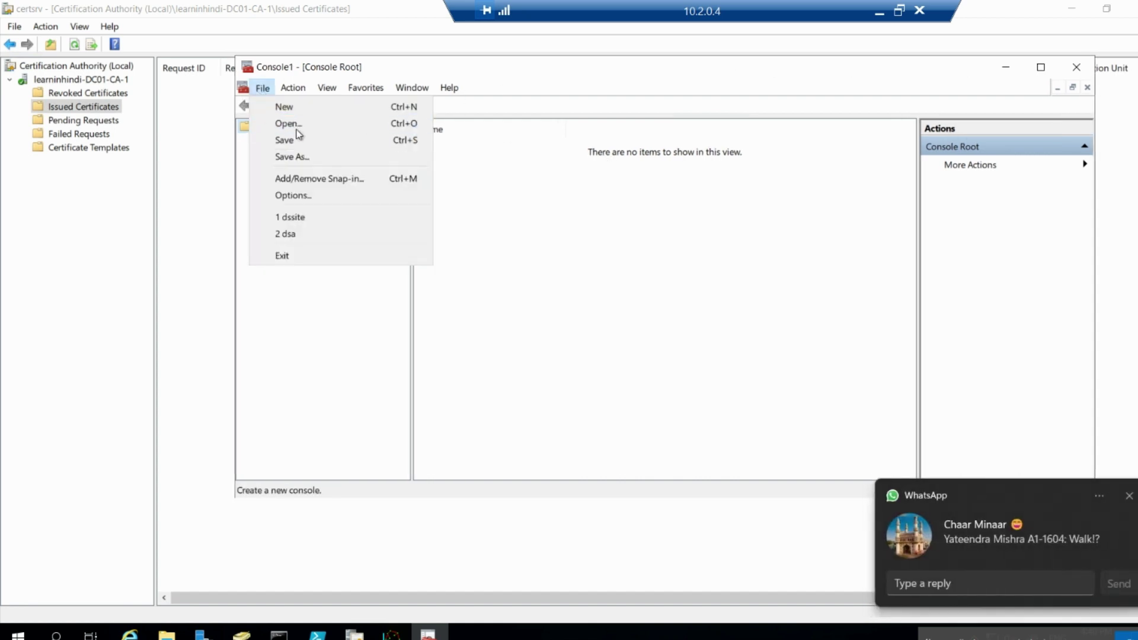
pyautogui.click(1130, 498)
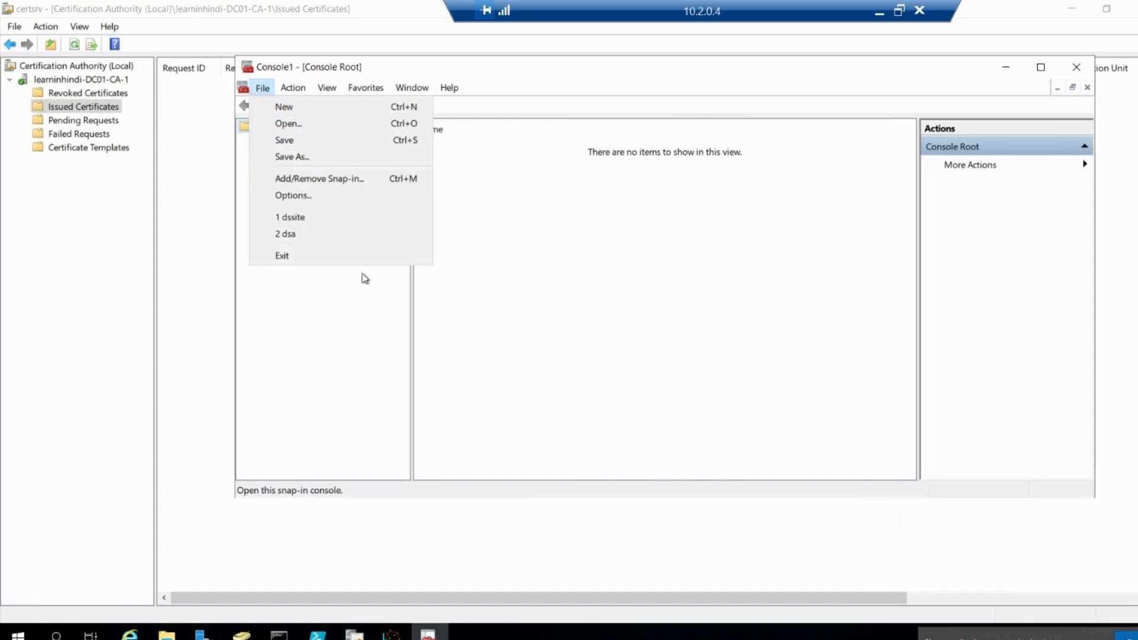
pyautogui.click(303, 181)
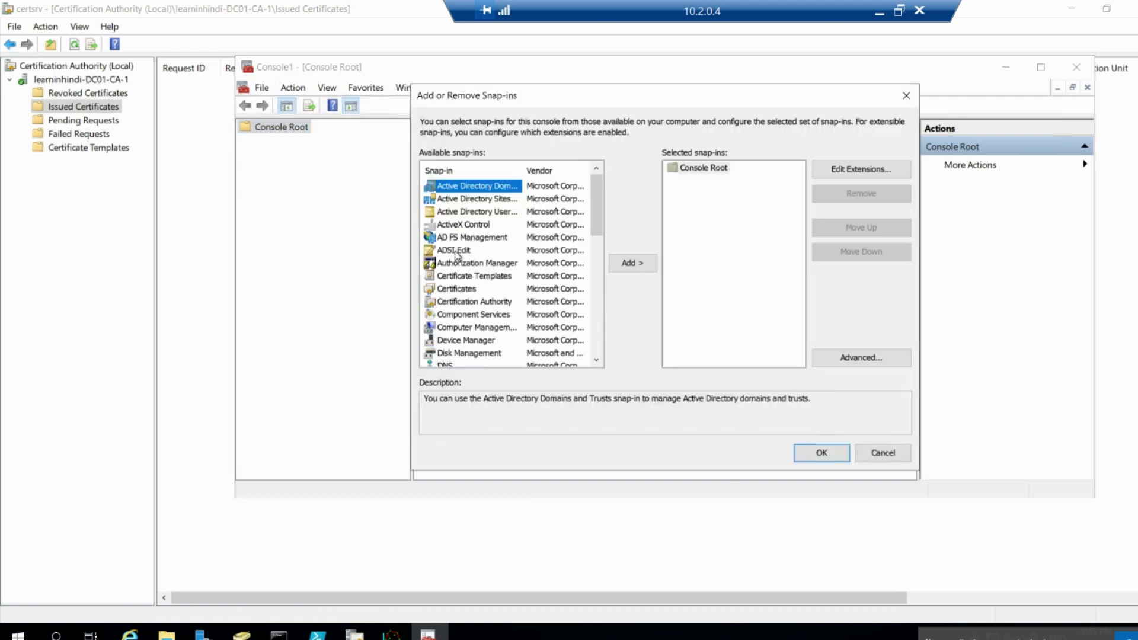
pyautogui.click(457, 289)
pyautogui.click(633, 263)
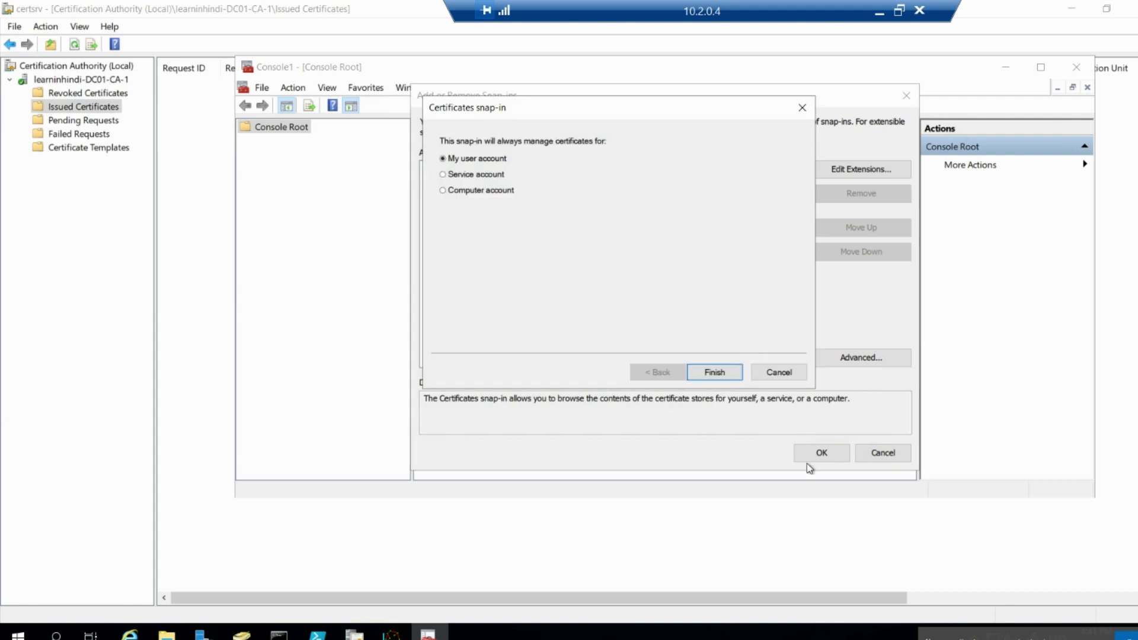
pyautogui.click(463, 193)
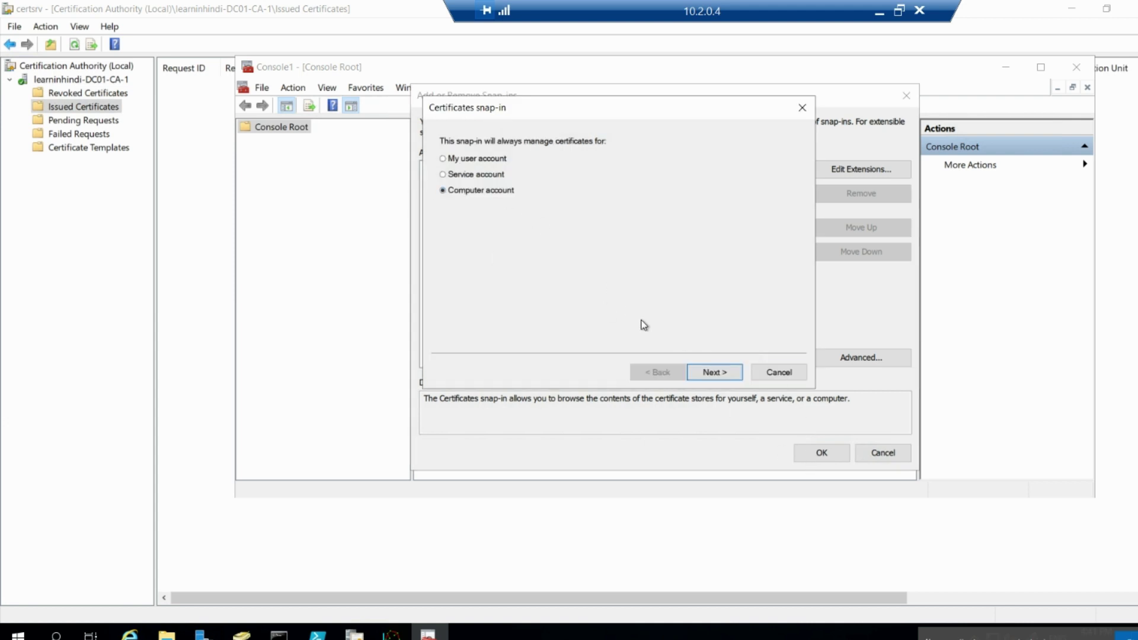
pyautogui.click(713, 374)
pyautogui.click(713, 373)
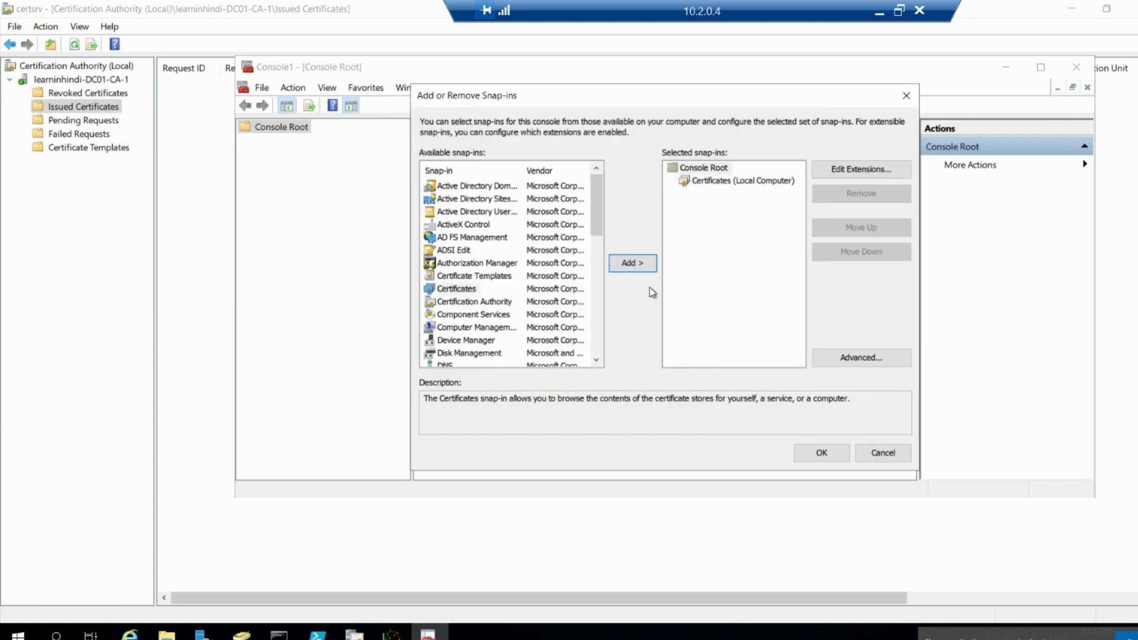
pyautogui.click(821, 453)
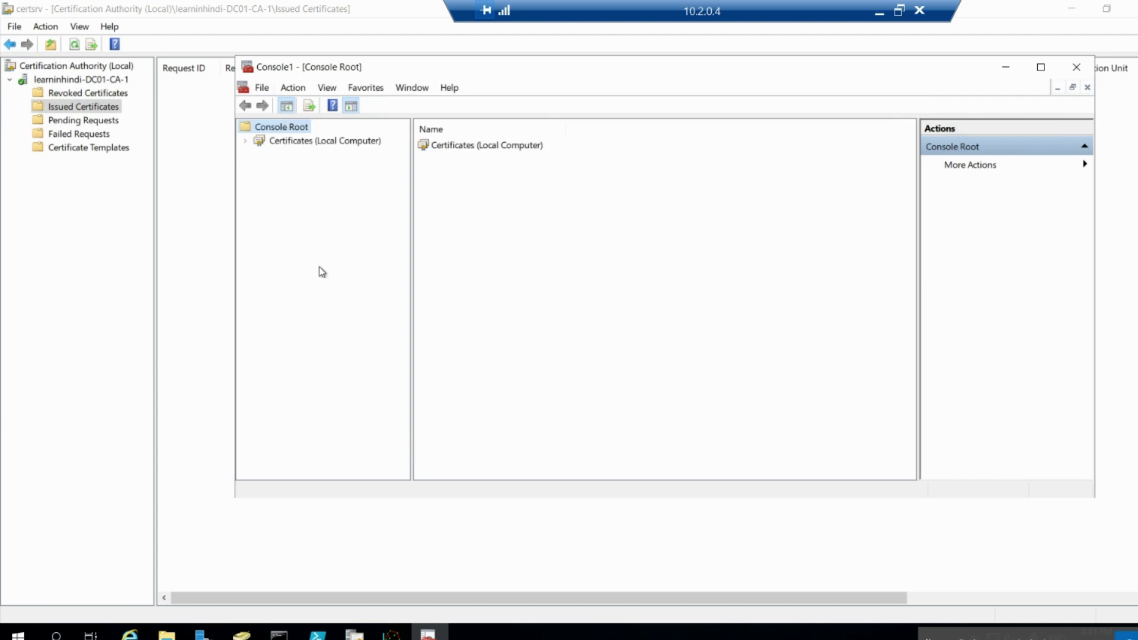
pyautogui.press('super+r')
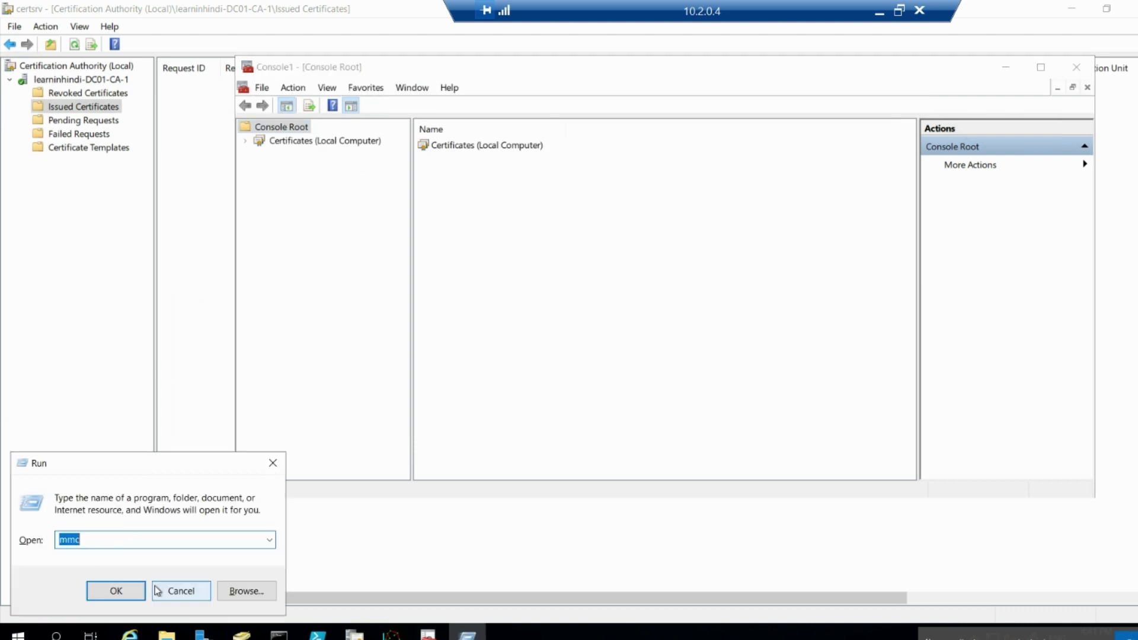
pyautogui.click(119, 591)
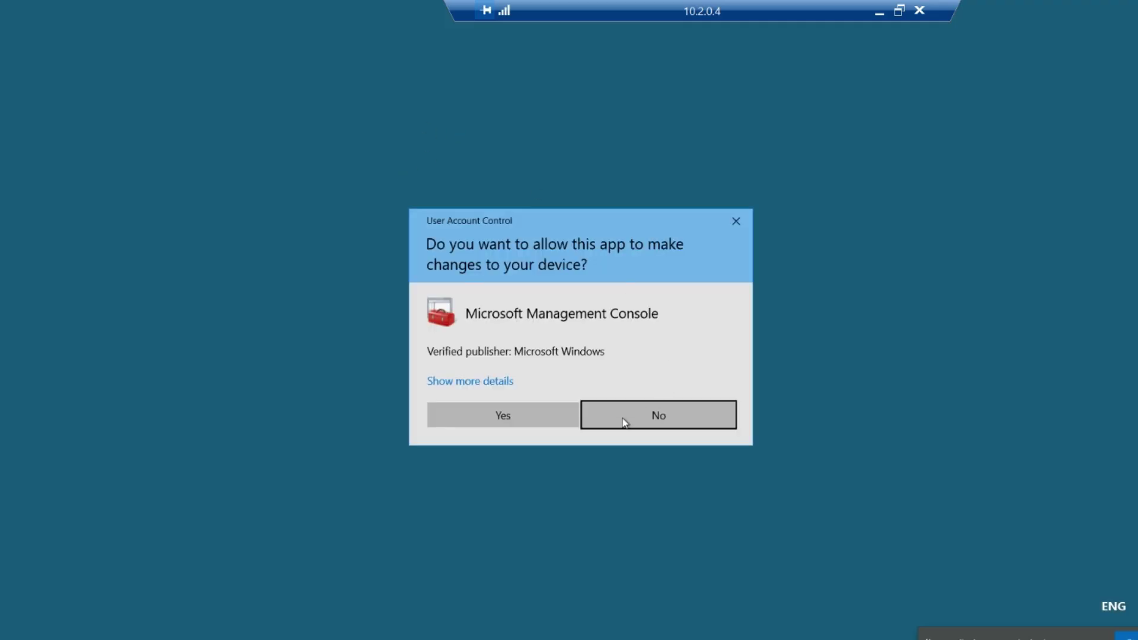
pyautogui.click(445, 413)
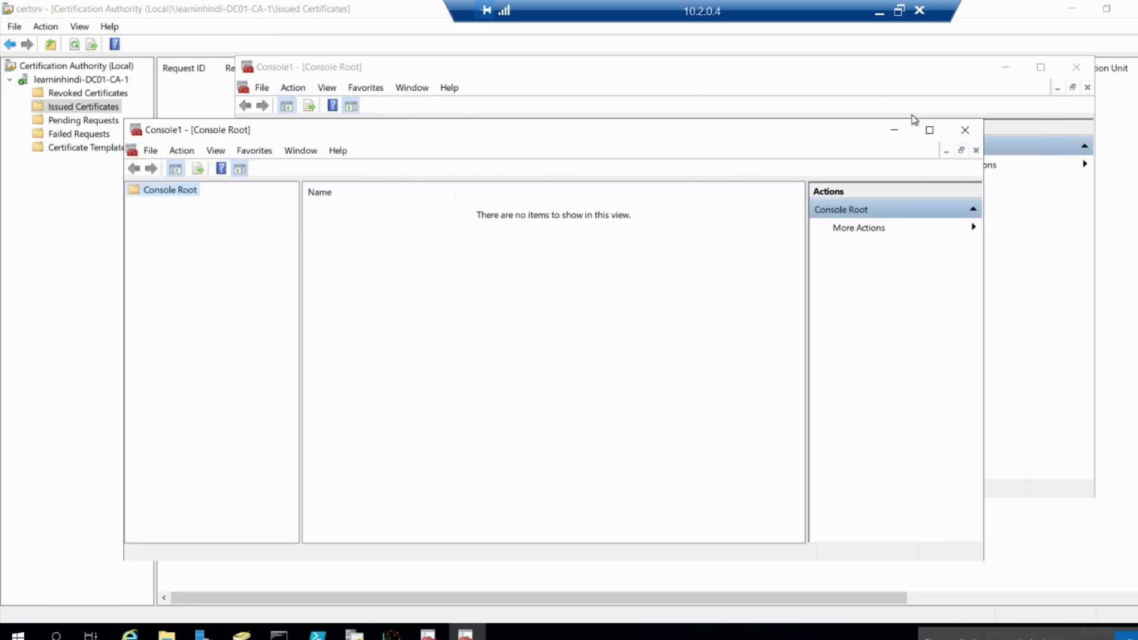
pyautogui.click(965, 129)
# Expand the local computer's certificate stores and view the Personal store and the Trusted Root Certification Authorities certificates
pyautogui.click(320, 141)
pyautogui.doubleClick(320, 145)
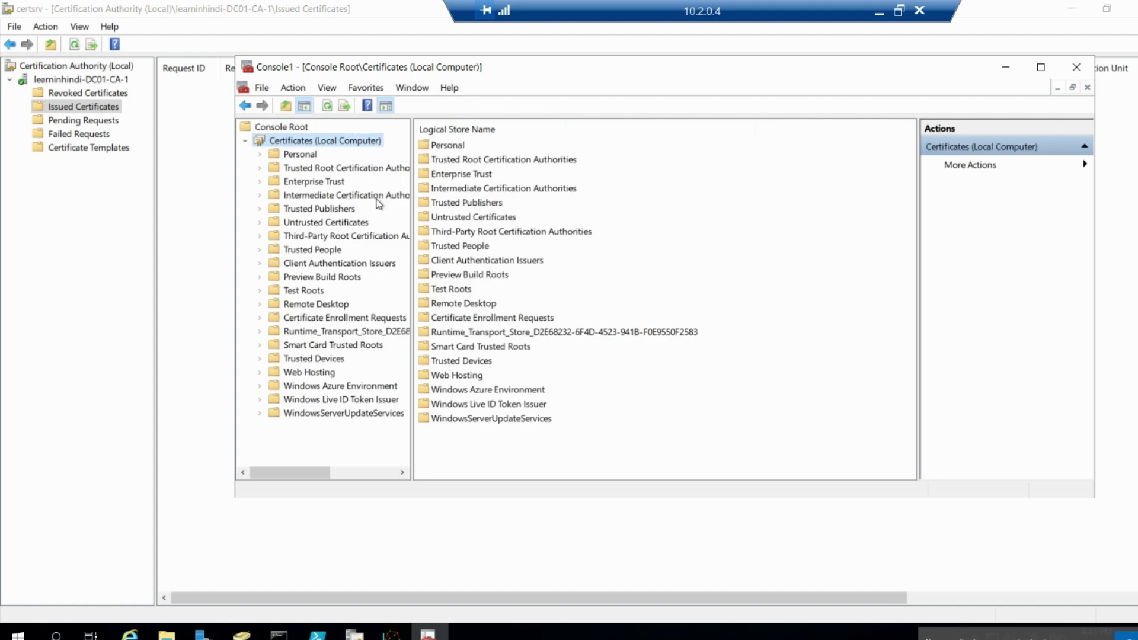
pyautogui.click(301, 156)
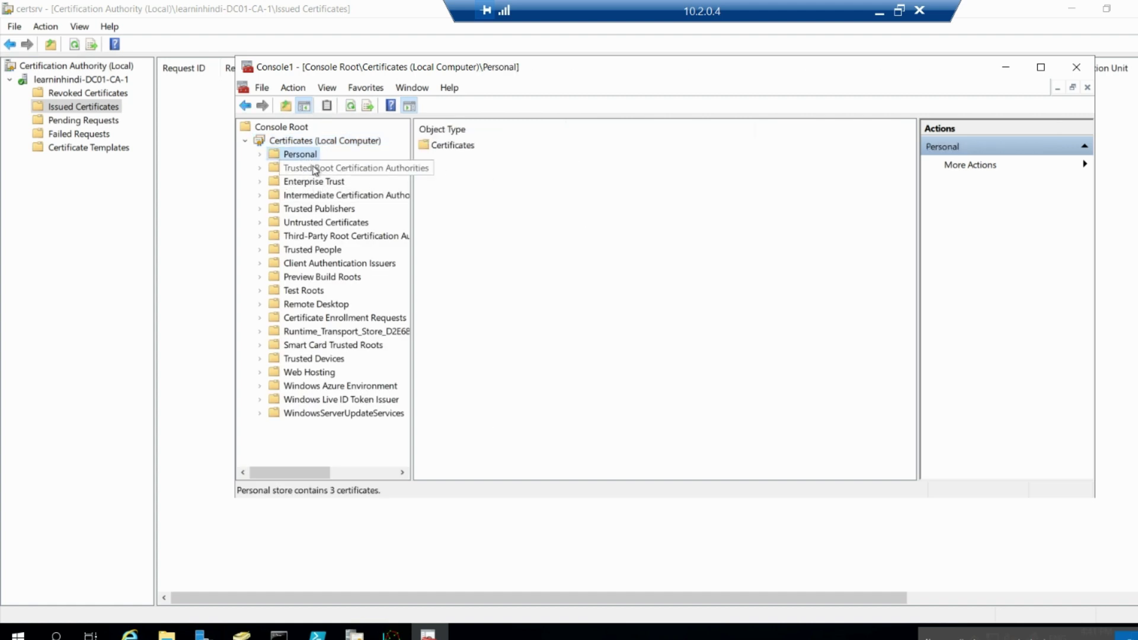
pyautogui.doubleClick(314, 172)
pyautogui.click(315, 183)
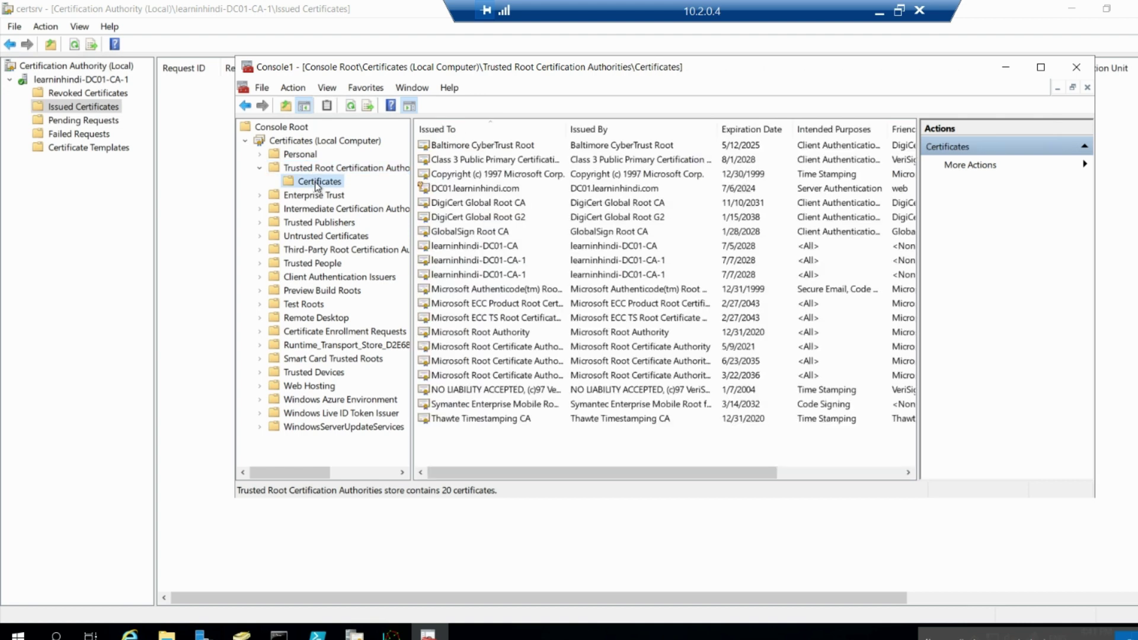
# View the Enterprise Trust store, then the Personal certificates, and inspect the general information of the DC01.learninhindi.com certificate
pyautogui.click(326, 200)
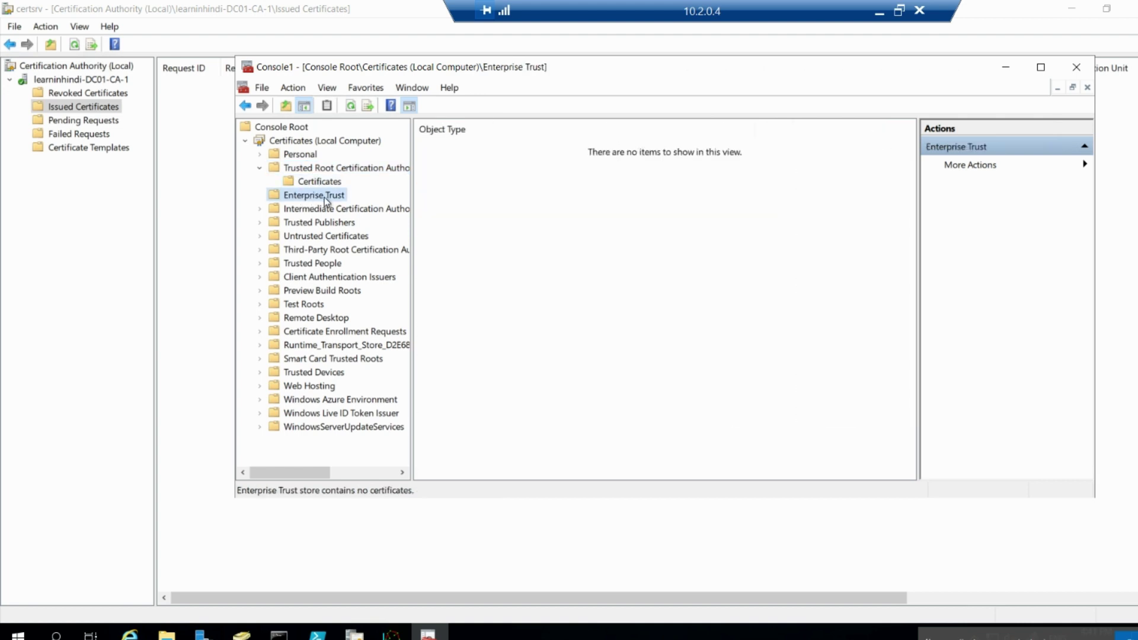
pyautogui.doubleClick(284, 155)
pyautogui.click(323, 168)
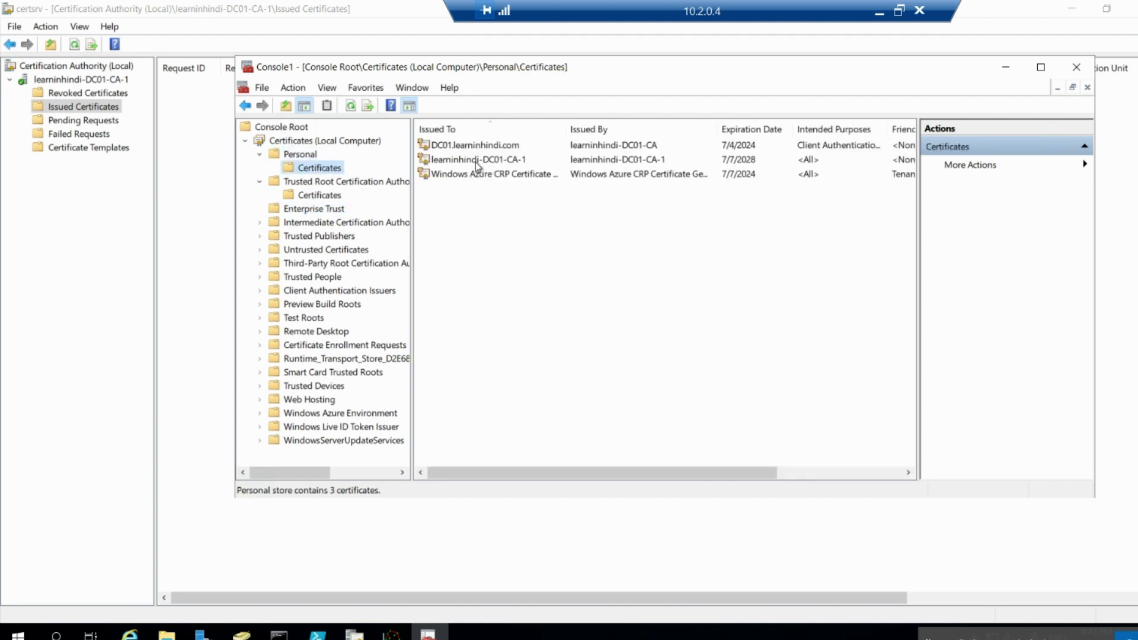
pyautogui.click(475, 147)
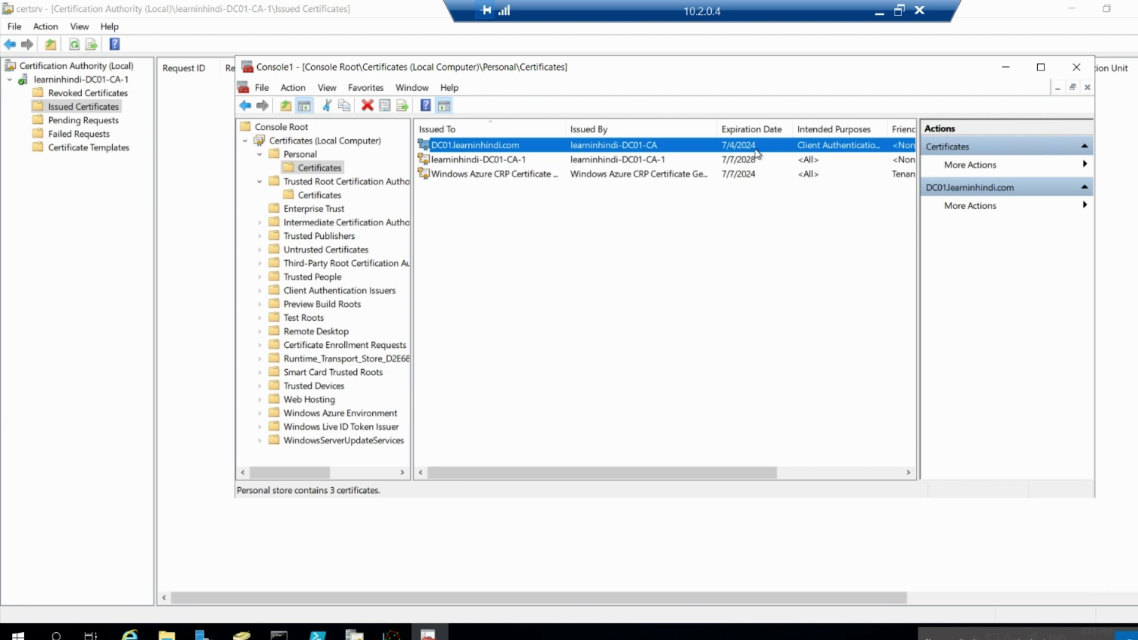
pyautogui.doubleClick(499, 146)
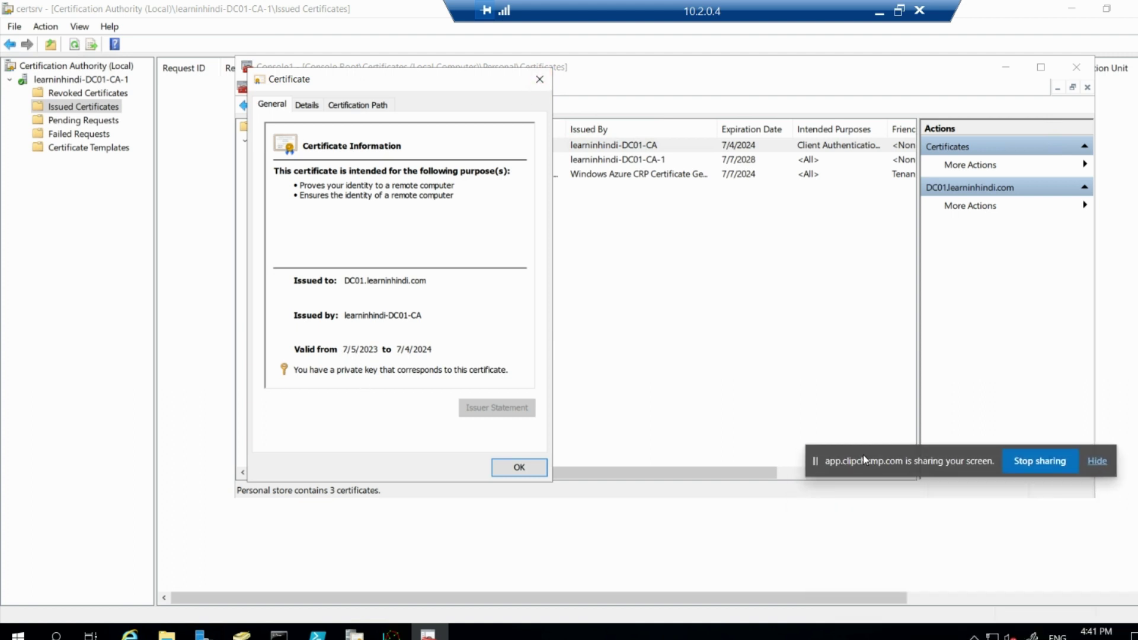
pyautogui.click(534, 79)
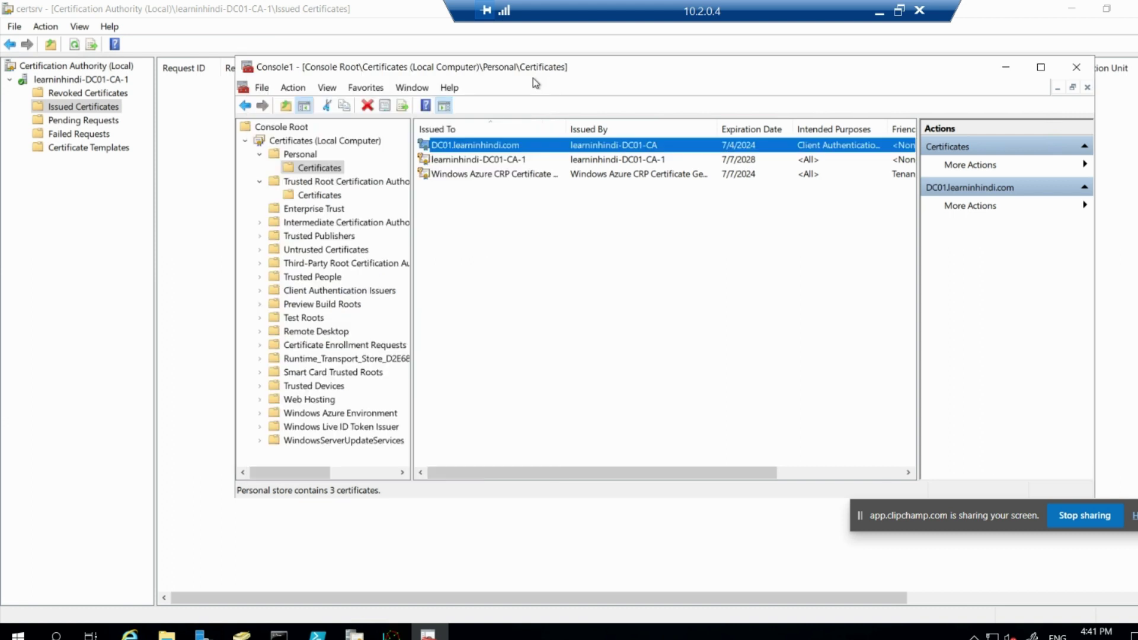
# Delete the DC01.learninhindi.com certificate issued by learninhindi-DC01-CA from the local computer's Personal store
pyautogui.rightClick(597, 152)
pyautogui.click(645, 238)
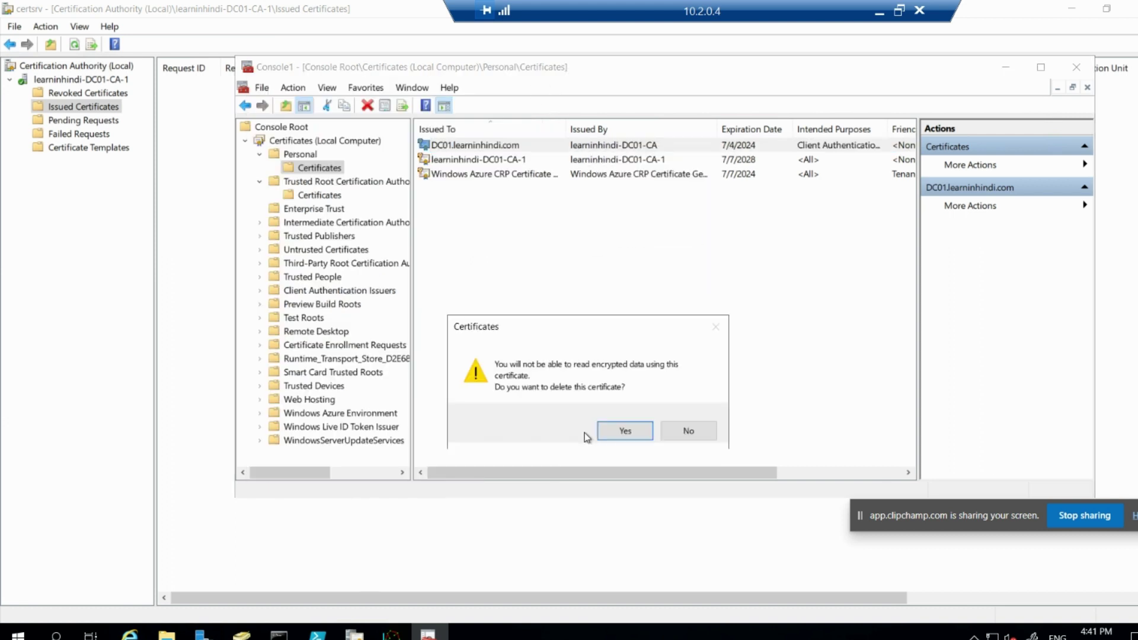
pyautogui.click(625, 431)
# Inspect the learninhindi-DC01-CA-1 certificate in the Personal store, checking its friendly name, purposes and validity period
pyautogui.click(496, 149)
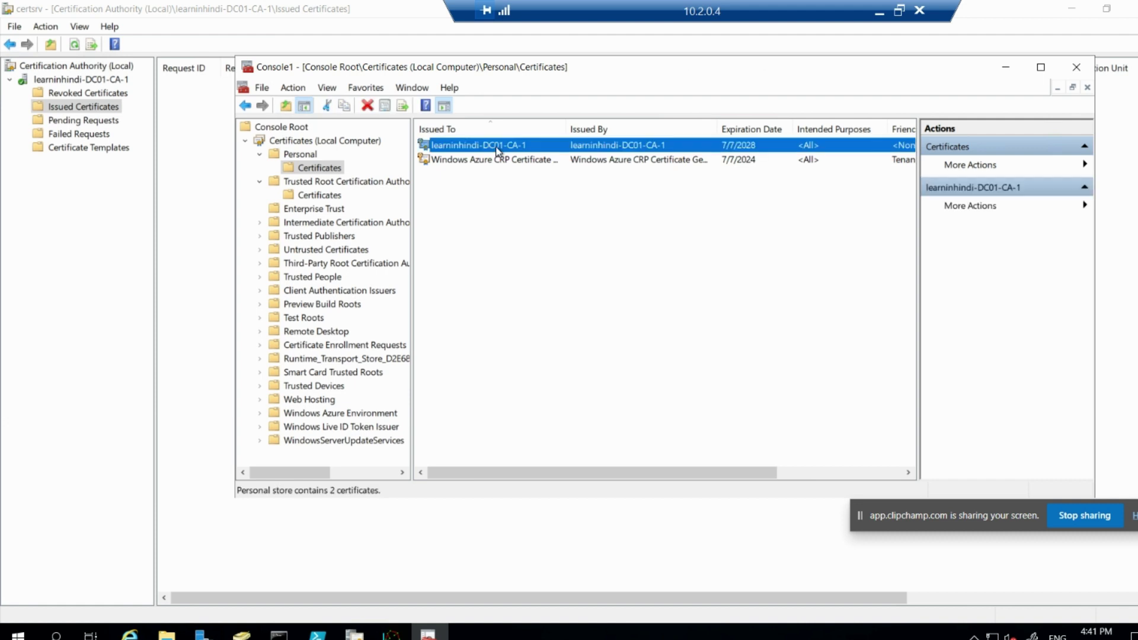
pyautogui.rightClick(497, 149)
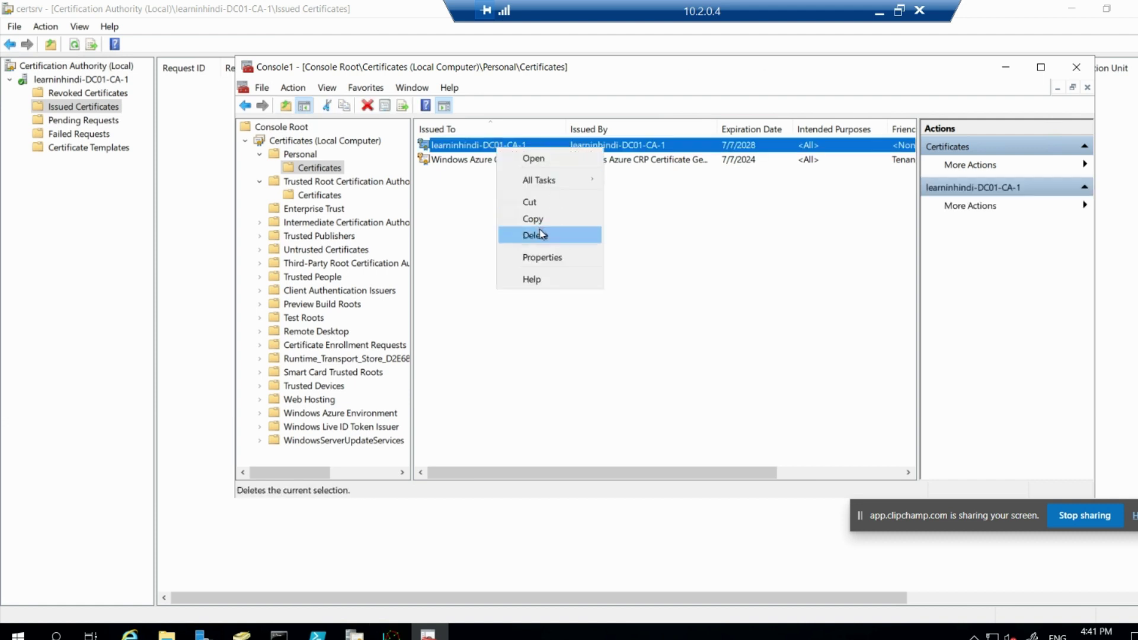
pyautogui.click(765, 145)
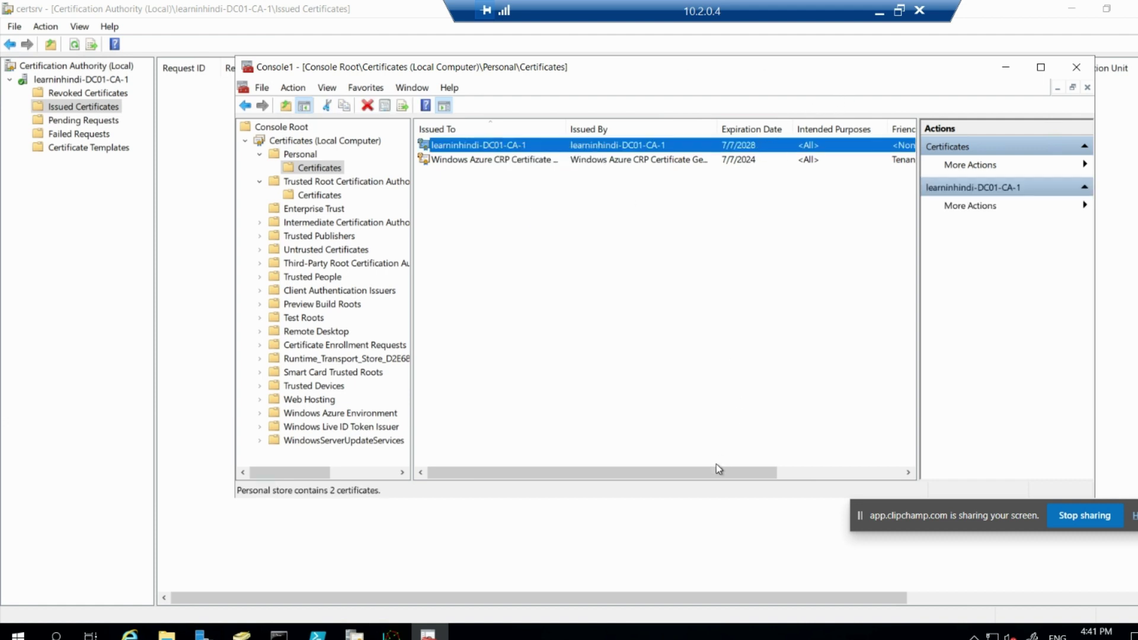
pyautogui.moveTo(718, 469); pyautogui.dragTo(768, 478)
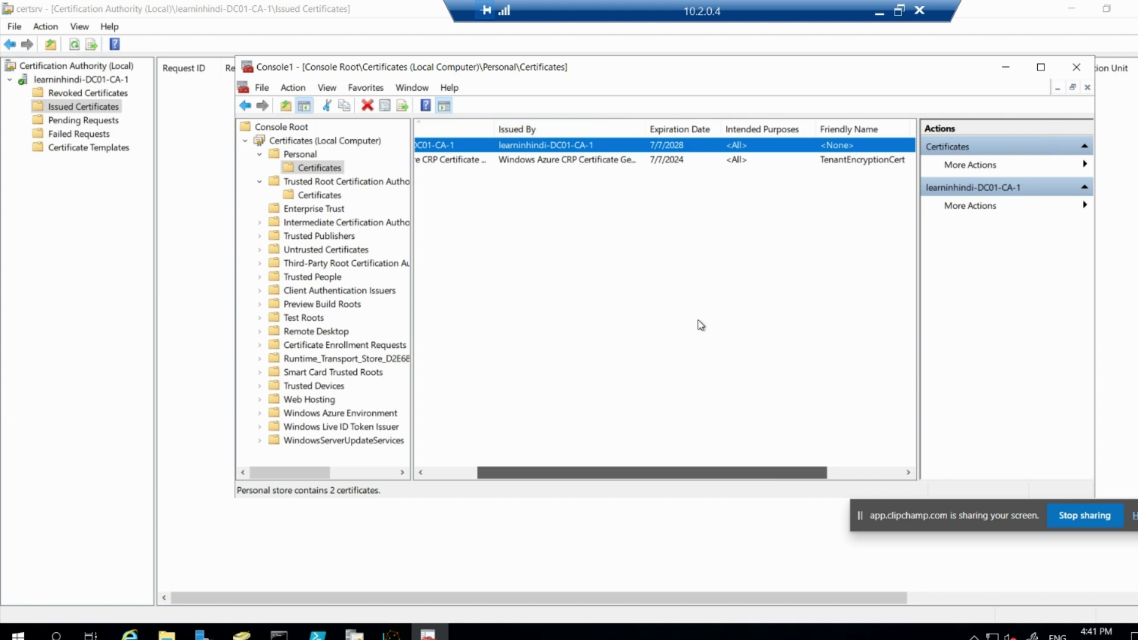
pyautogui.doubleClick(658, 145)
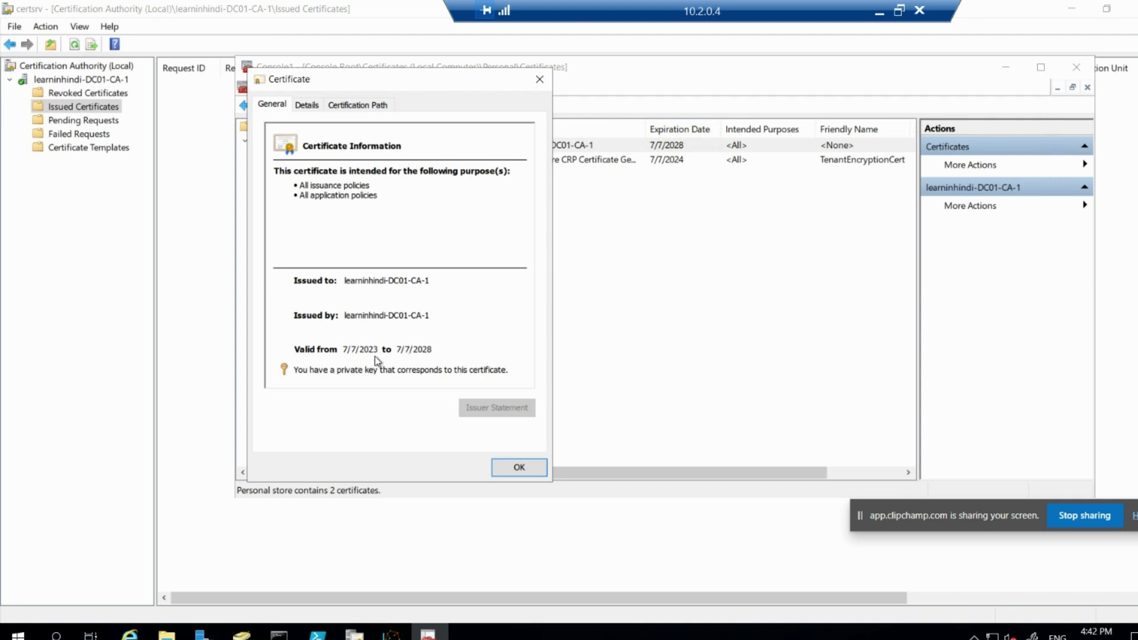
pyautogui.click(507, 465)
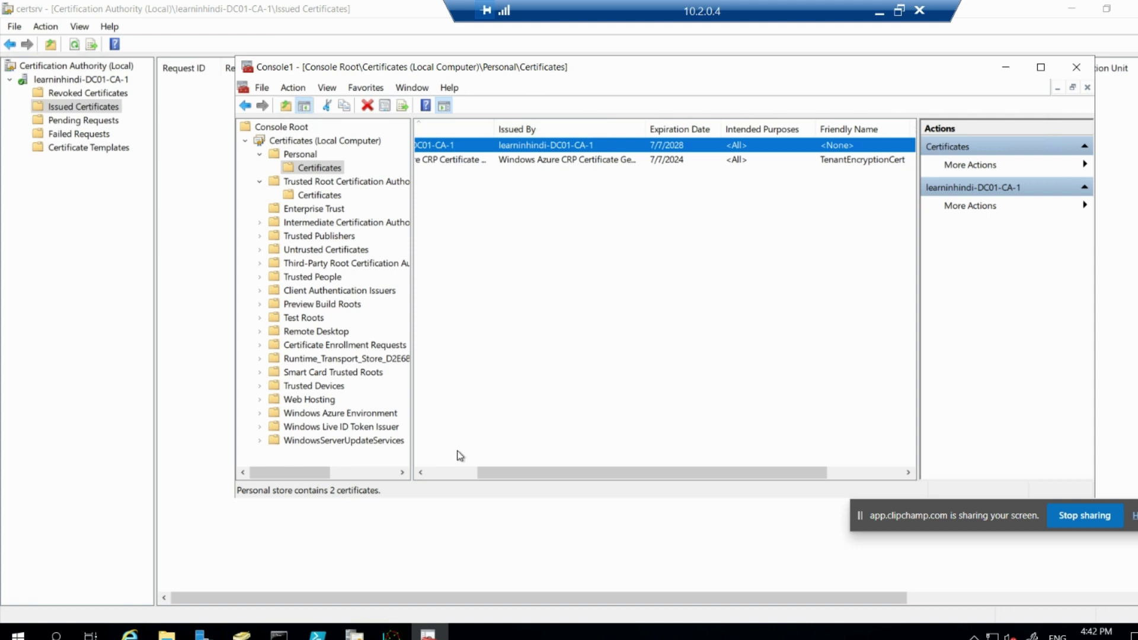
pyautogui.click(446, 469)
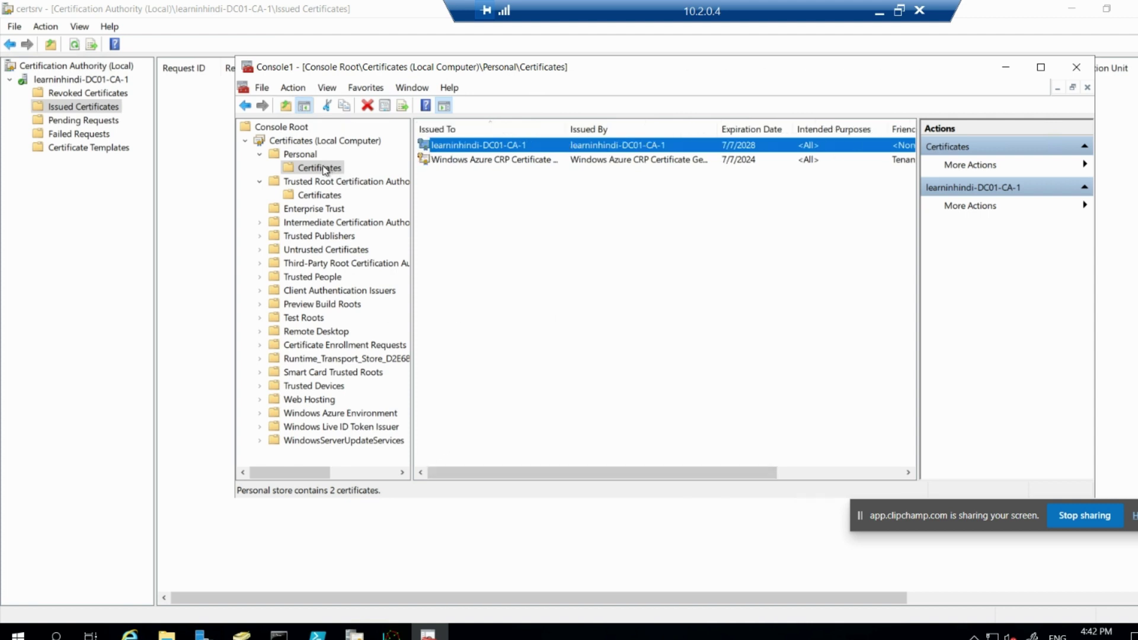
# Start a new certificate request in the Personal certificates store using the Active Directory Enrollment Policy
pyautogui.rightClick(326, 168)
pyautogui.moveTo(437, 184)
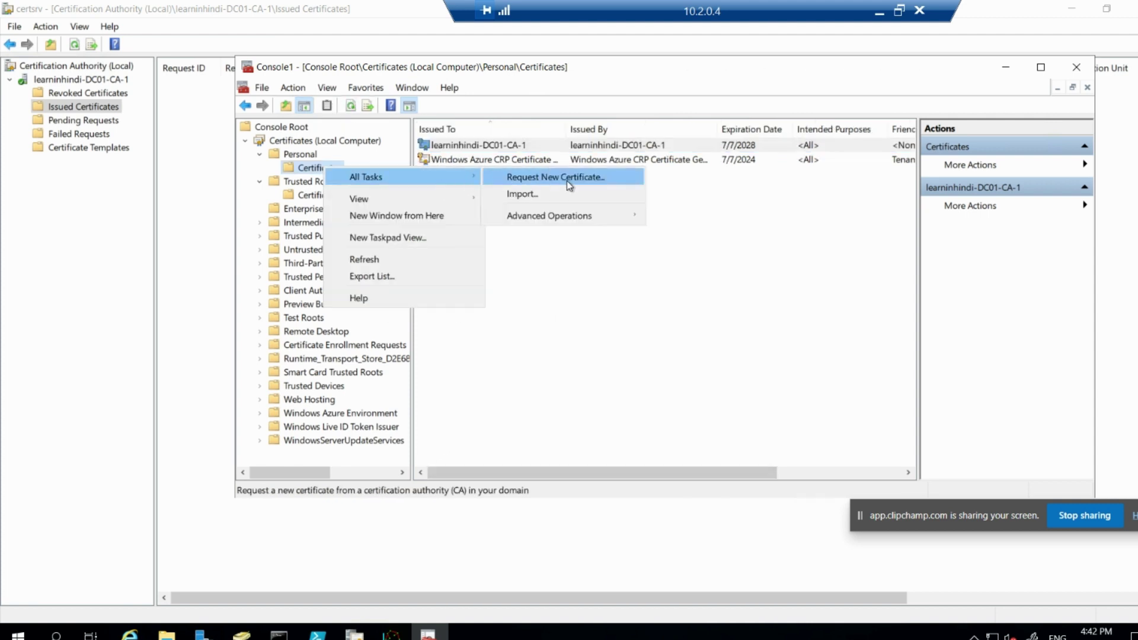
pyautogui.moveTo(399, 182)
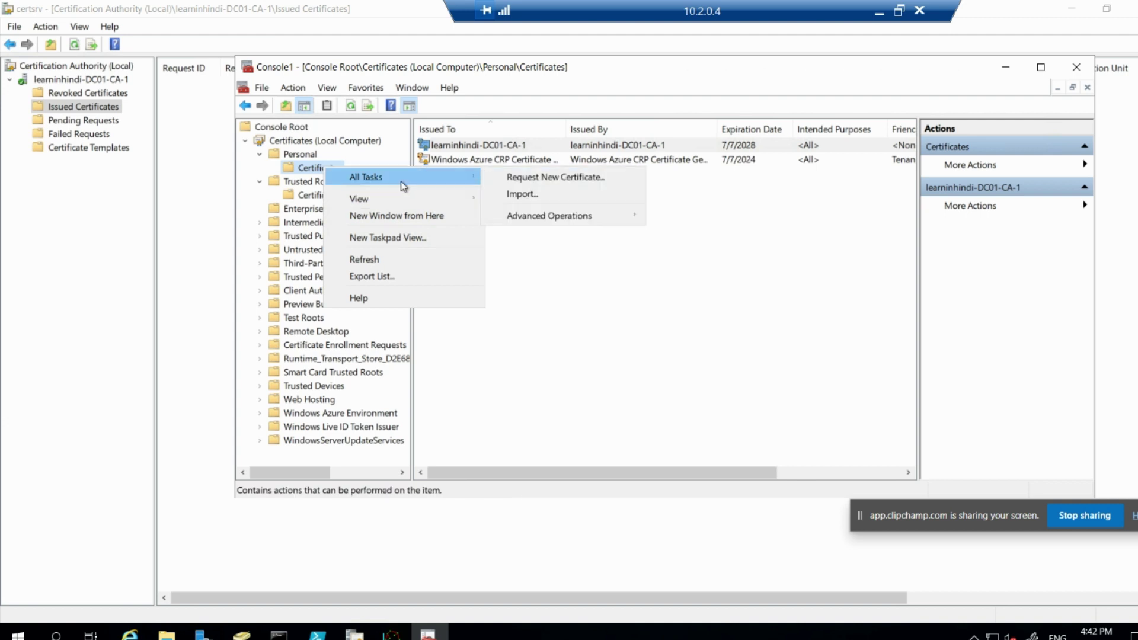
pyautogui.click(560, 179)
pyautogui.click(802, 438)
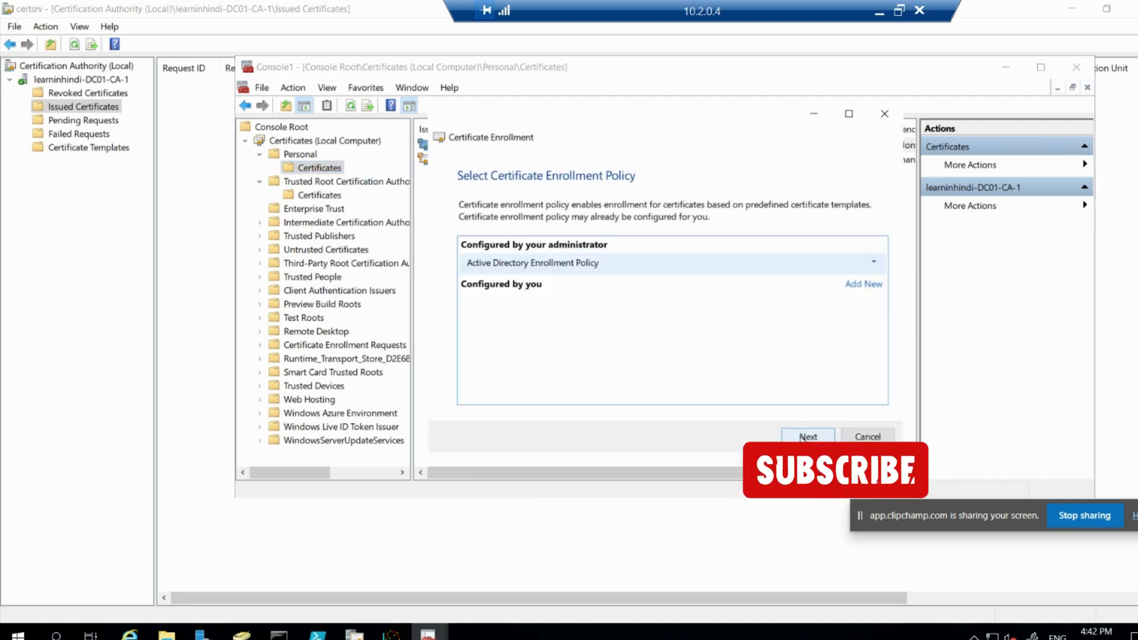
pyautogui.click(802, 439)
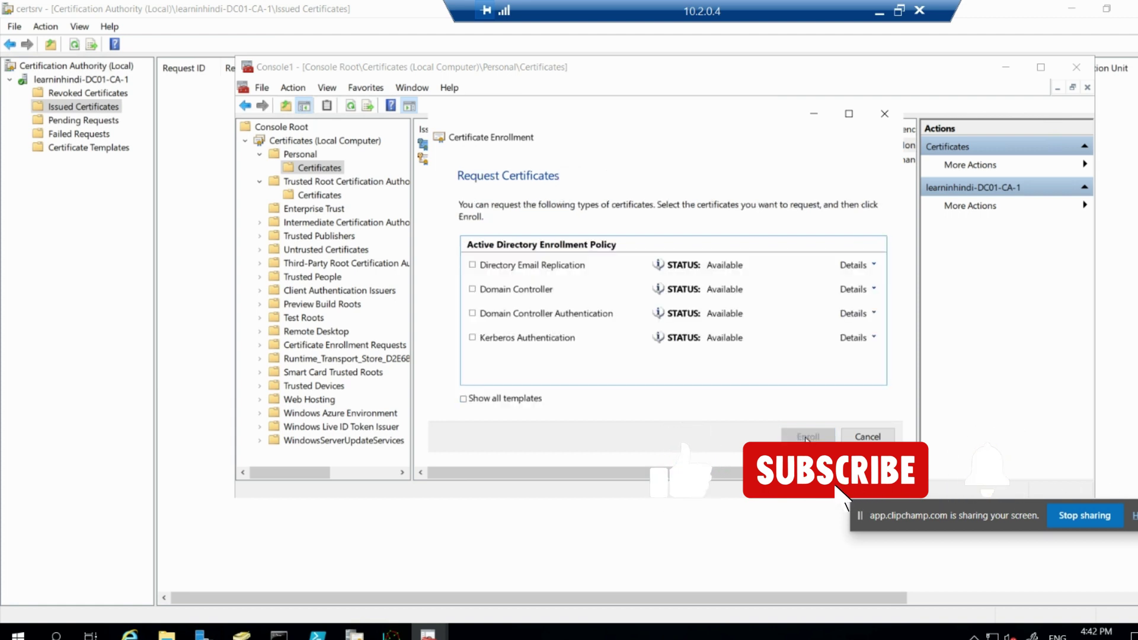
# Enroll the Domain Controller, Domain Controller Authentication and Kerberos Authentication certificates and select one of the new entries in the Personal store
pyautogui.click(474, 289)
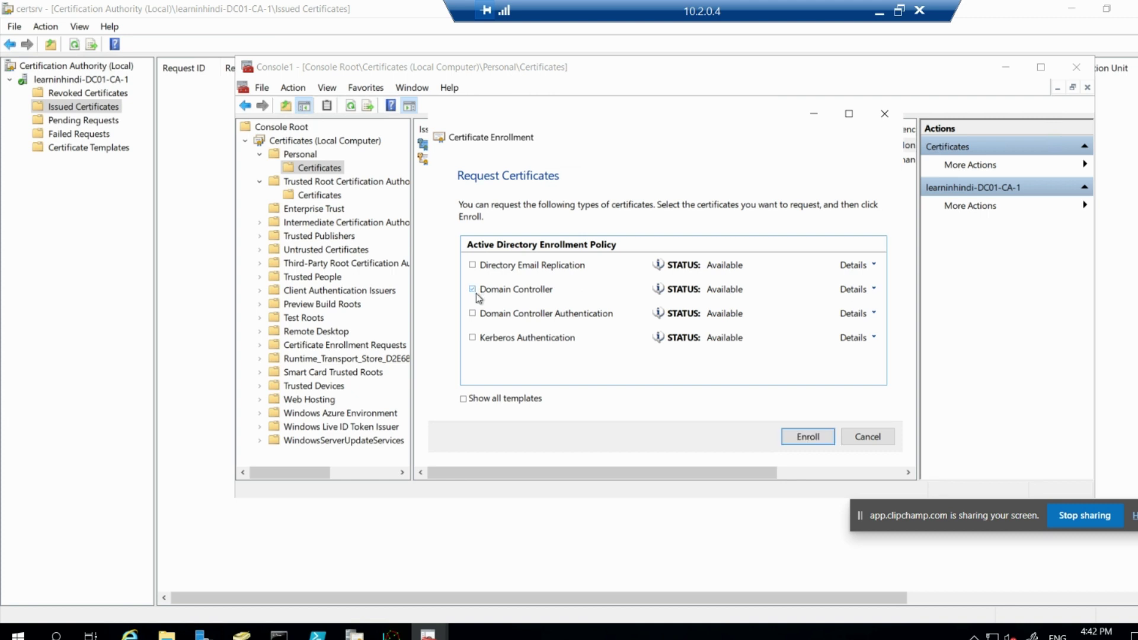
pyautogui.click(473, 314)
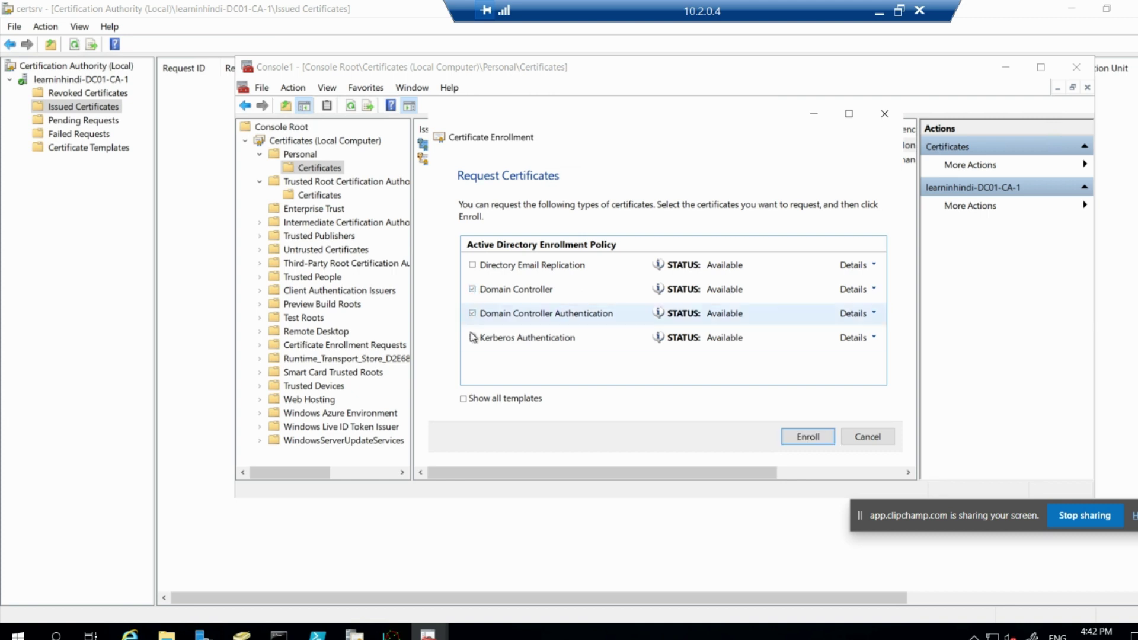
pyautogui.click(473, 338)
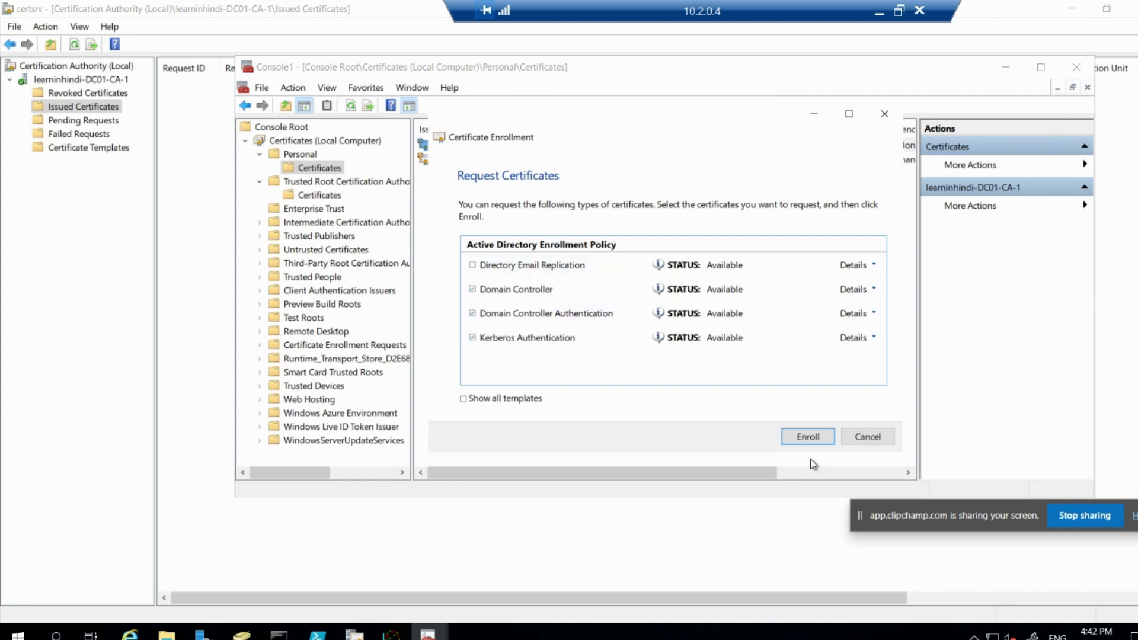
pyautogui.click(808, 439)
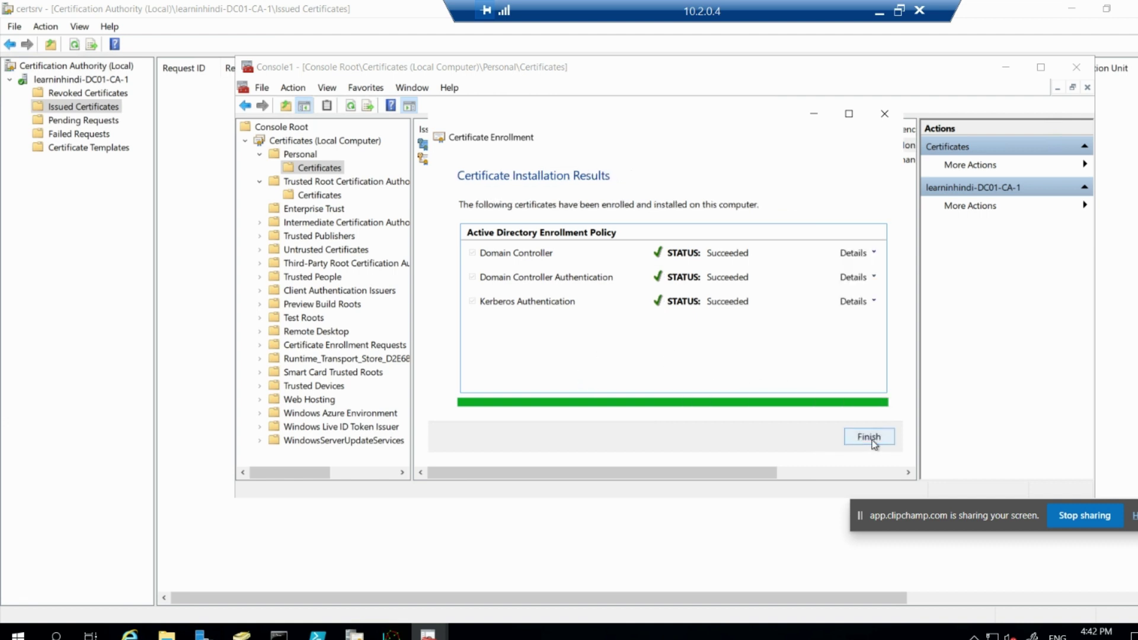
pyautogui.click(866, 436)
pyautogui.click(499, 162)
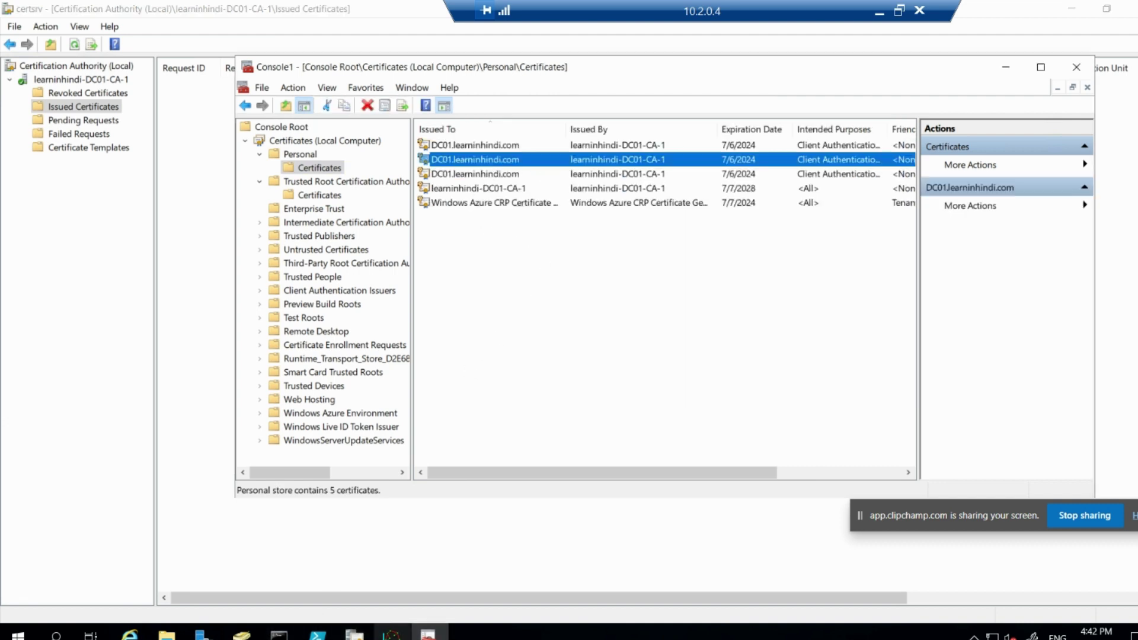
# Switch to Ldp and open the settings for a new server connection
pyautogui.click(391, 633)
pyautogui.click(401, 228)
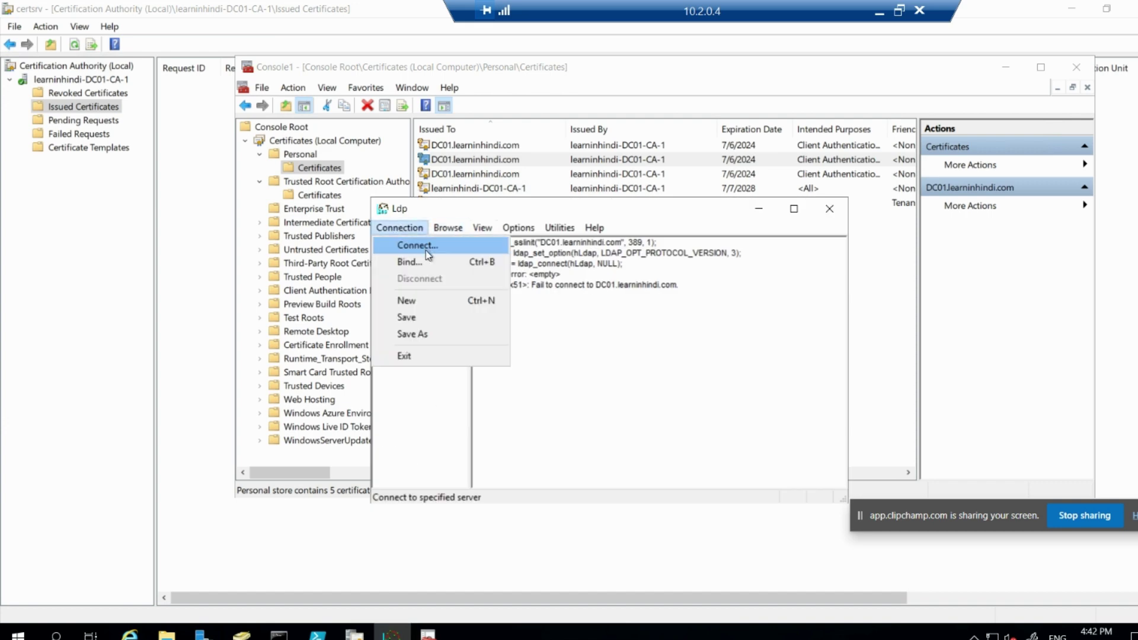
pyautogui.click(418, 246)
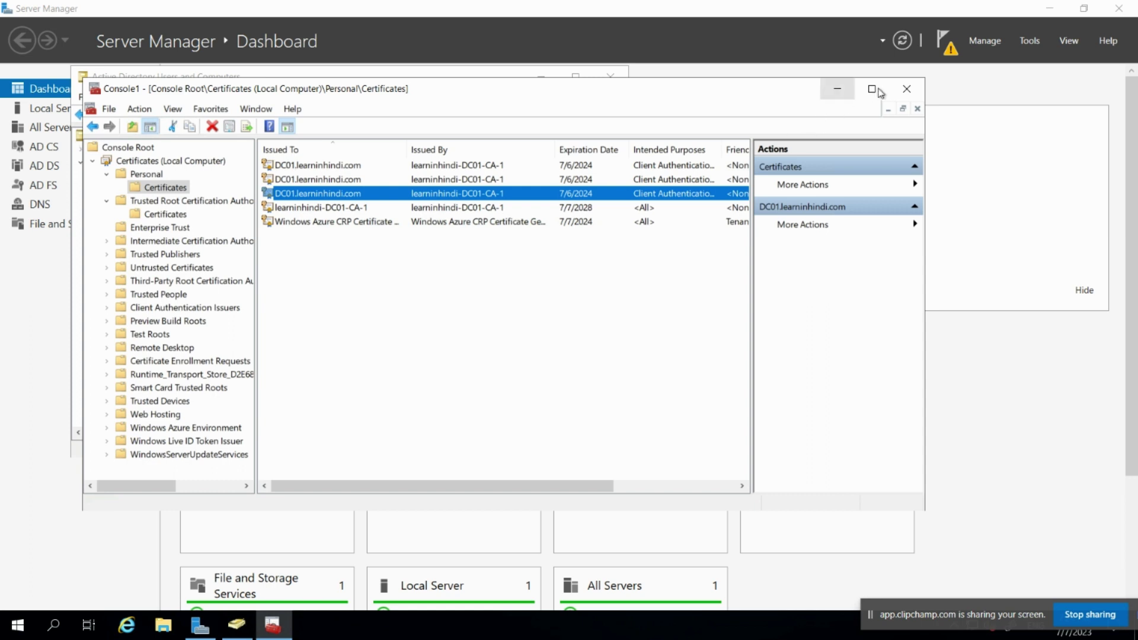
# Minimize the certificates console and launch ldp.exe
pyautogui.click(835, 94)
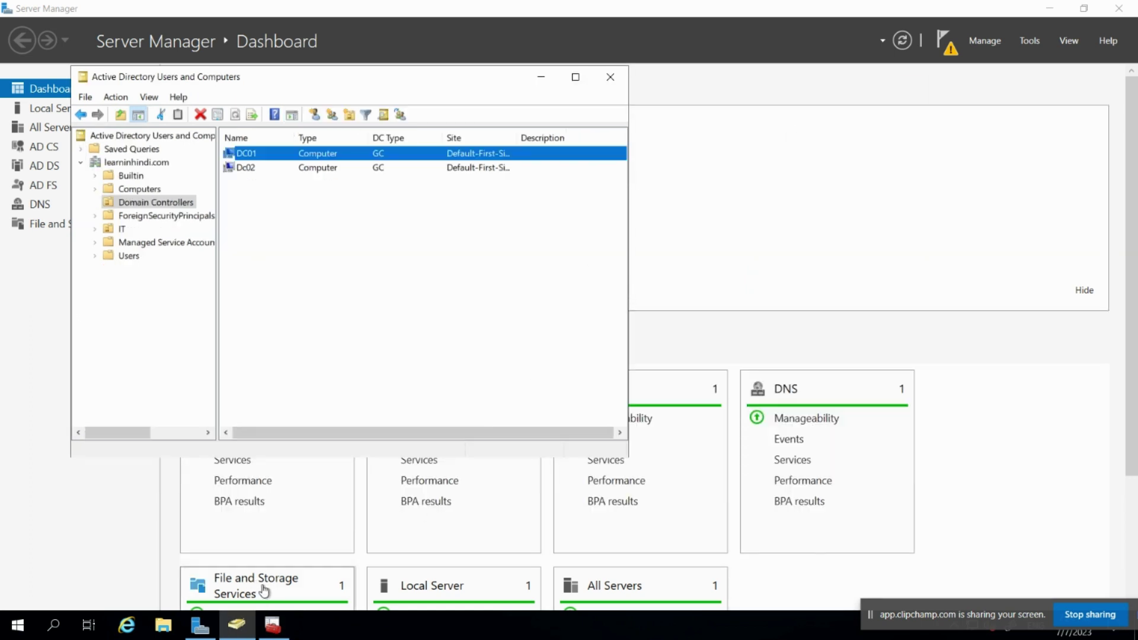
pyautogui.click(3, 635)
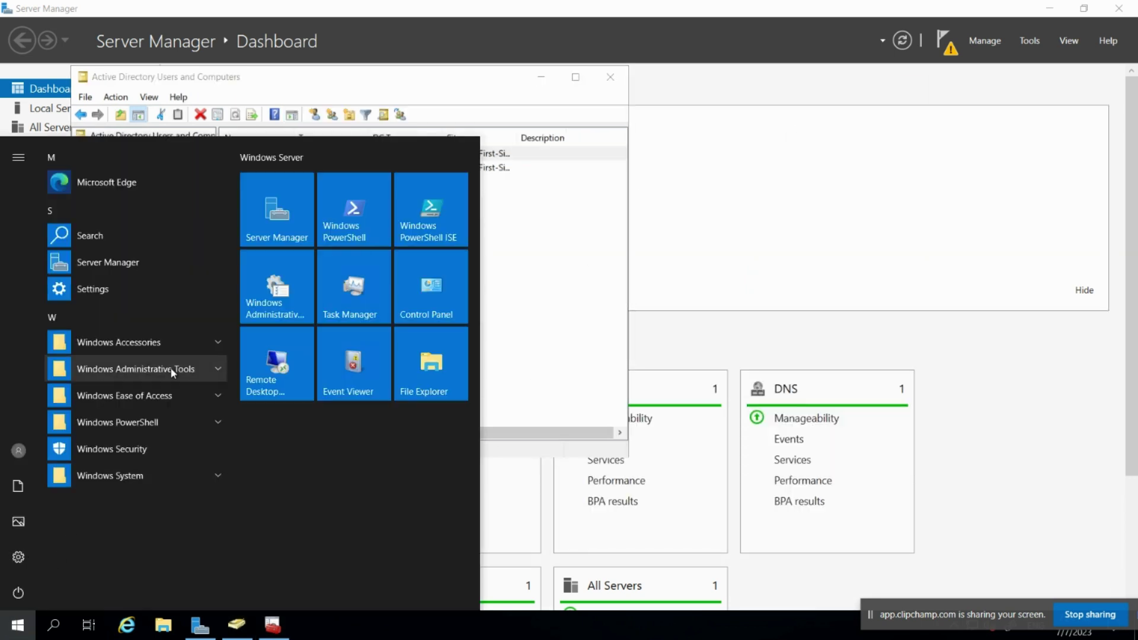
pyautogui.write('ldp')
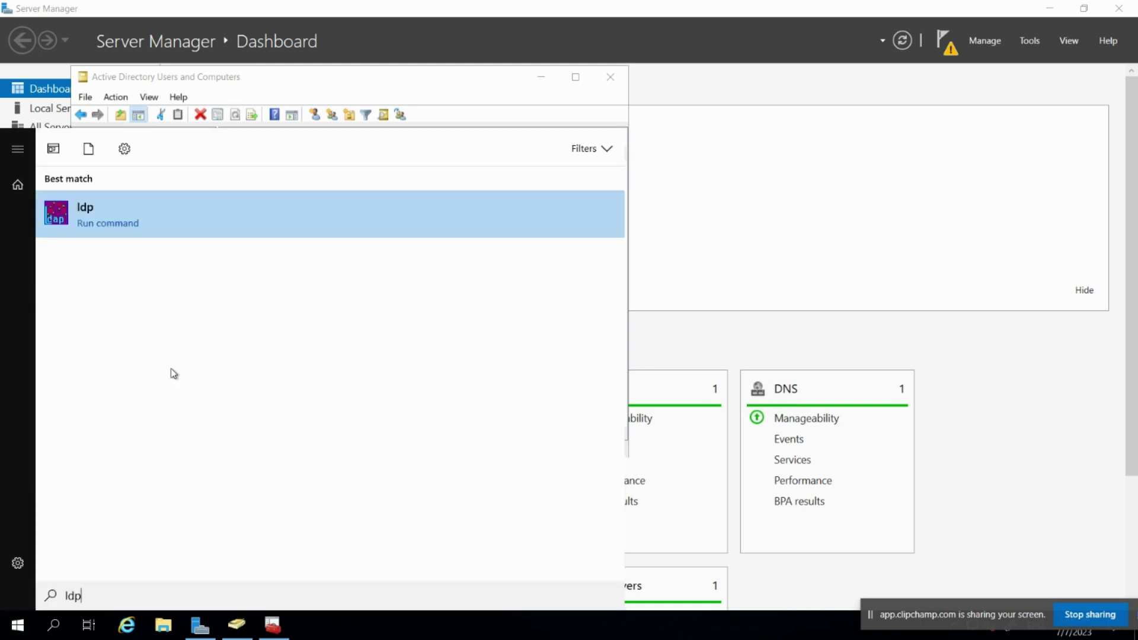
pyautogui.press('super+r')
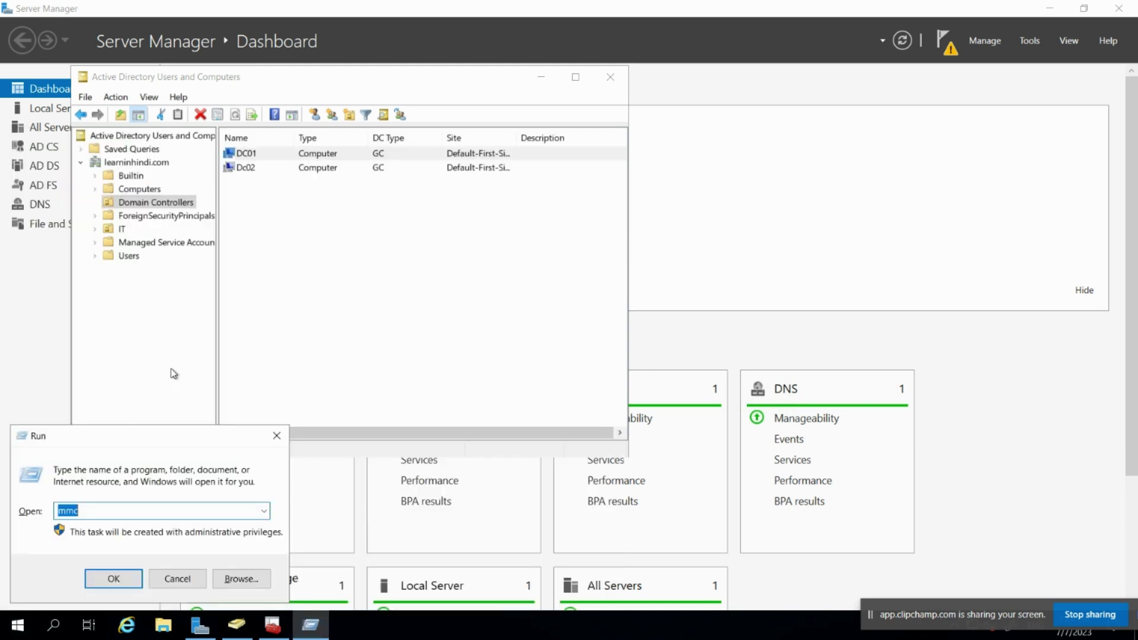
pyautogui.write('l')
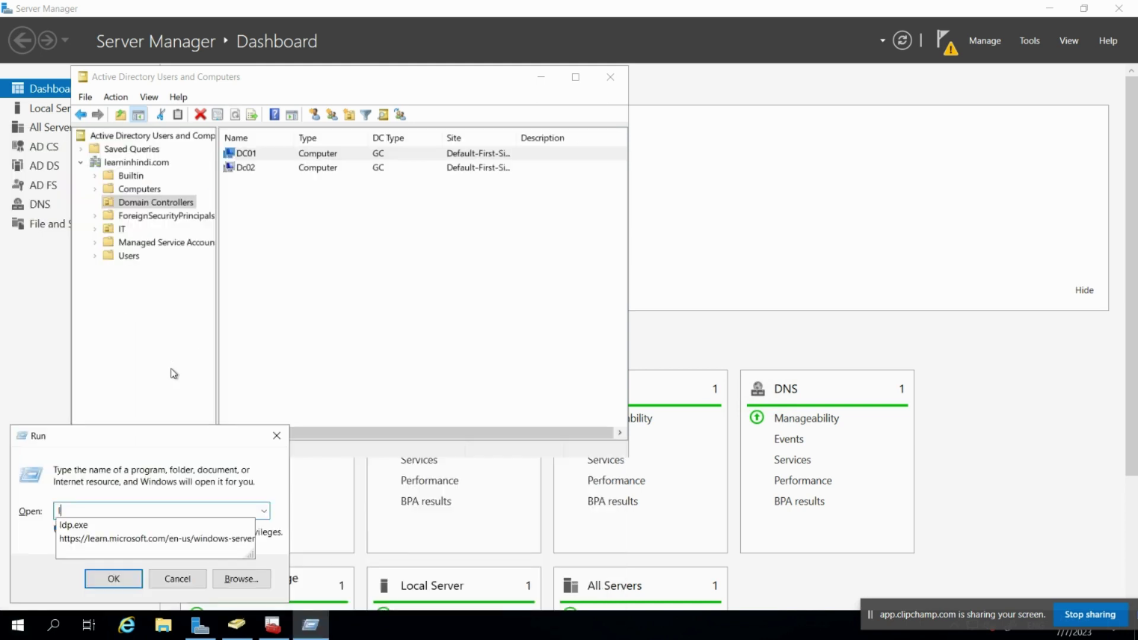
pyautogui.write('d')
pyautogui.press('Down')
pyautogui.press('Return')
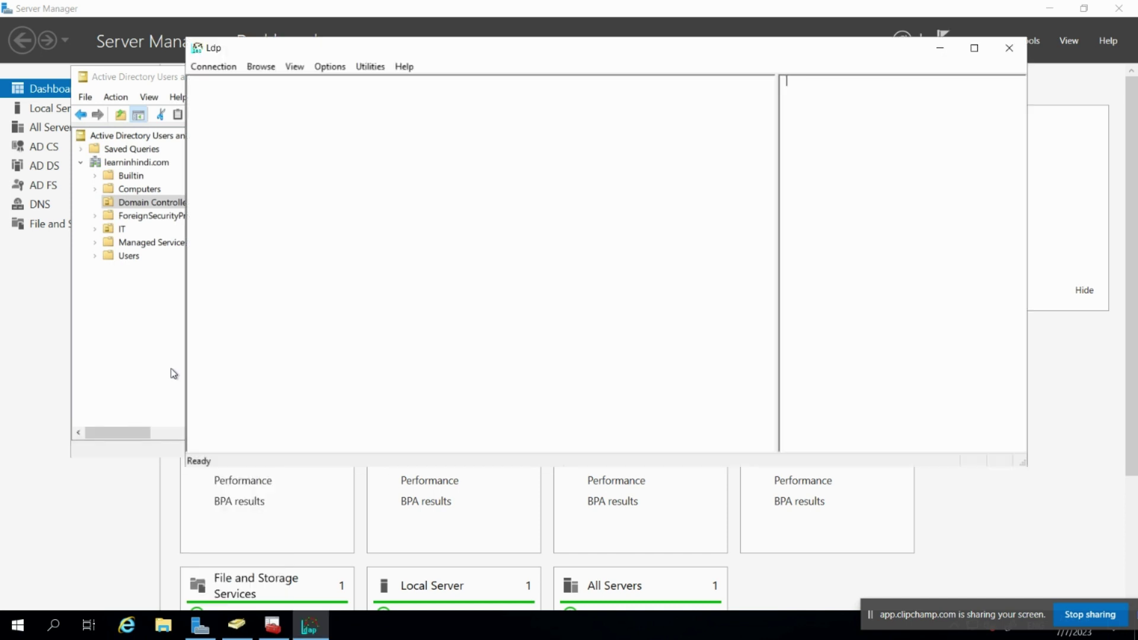
# Connect Ldp to DC01.learninhindi.com on port 3269 with SSL enabled and review the beginning of the connection output
pyautogui.click(215, 66)
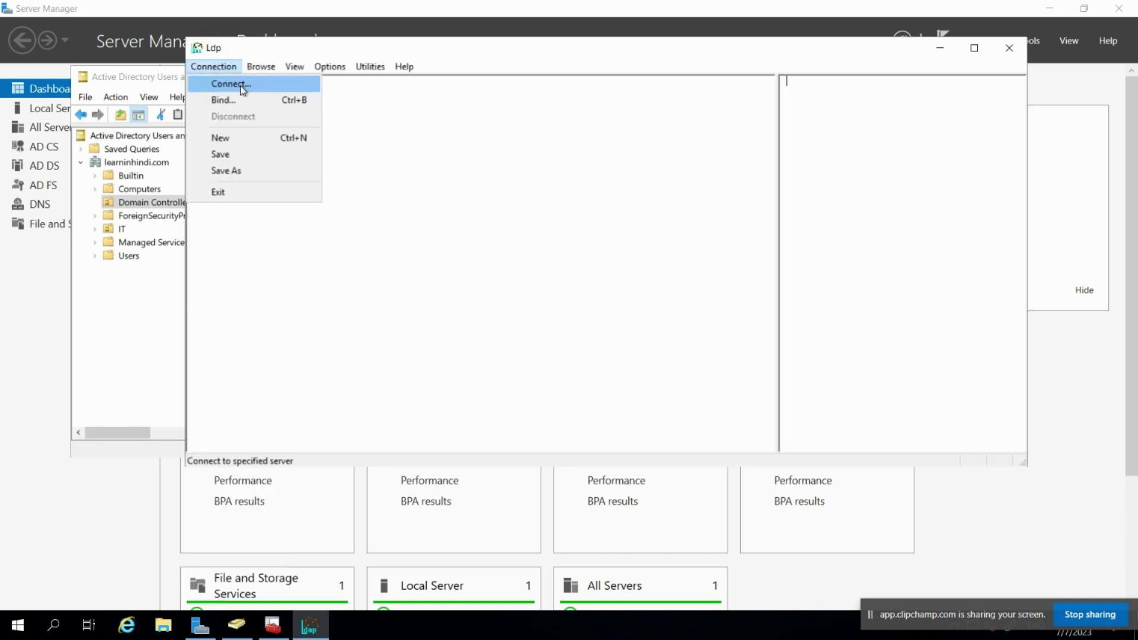
pyautogui.click(238, 86)
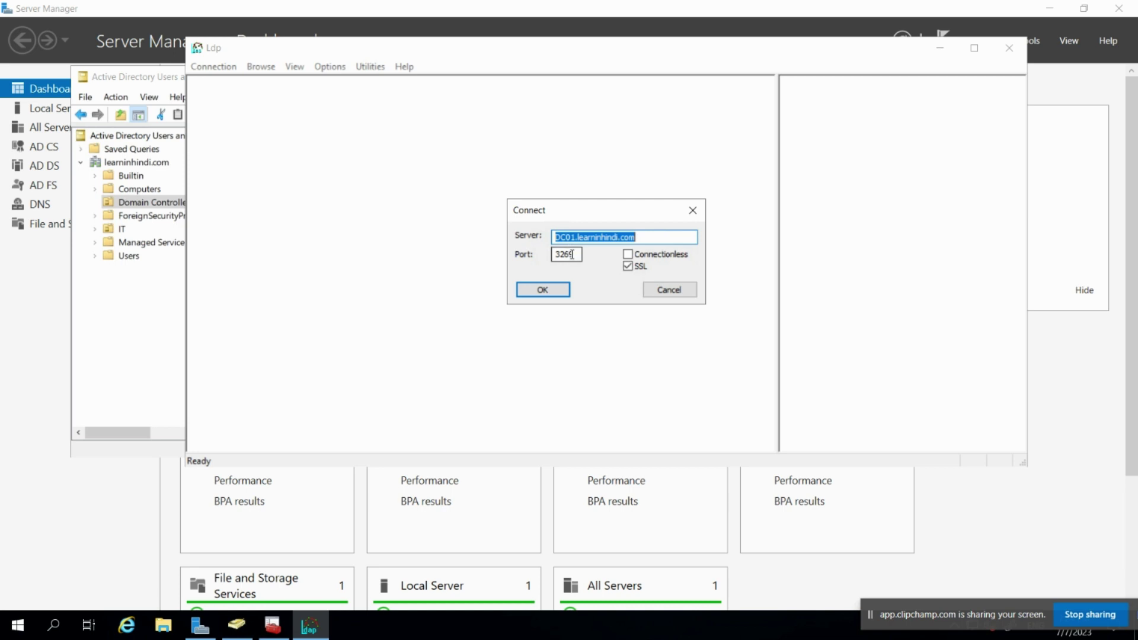
pyautogui.press('Tab')
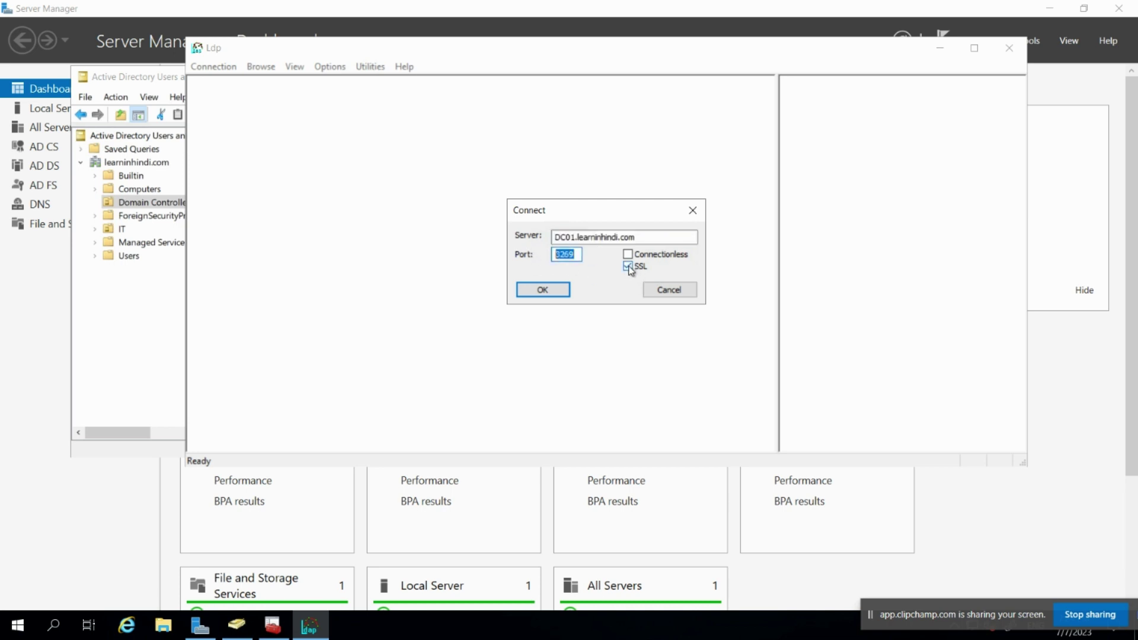
pyautogui.click(575, 255)
pyautogui.hotkey('ctrl', 'a')
pyautogui.click(559, 290)
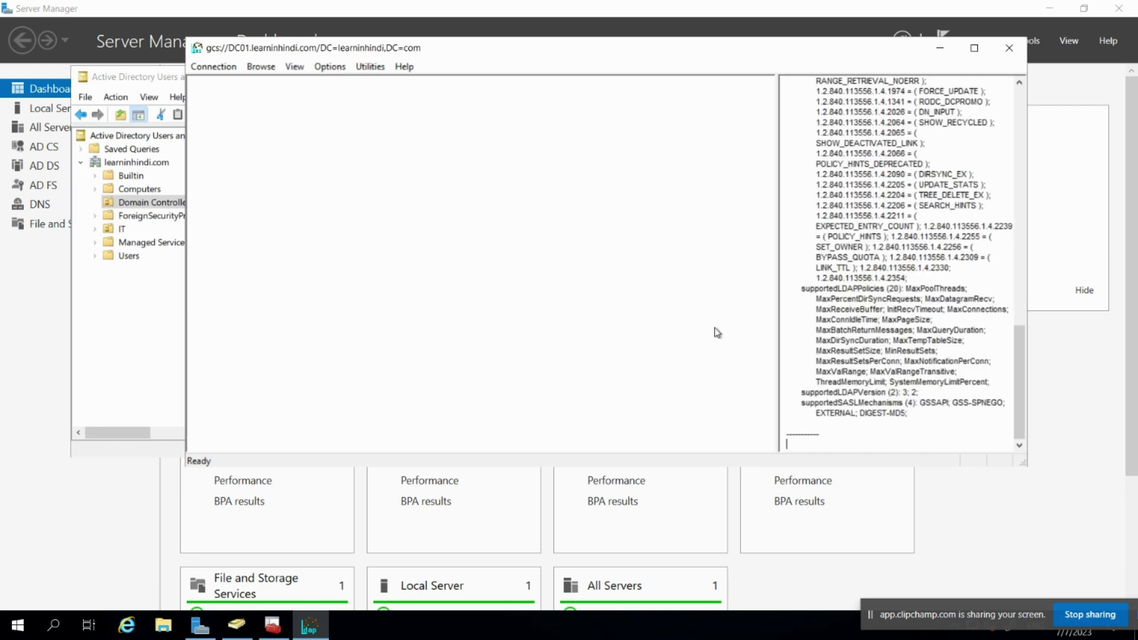
pyautogui.scroll(15, 892, 364)
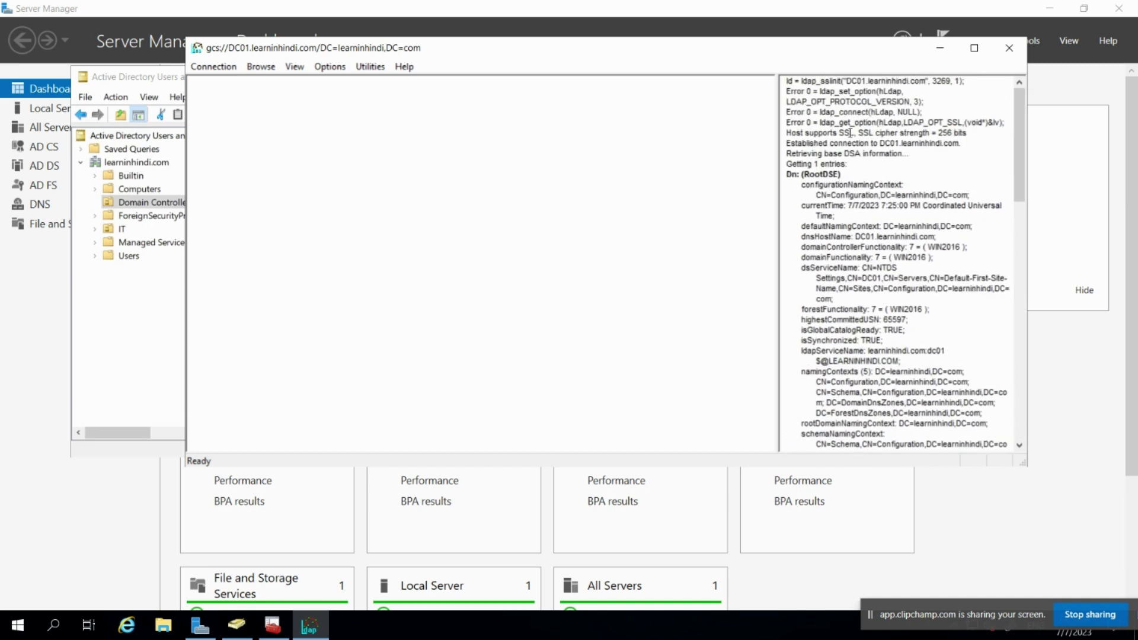
# Review the rest of the Ldp connection output down to the supported LDAP policies, versions and SASL mechanisms
pyautogui.moveTo(851, 133); pyautogui.dragTo(960, 461)
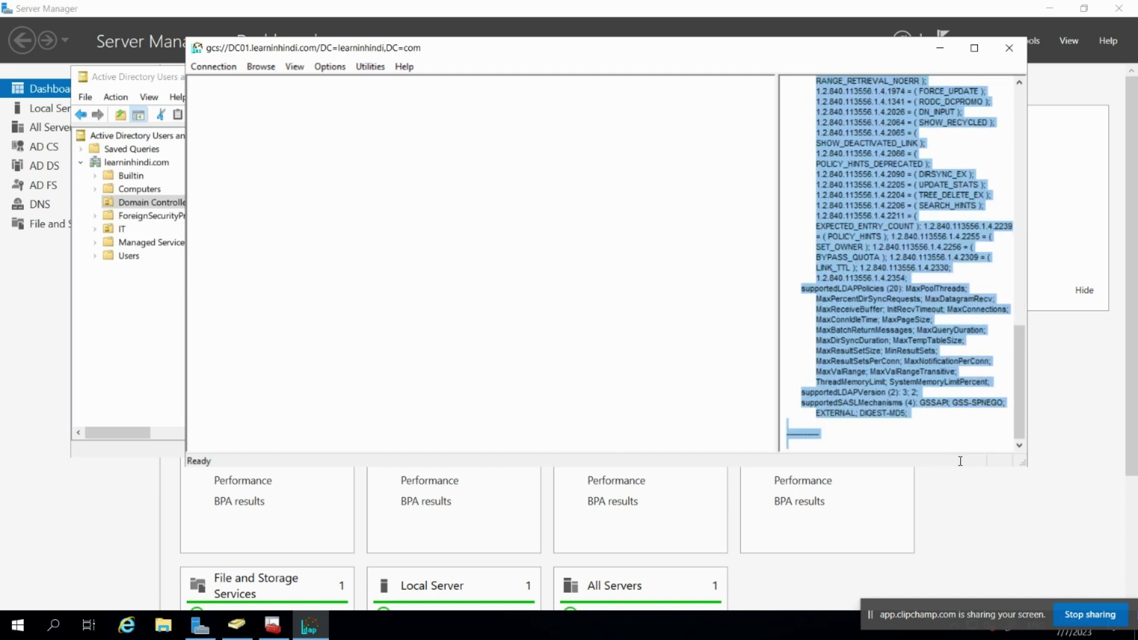
pyautogui.click(916, 416)
pyautogui.moveTo(911, 413); pyautogui.dragTo(817, 111)
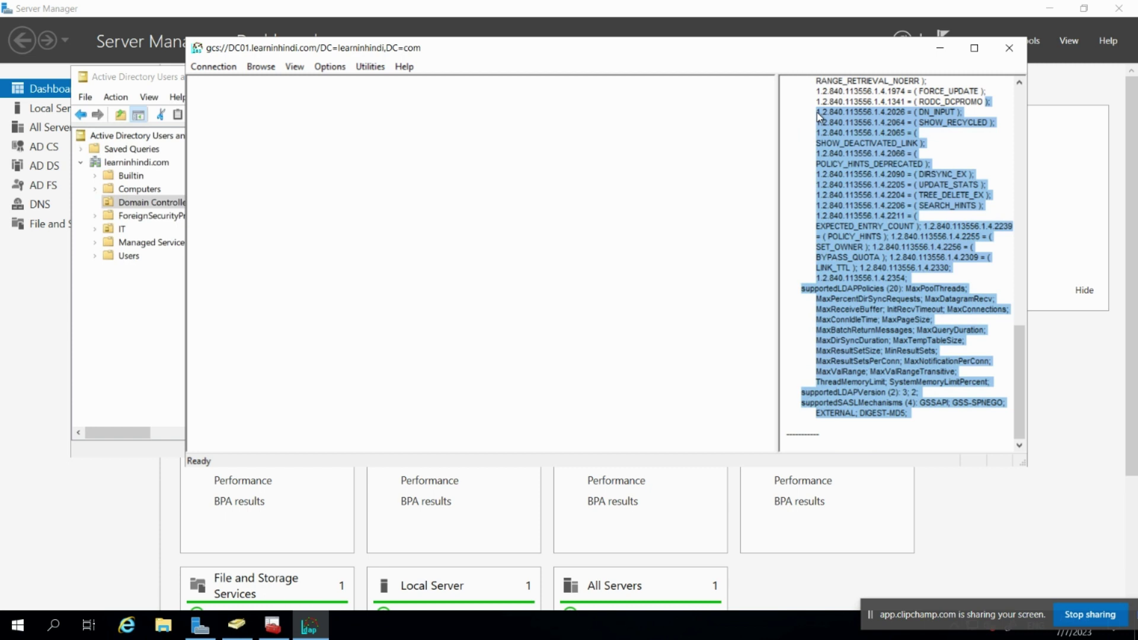
# Switch to Internet Explorer, go to google.com, and accept the secure-connection alert with its future warnings turned off
pyautogui.click(126, 626)
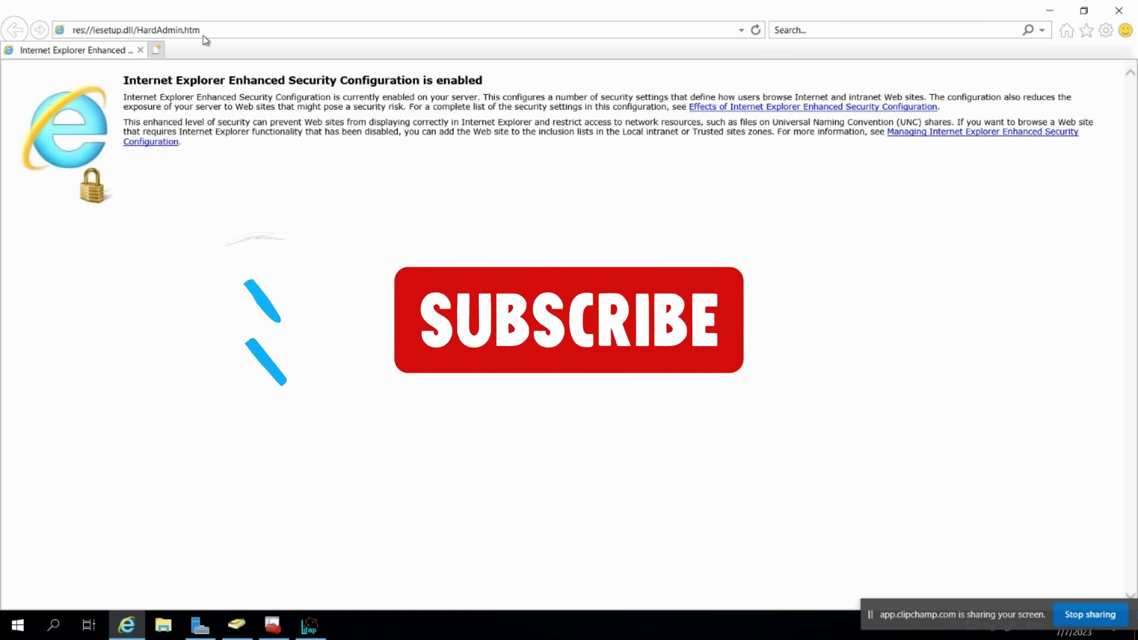
pyautogui.click(189, 35)
pyautogui.write('goog')
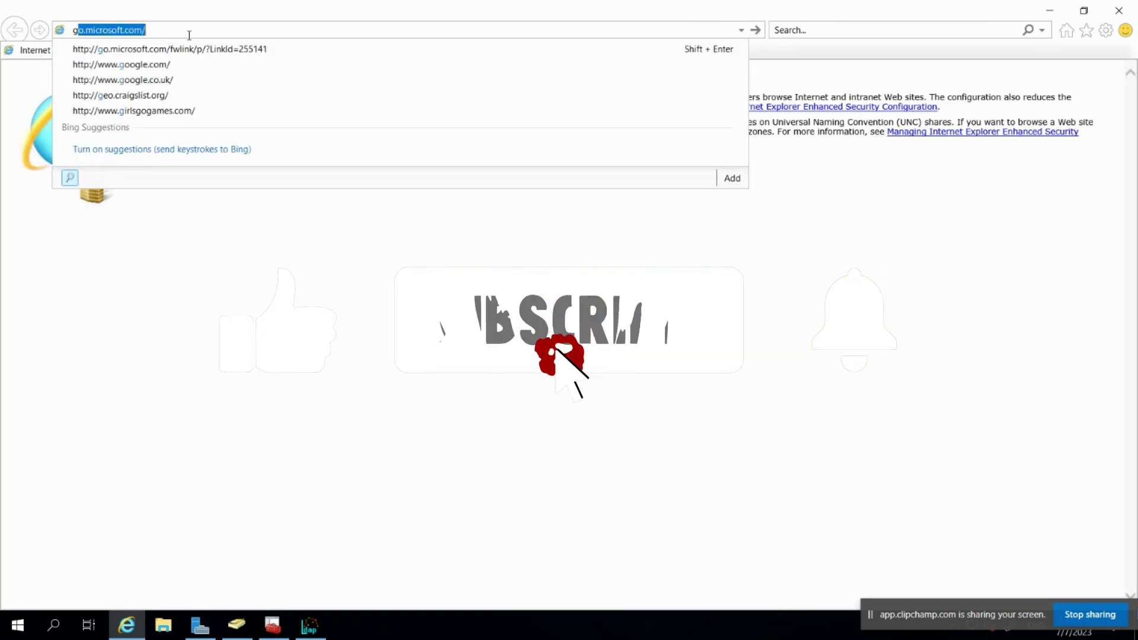
pyautogui.write('le')
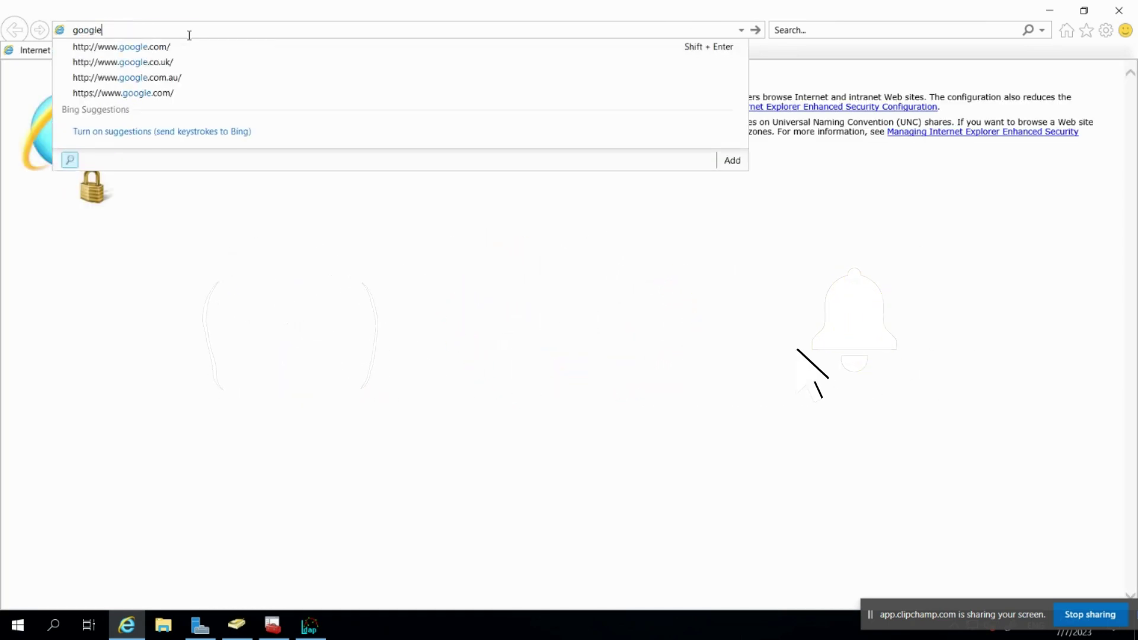
pyautogui.press('Return')
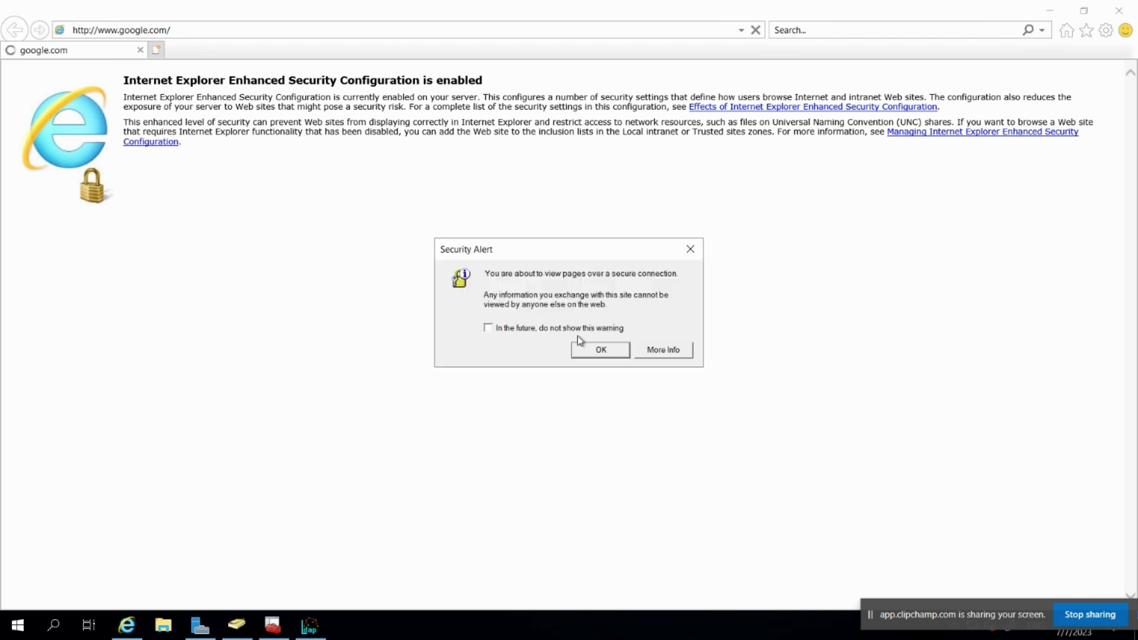
pyautogui.click(492, 331)
pyautogui.click(597, 349)
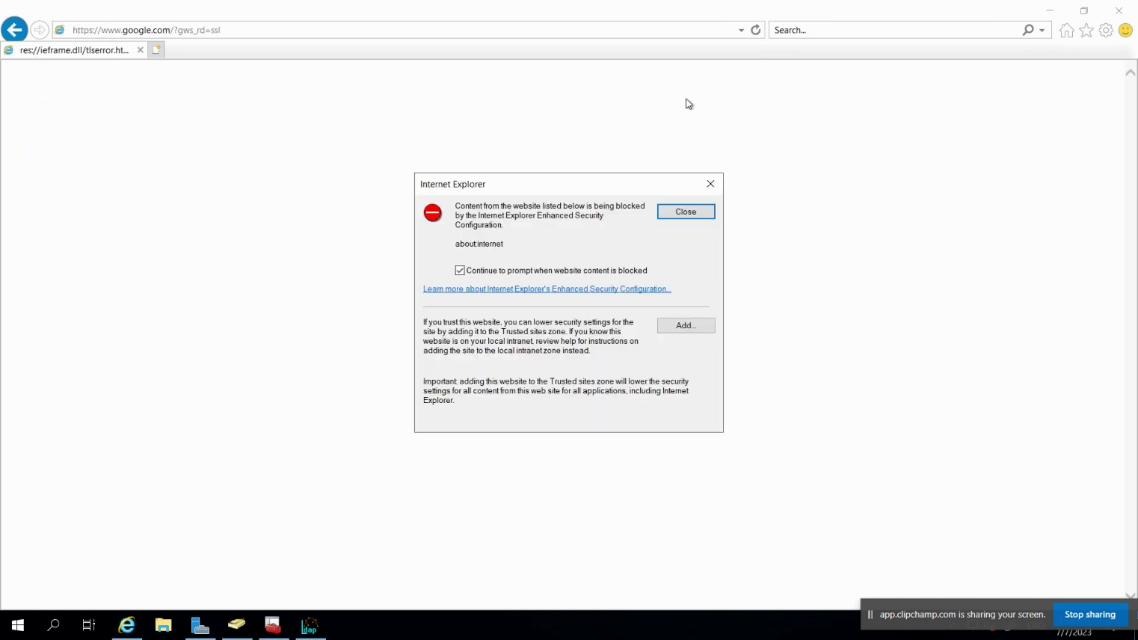
# Try to add about:internet to the Trusted sites zone, and dismiss the blocked-content prompt
pyautogui.click(684, 326)
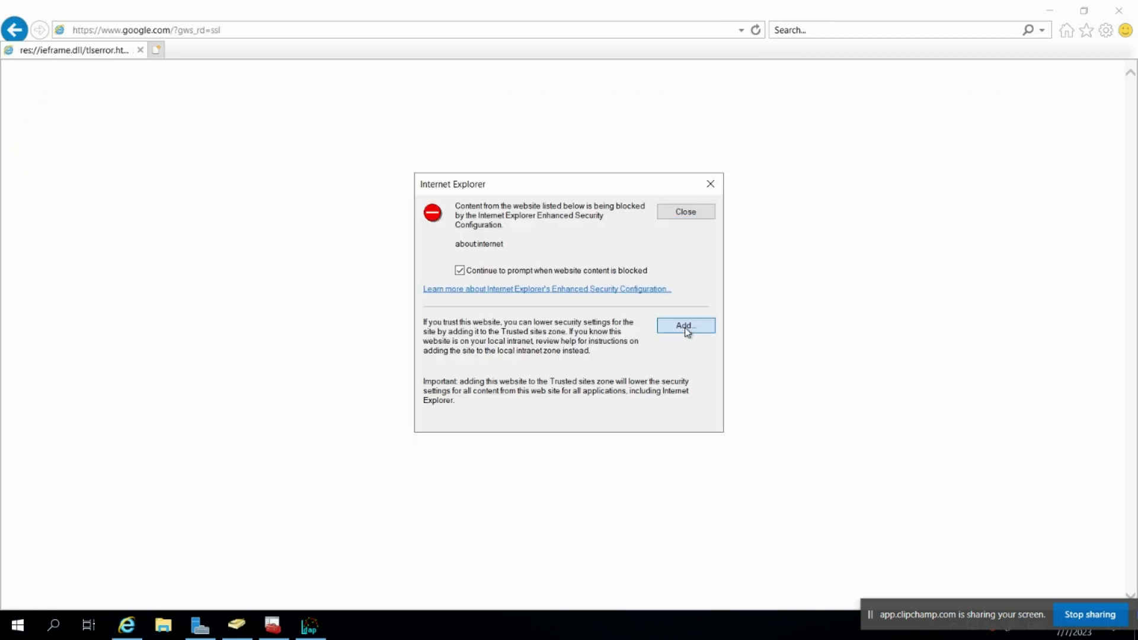
pyautogui.click(666, 293)
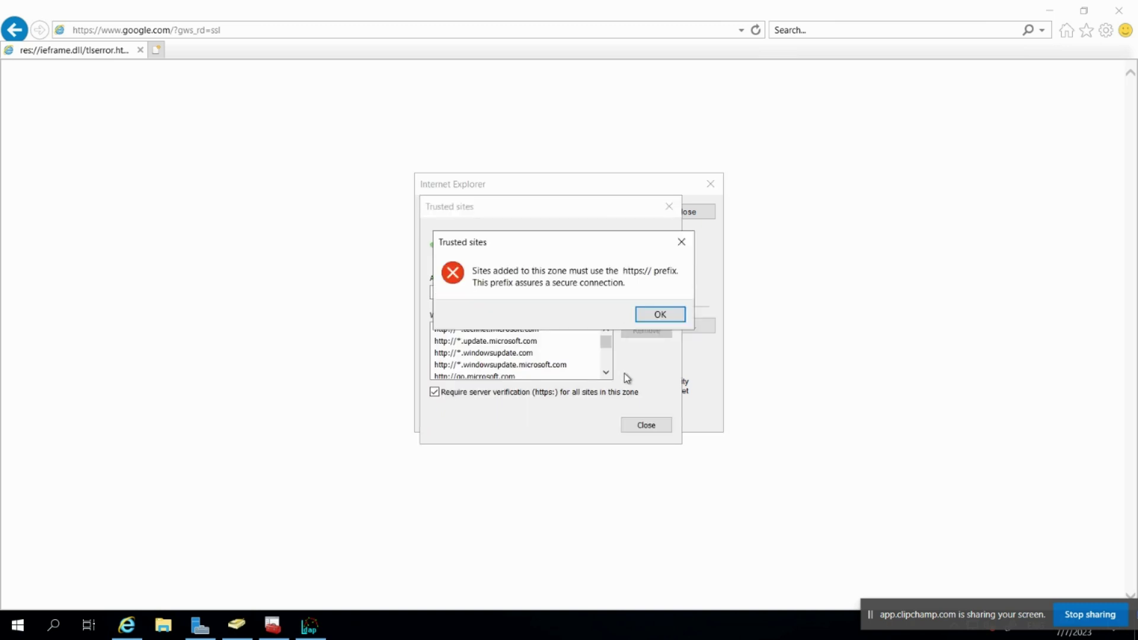
pyautogui.click(675, 319)
pyautogui.click(645, 295)
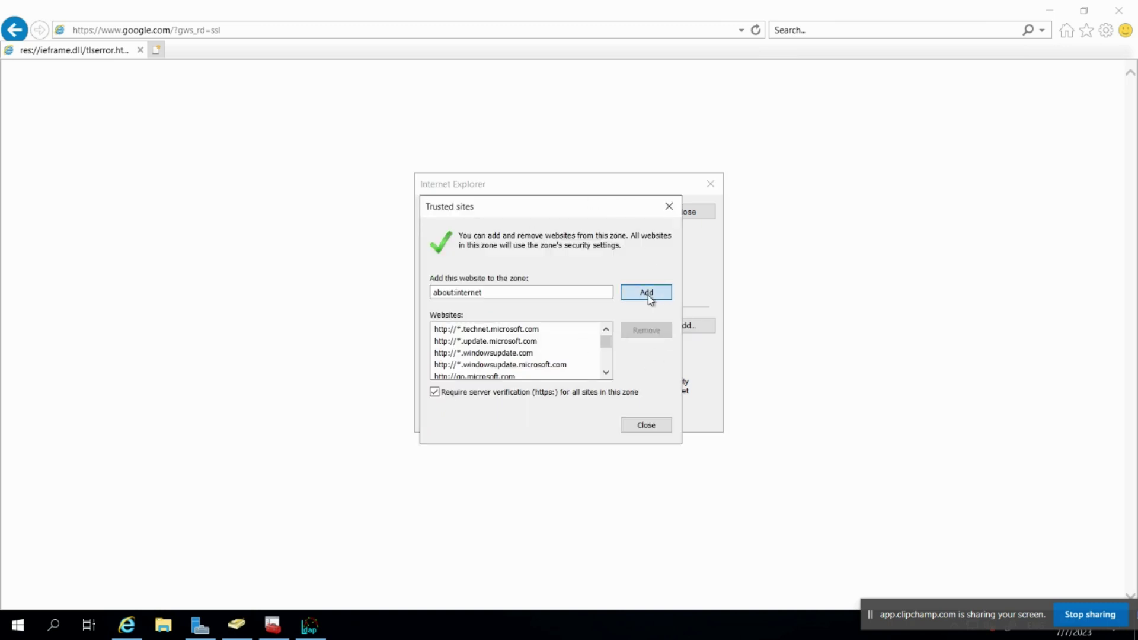
pyautogui.click(660, 315)
pyautogui.click(639, 425)
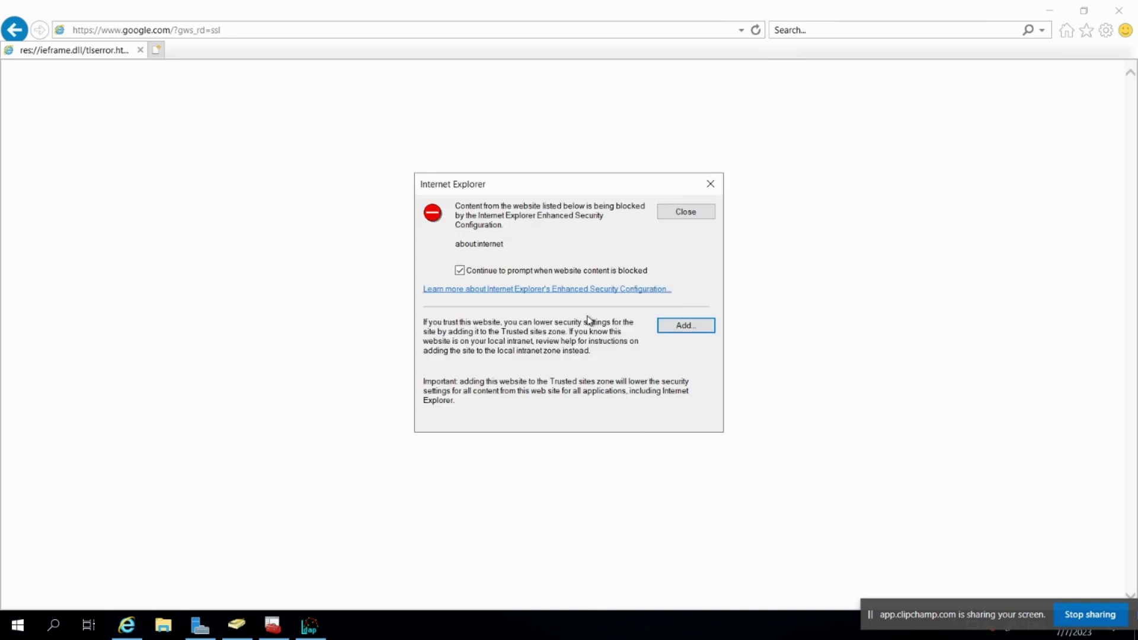
pyautogui.click(693, 211)
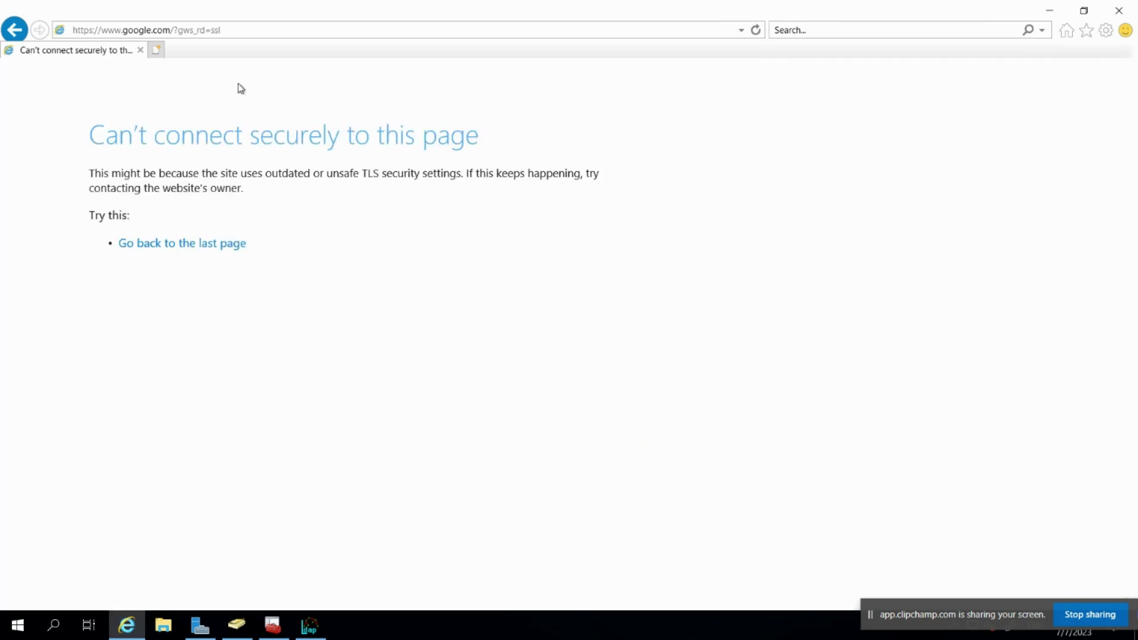